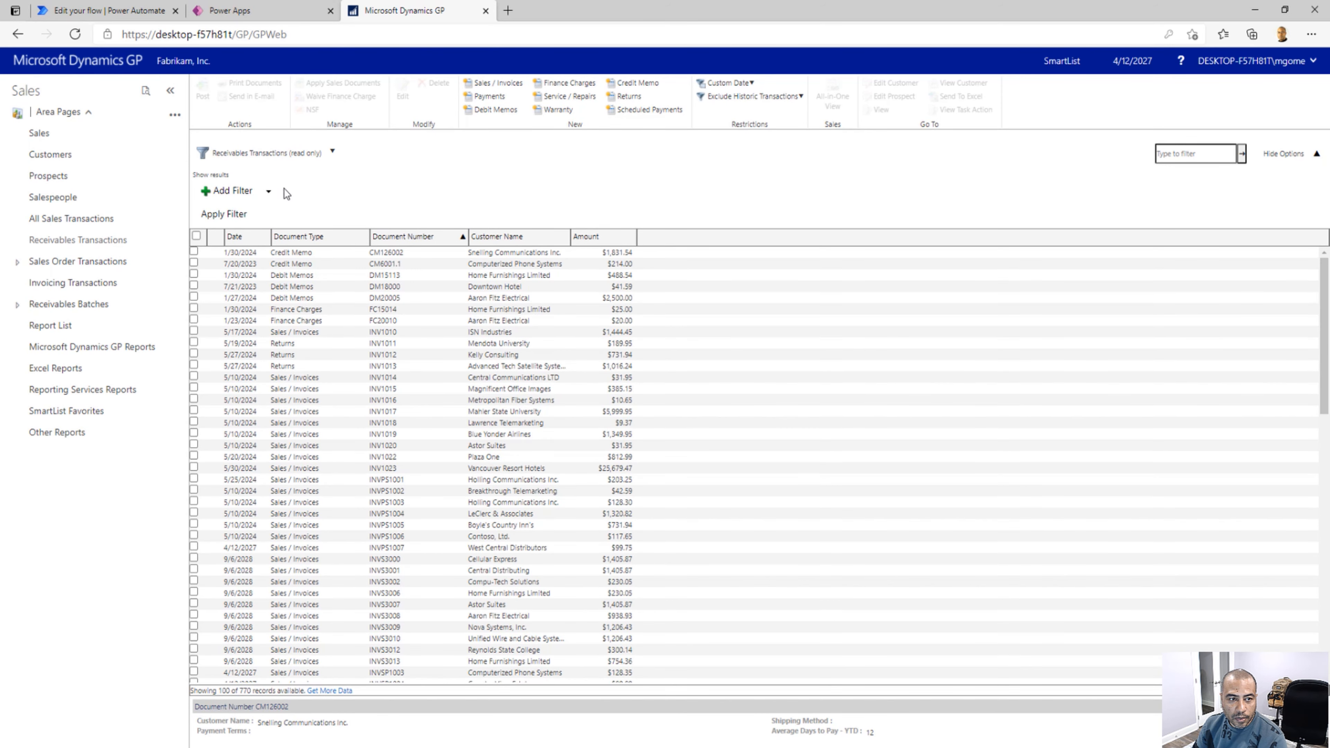
Add a filter to the Receivables Transactions list where Customer ID contains the customer's ID
click(254, 195)
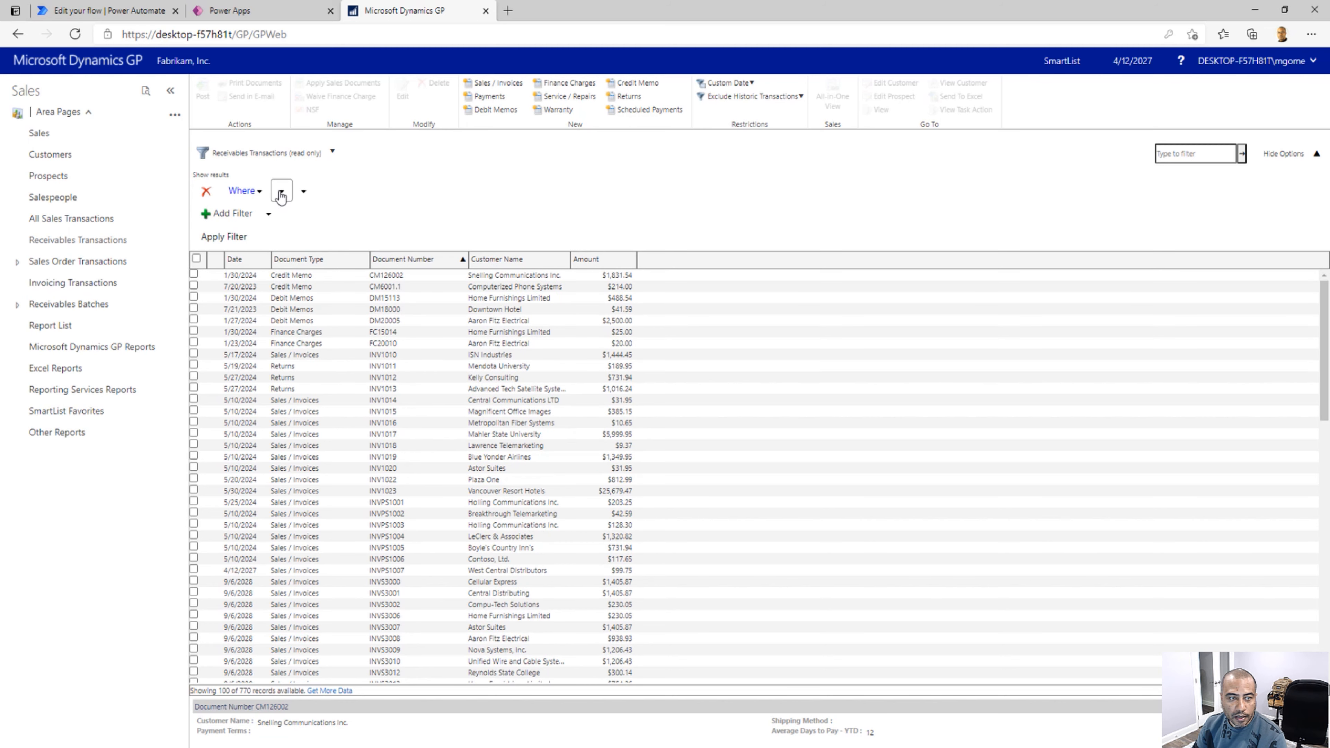
click(282, 194)
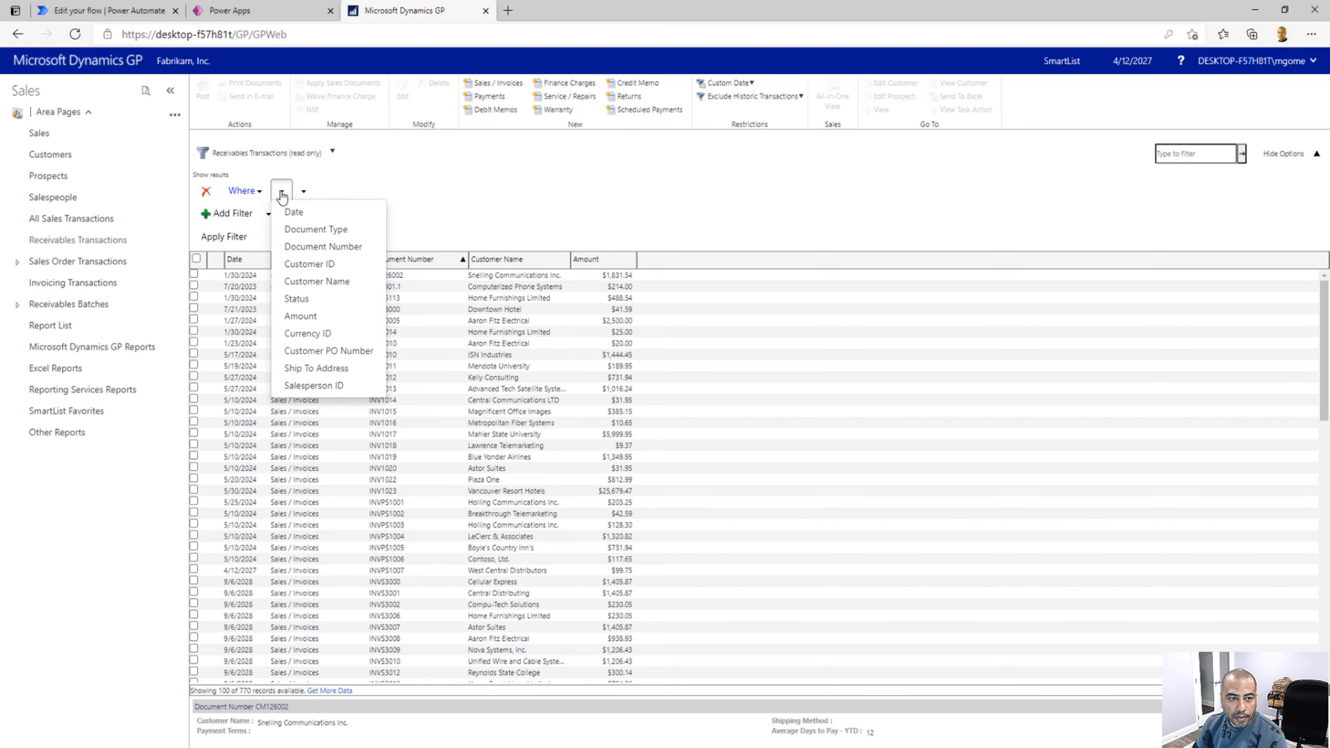
click(298, 264)
click(414, 187)
text(A)
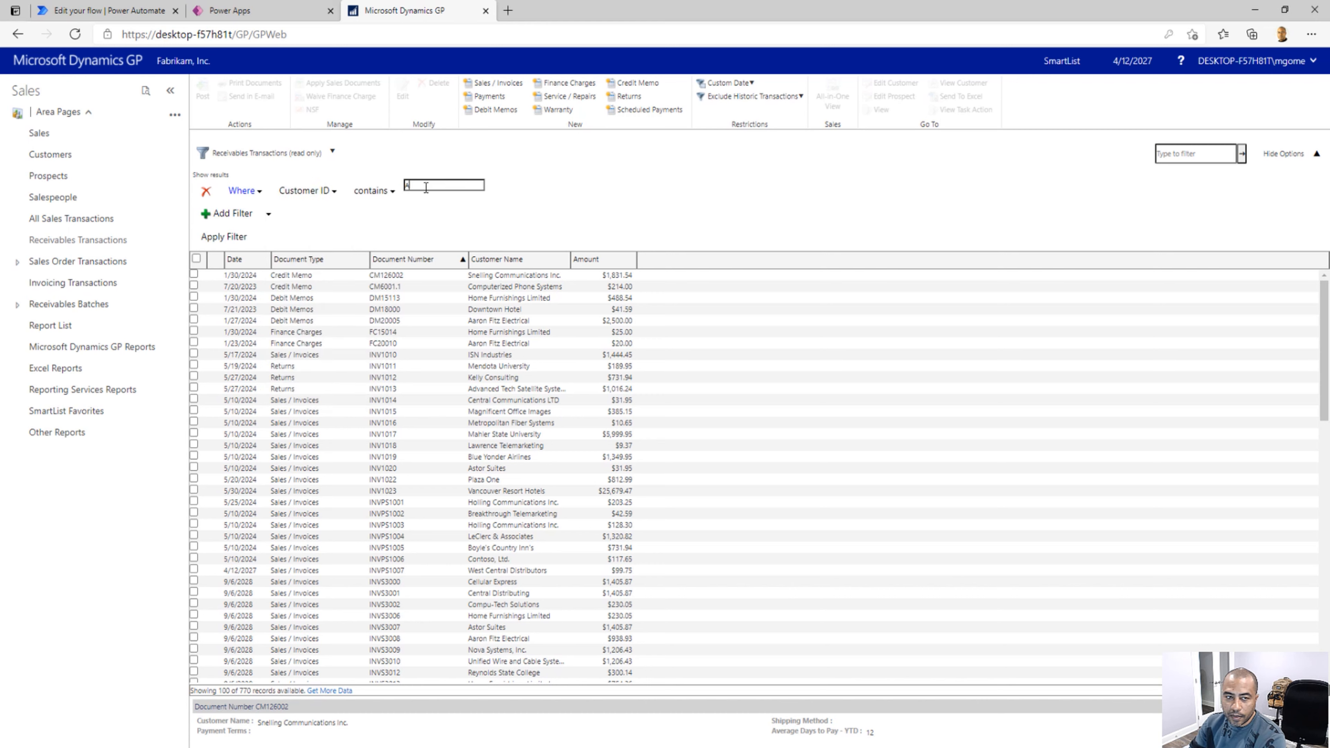
text(ARONFIT0001)
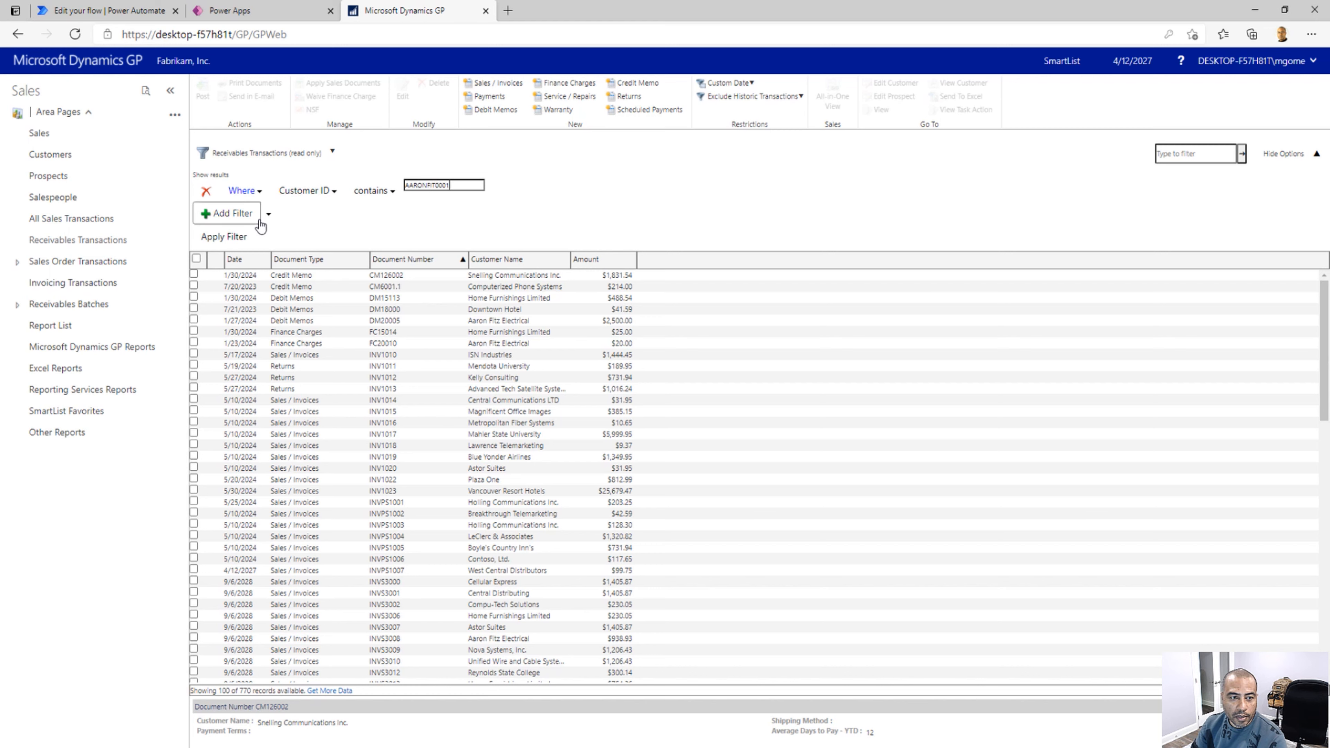
Add a second filter condition requiring Status is Open, and apply the filter to the receivables list
click(247, 220)
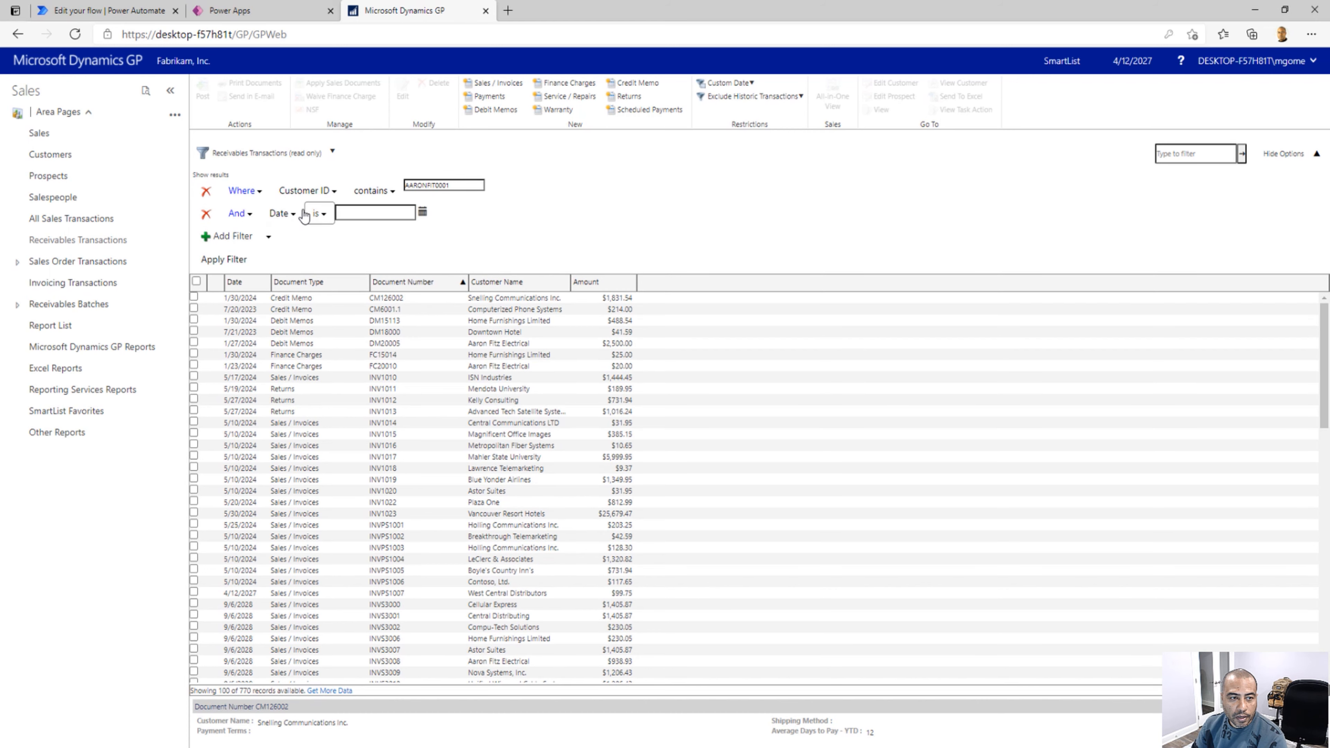
click(293, 220)
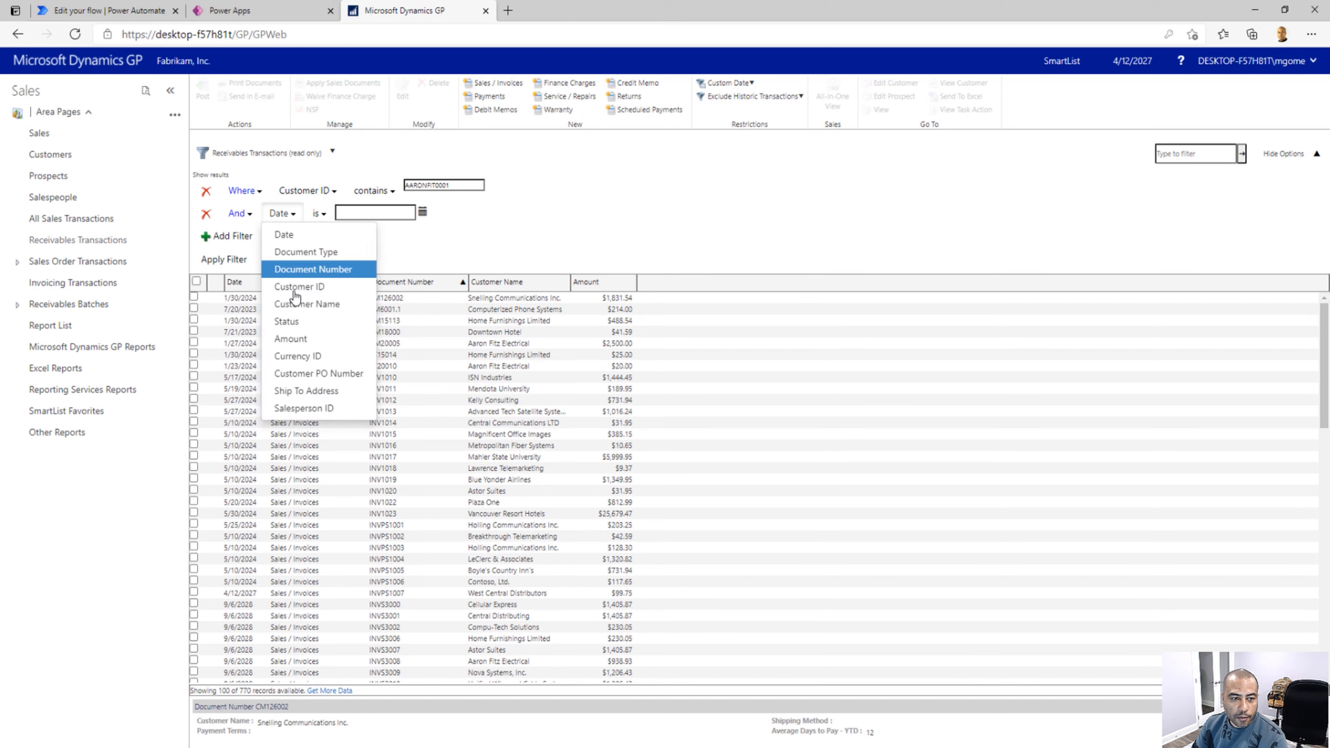
click(288, 321)
click(351, 213)
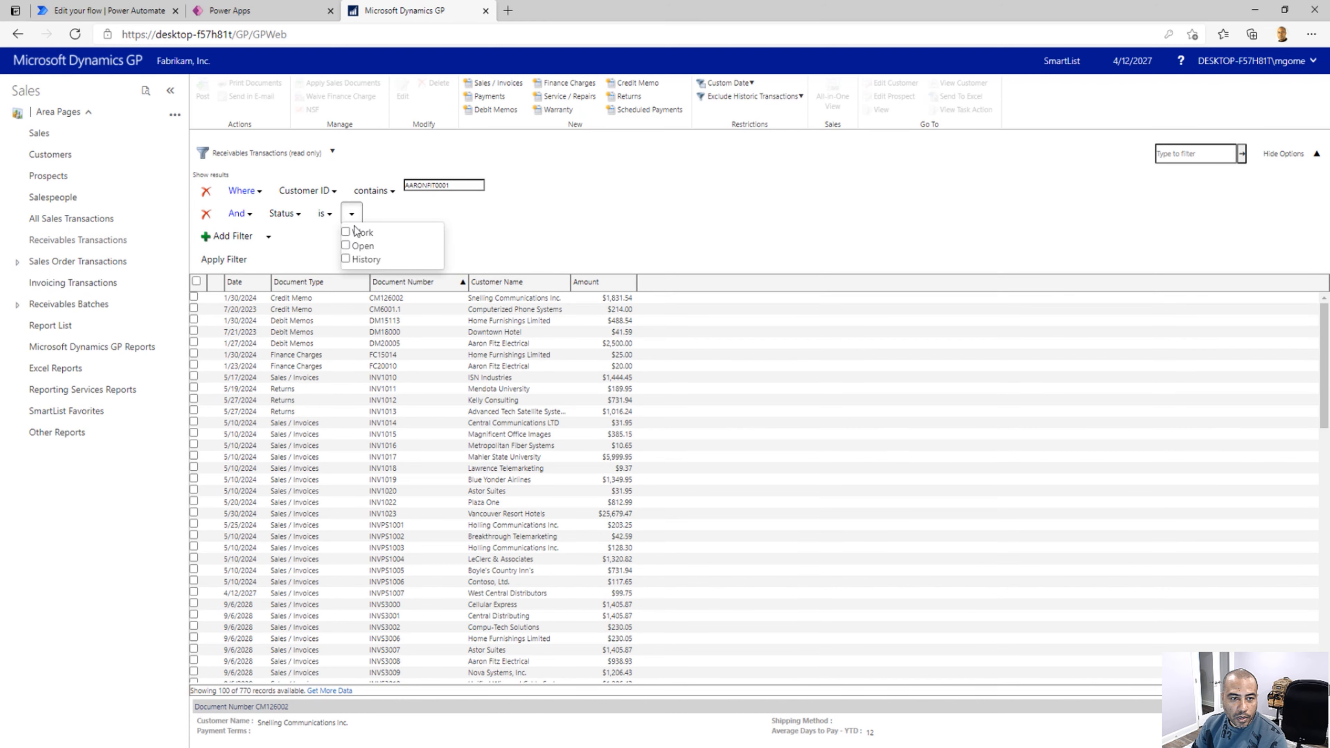
click(346, 246)
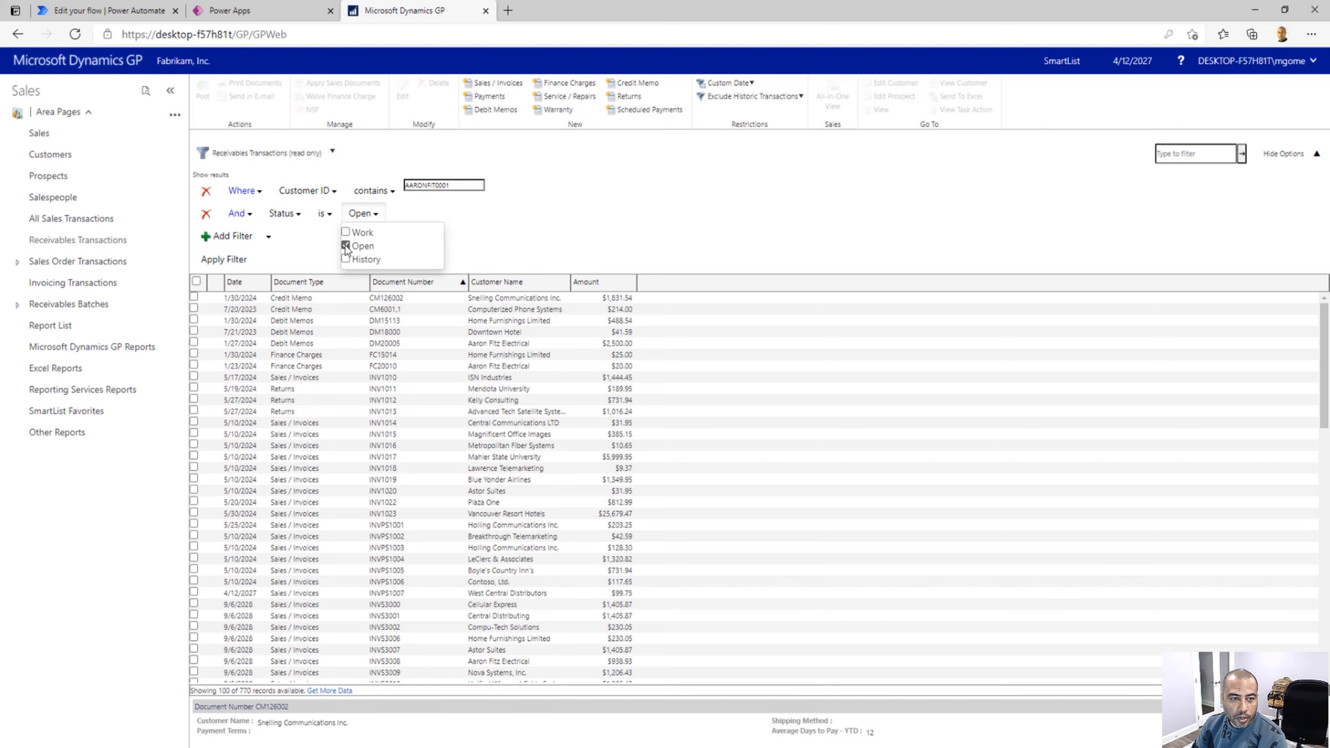
click(495, 212)
click(223, 261)
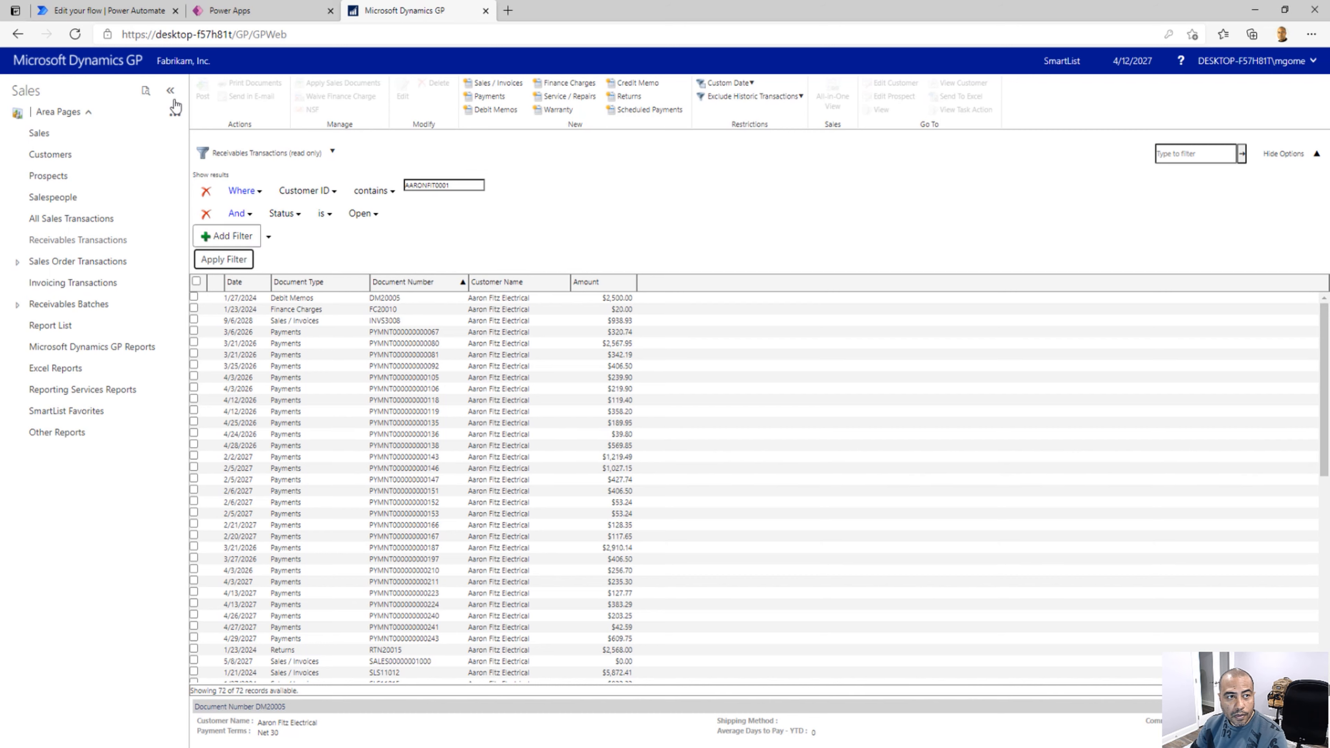
Switch to Power Automate and create an instant cloud flow named GetCustomerTransactions with the PowerApps trigger
click(134, 12)
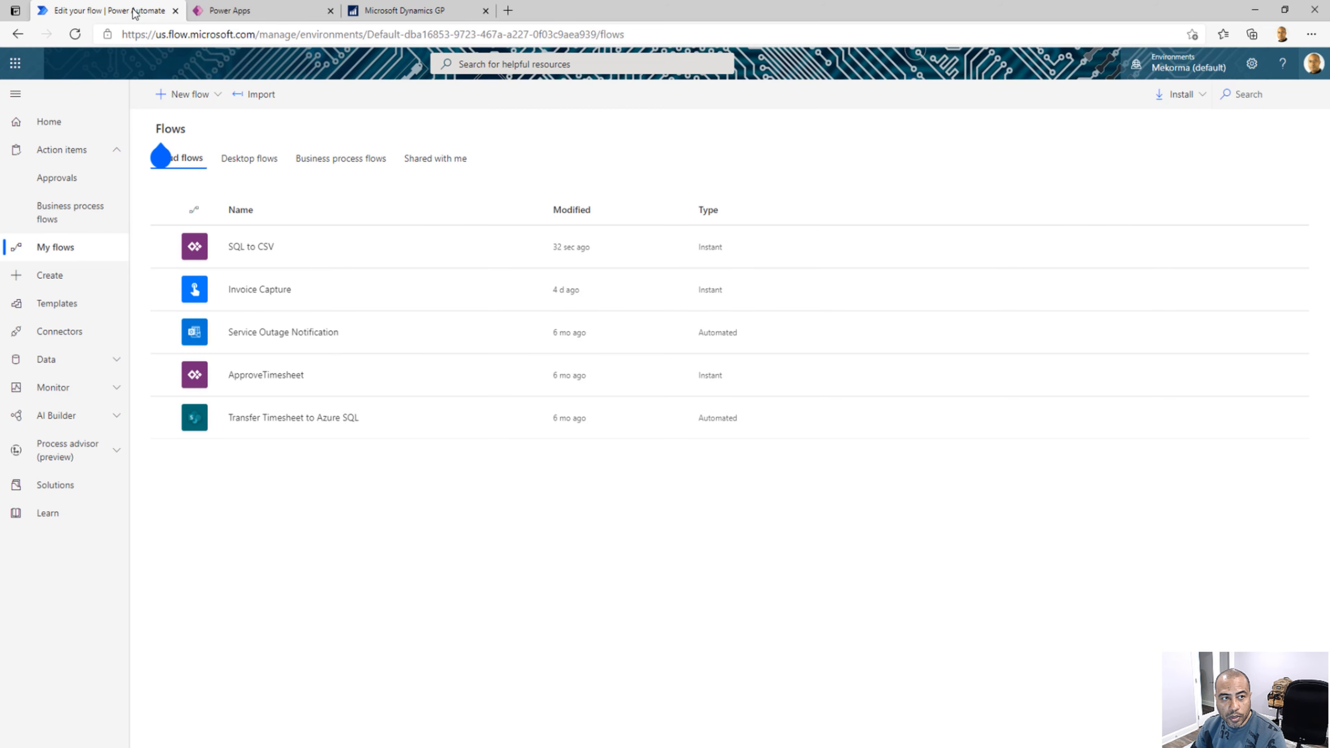
click(195, 102)
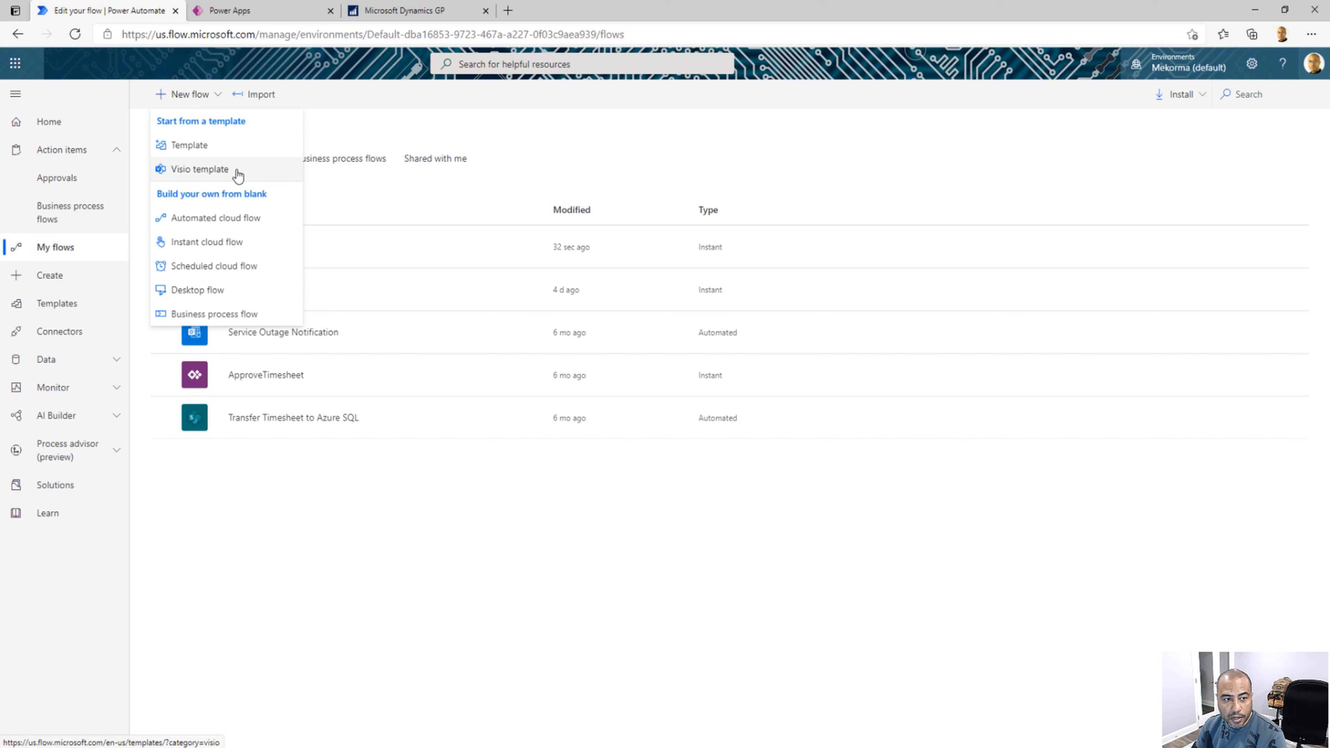
click(212, 243)
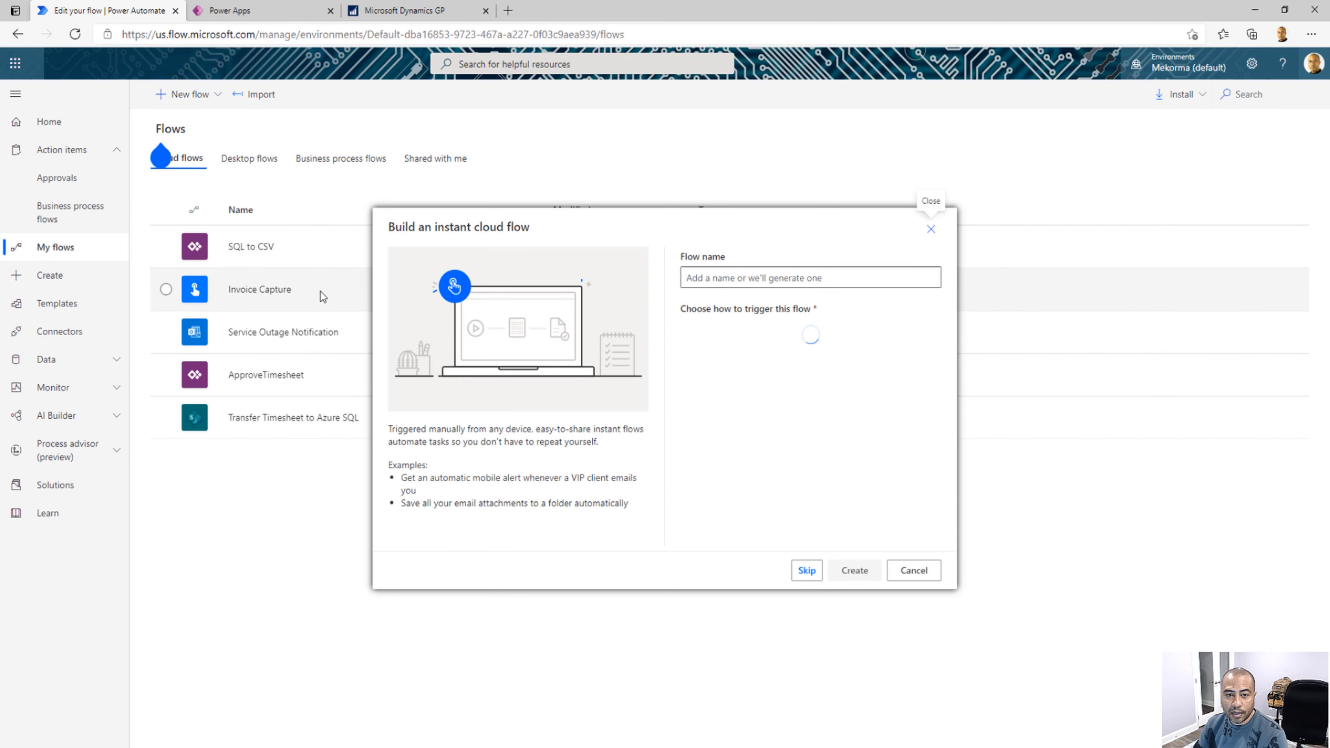
click(710, 277)
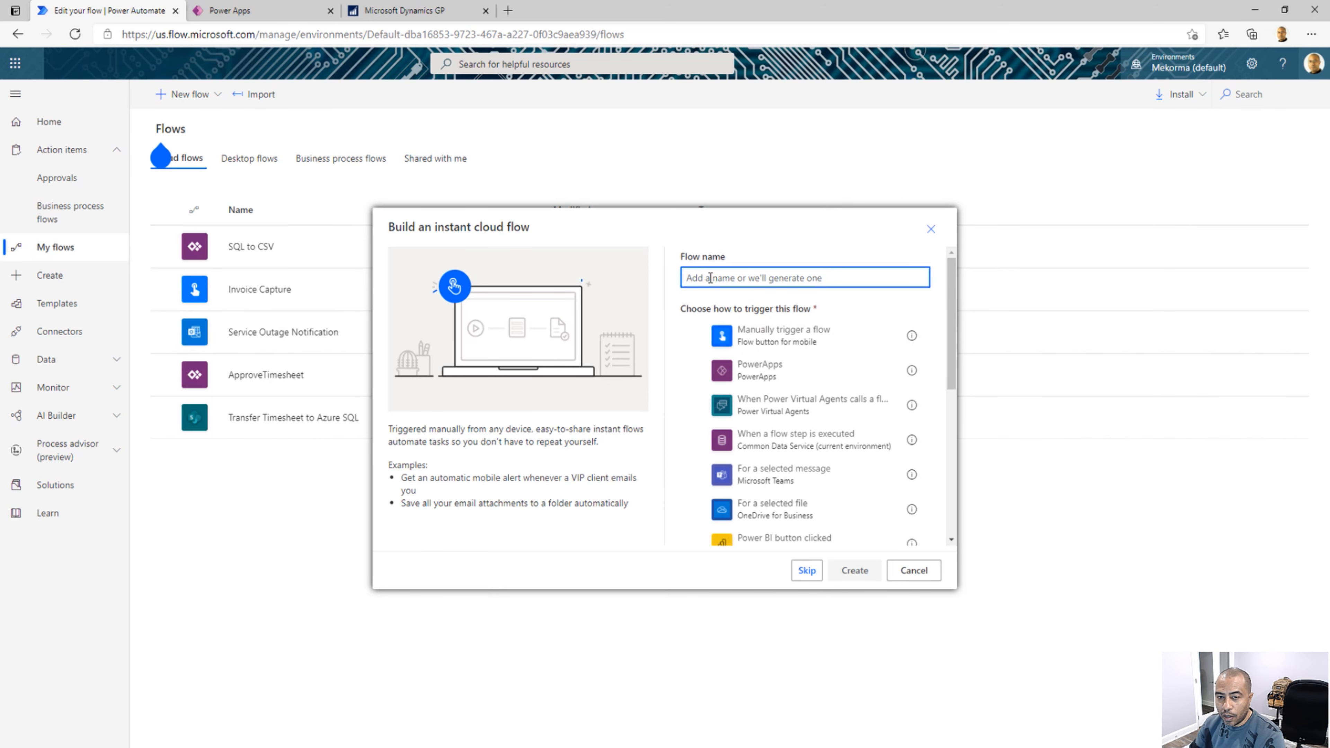
text(GetCustom)
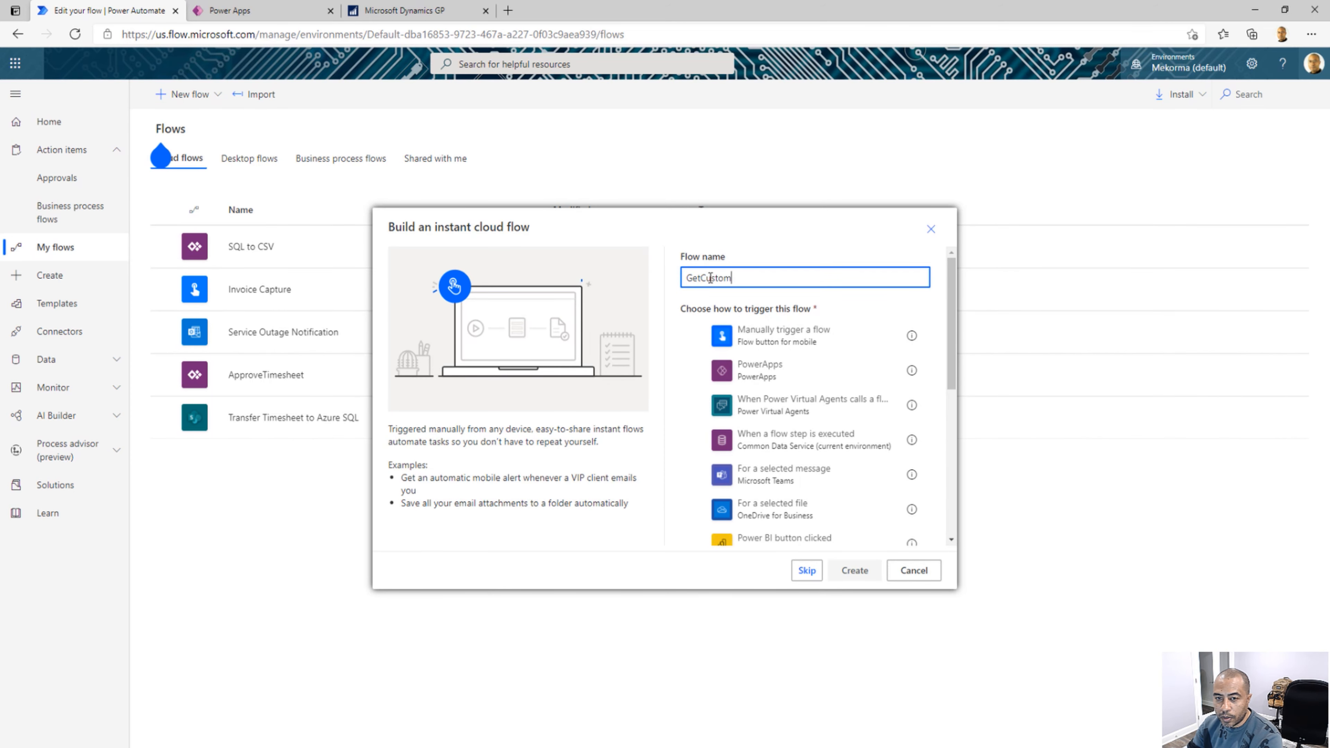
text(erTransactions)
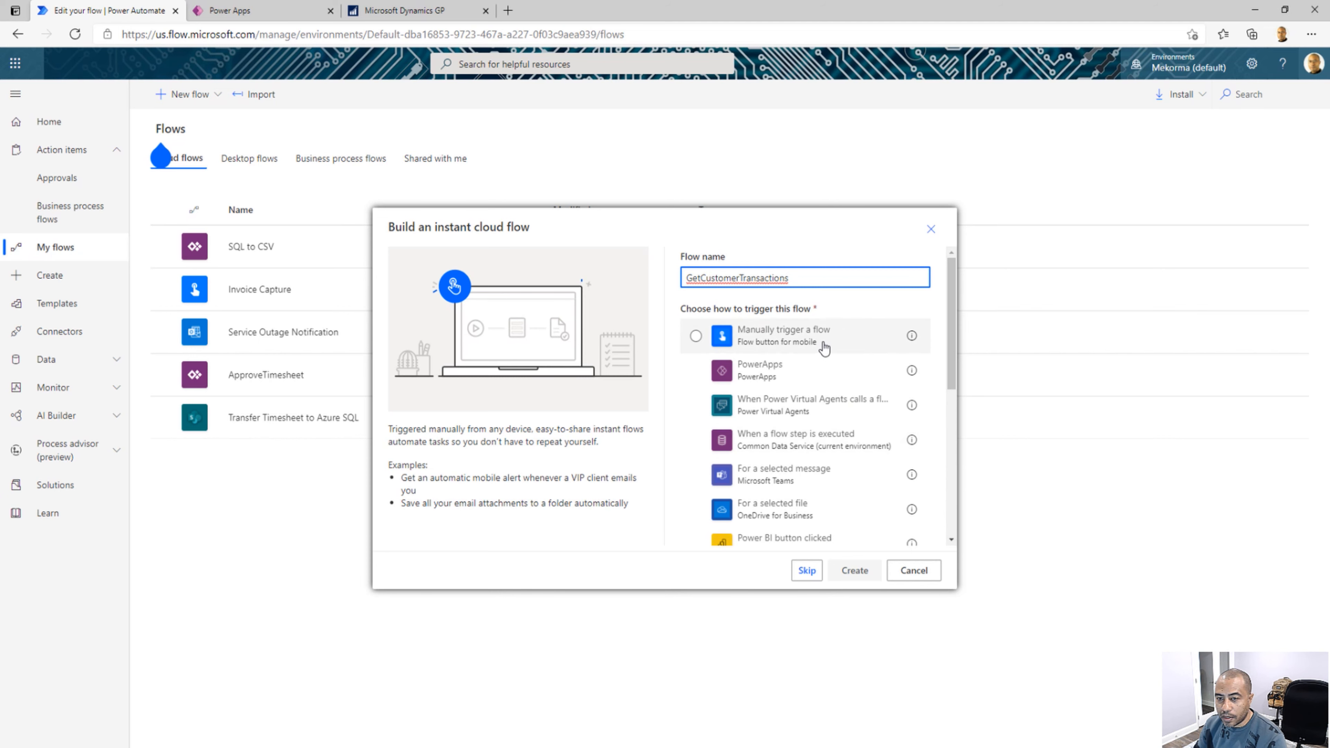
click(805, 375)
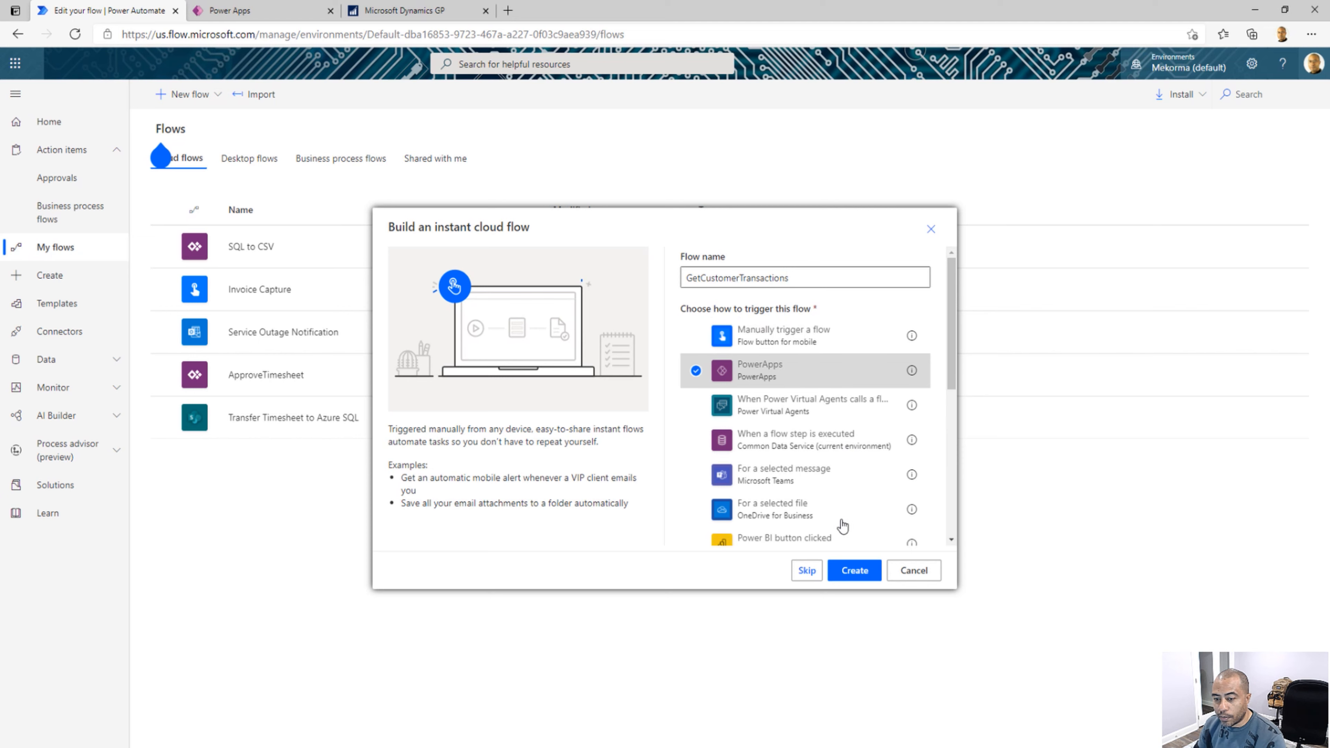
click(861, 573)
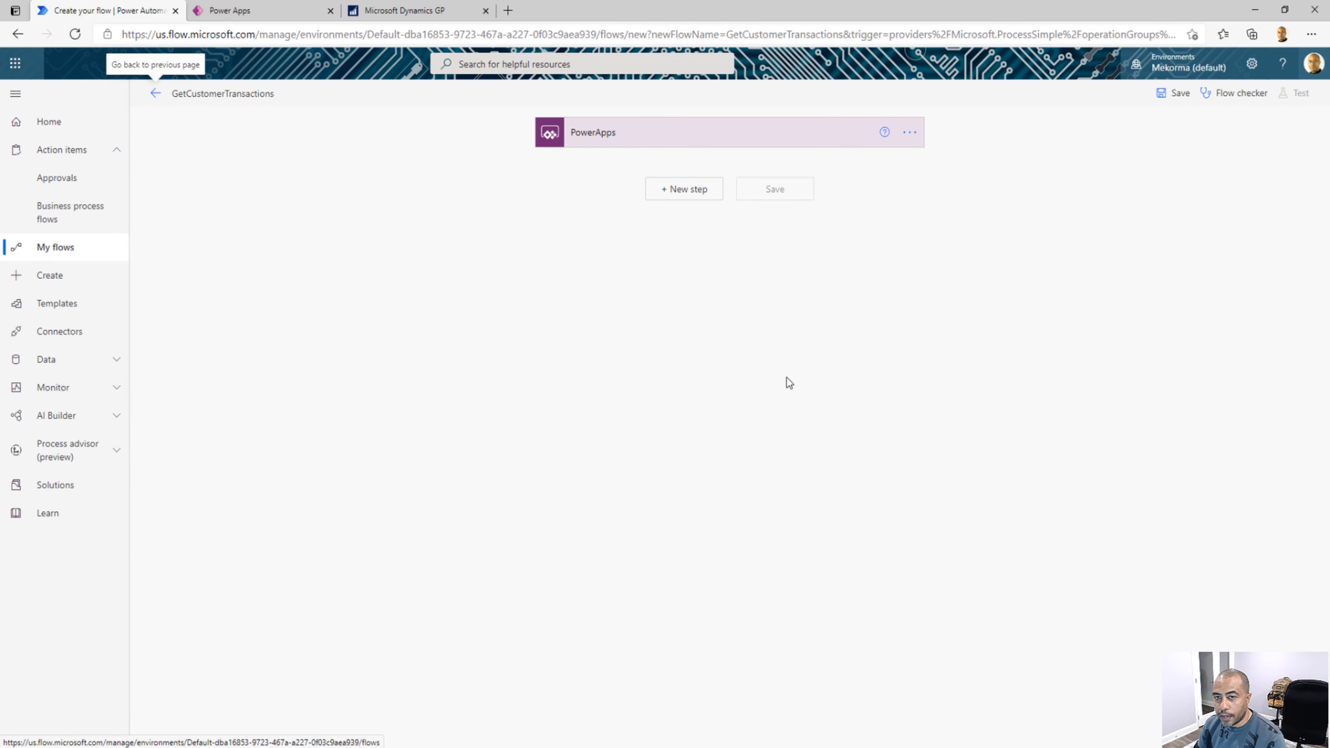
Add an Initialize variable action after the trigger, naming both the variable and the action CustomerId
click(697, 197)
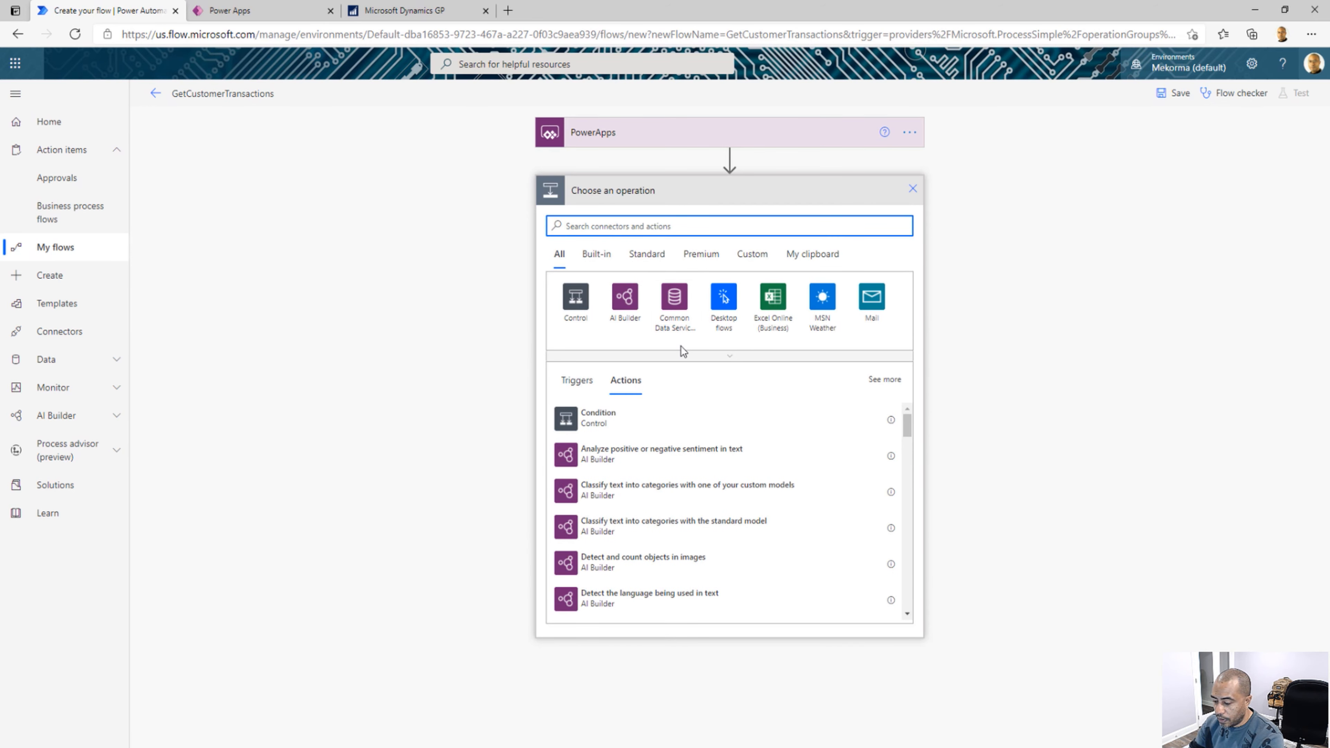
text(varia)
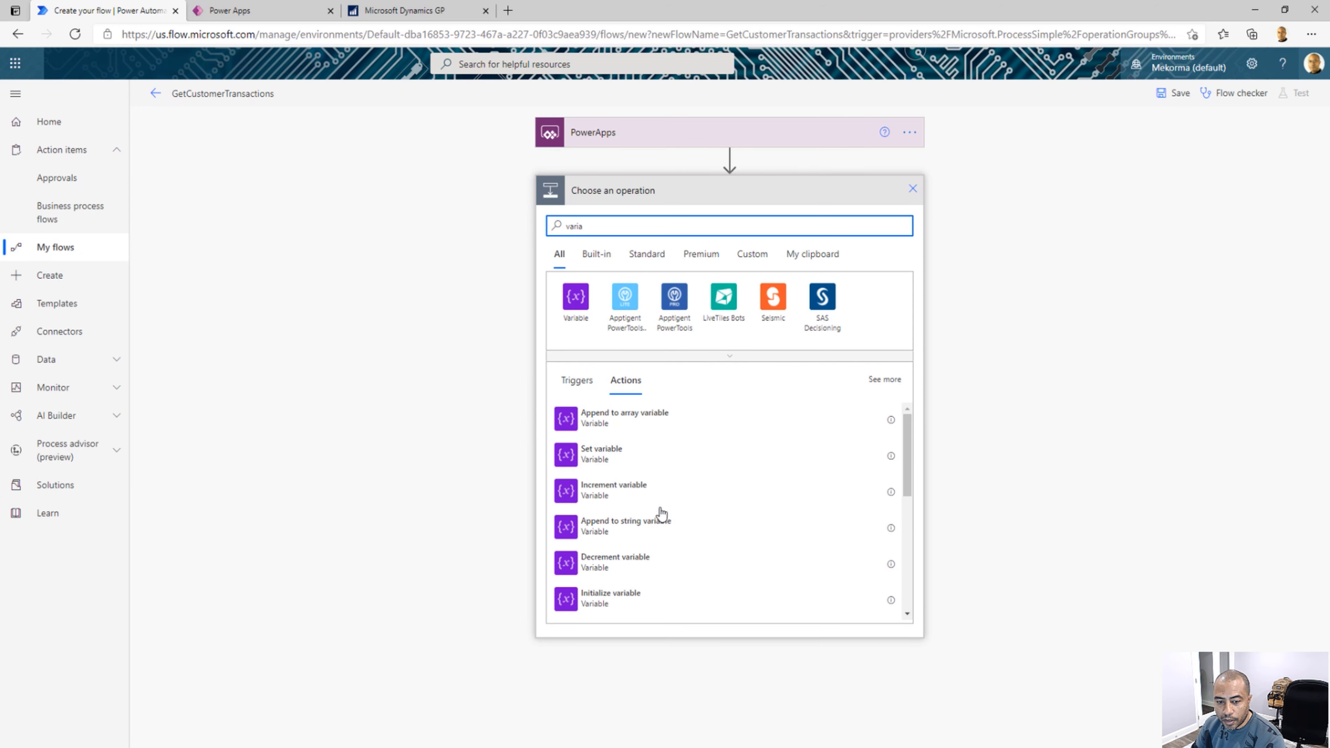
click(635, 598)
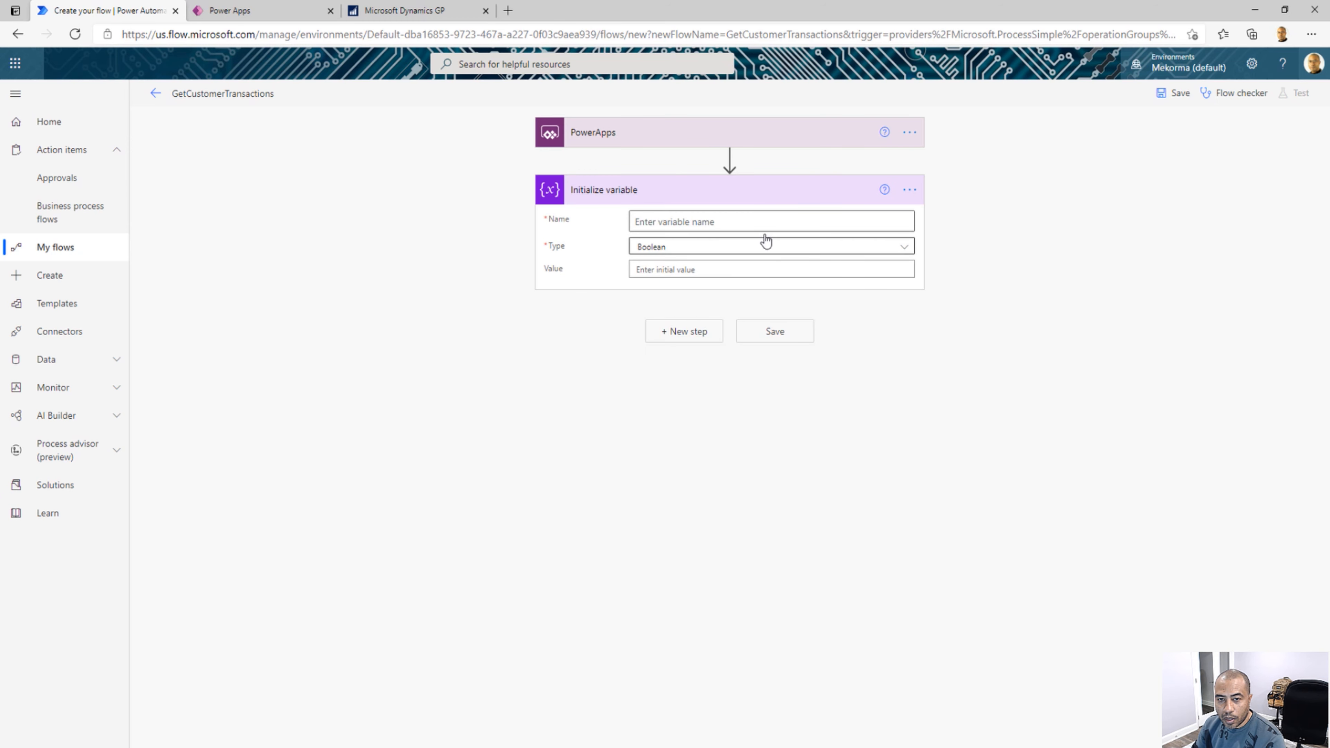
click(758, 223)
text(CustomerId)
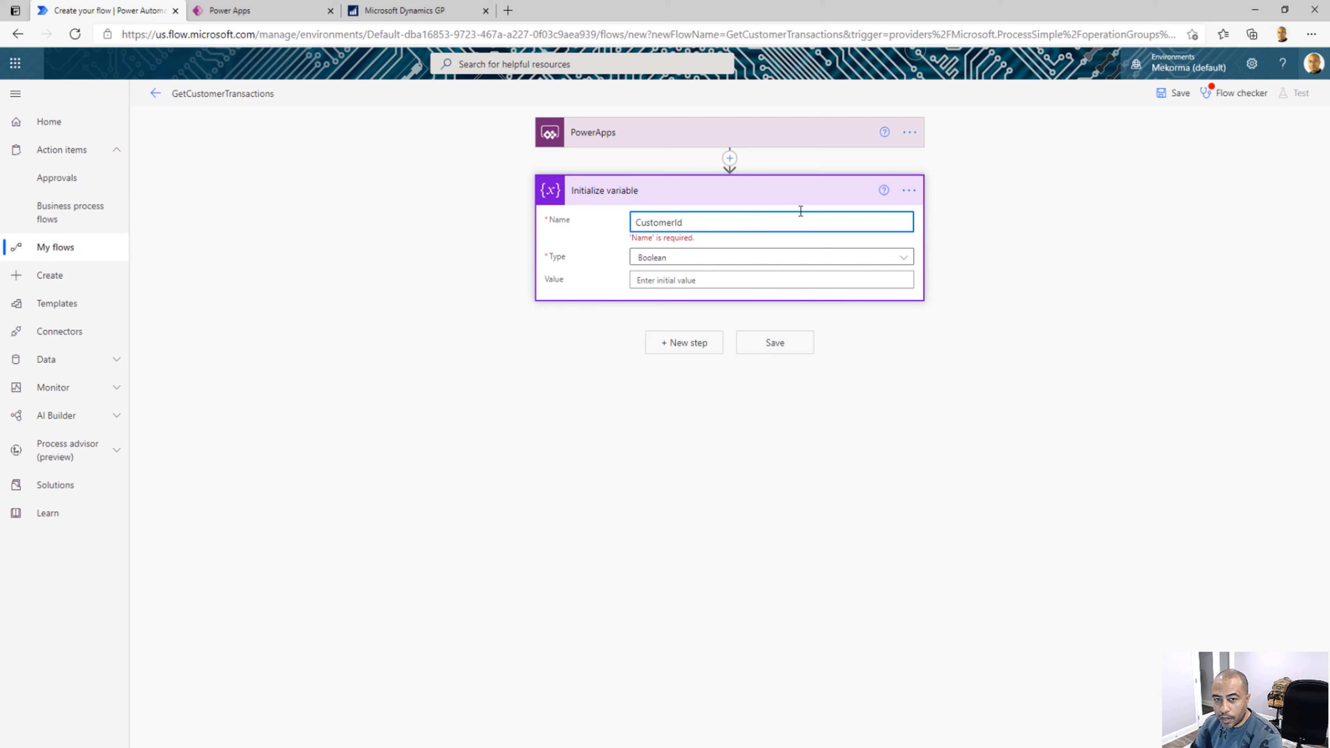
click(911, 195)
click(957, 215)
text(CustomerId)
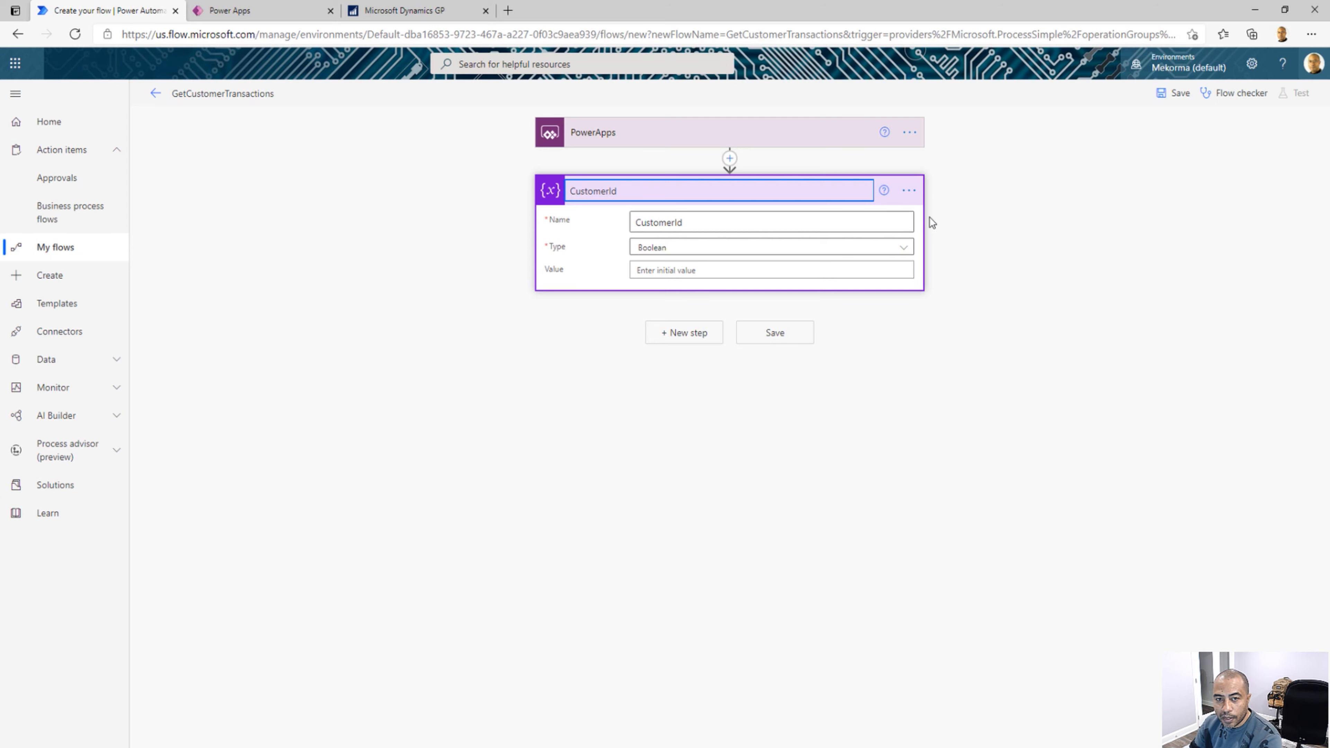
Set the CustomerId variable's type to String and its value to Ask in PowerApps
click(862, 251)
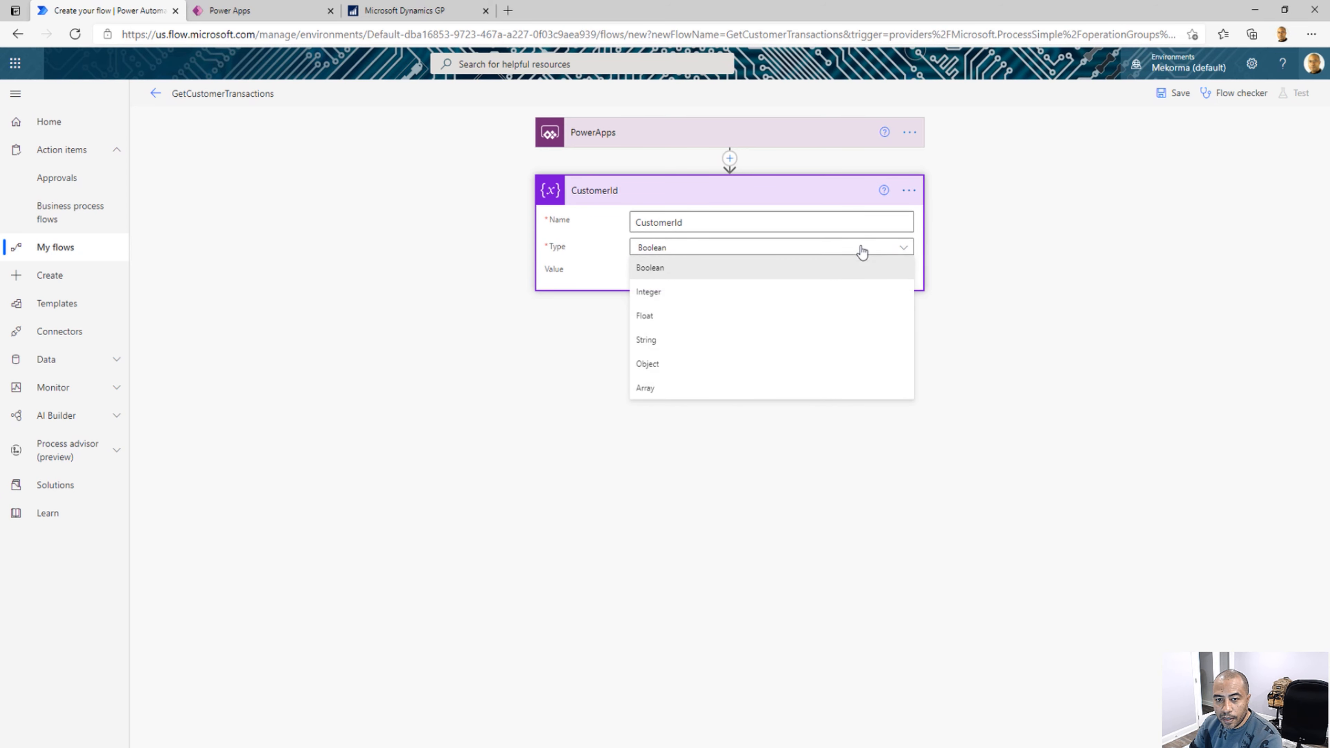
click(704, 347)
click(704, 270)
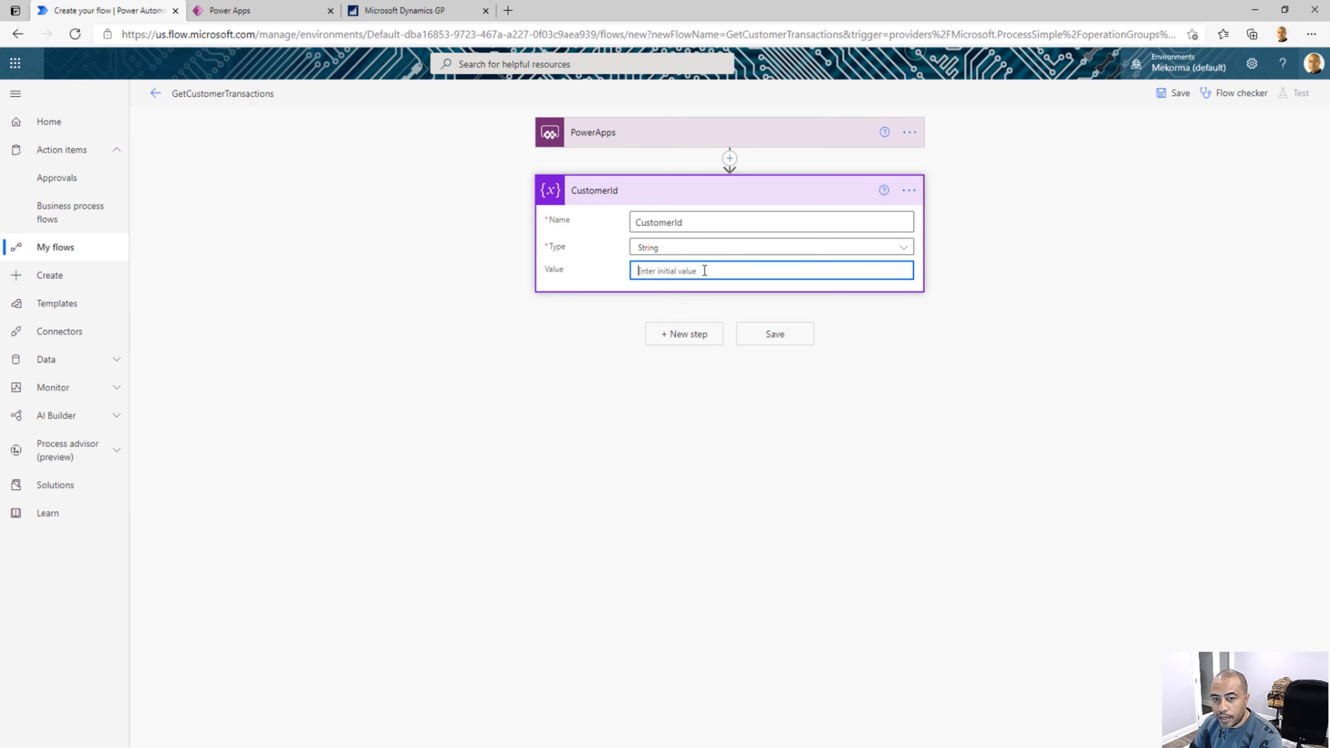
click(981, 396)
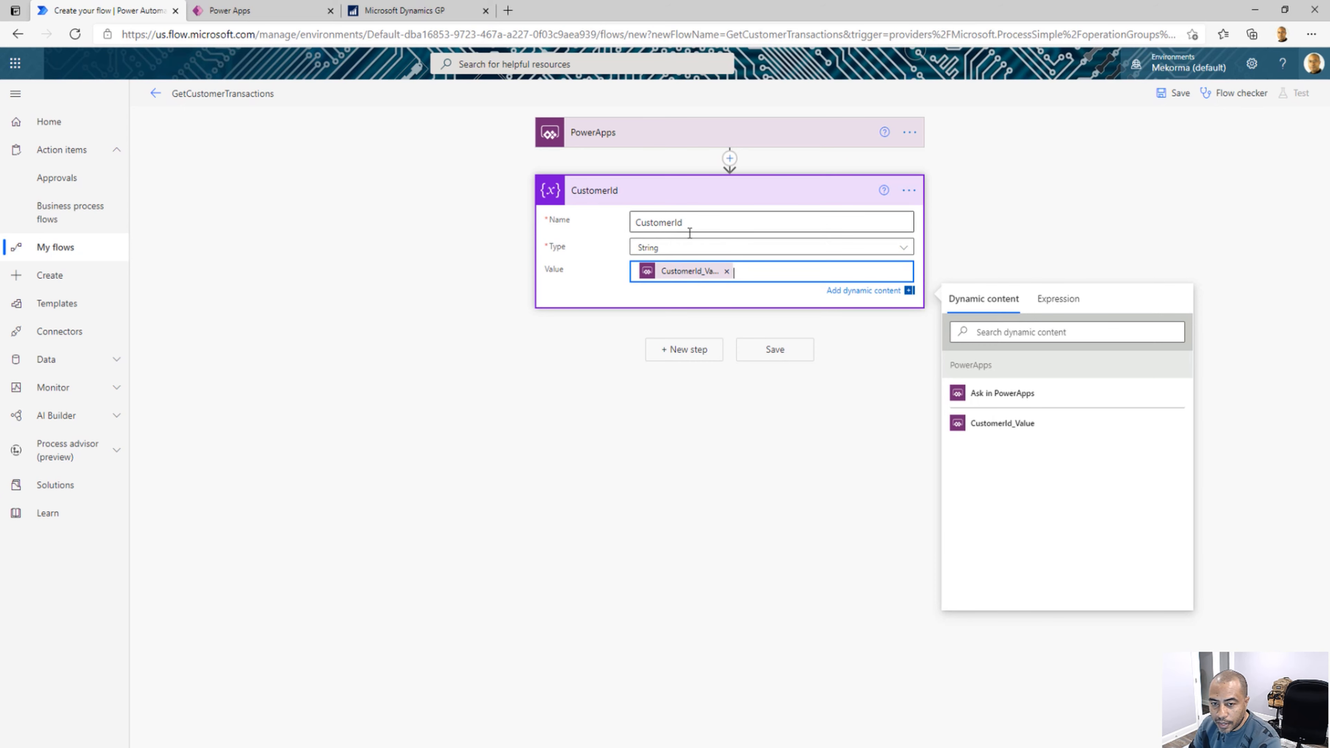
Add the SQL Server action Get rows (V2) after the CustomerId step
click(705, 357)
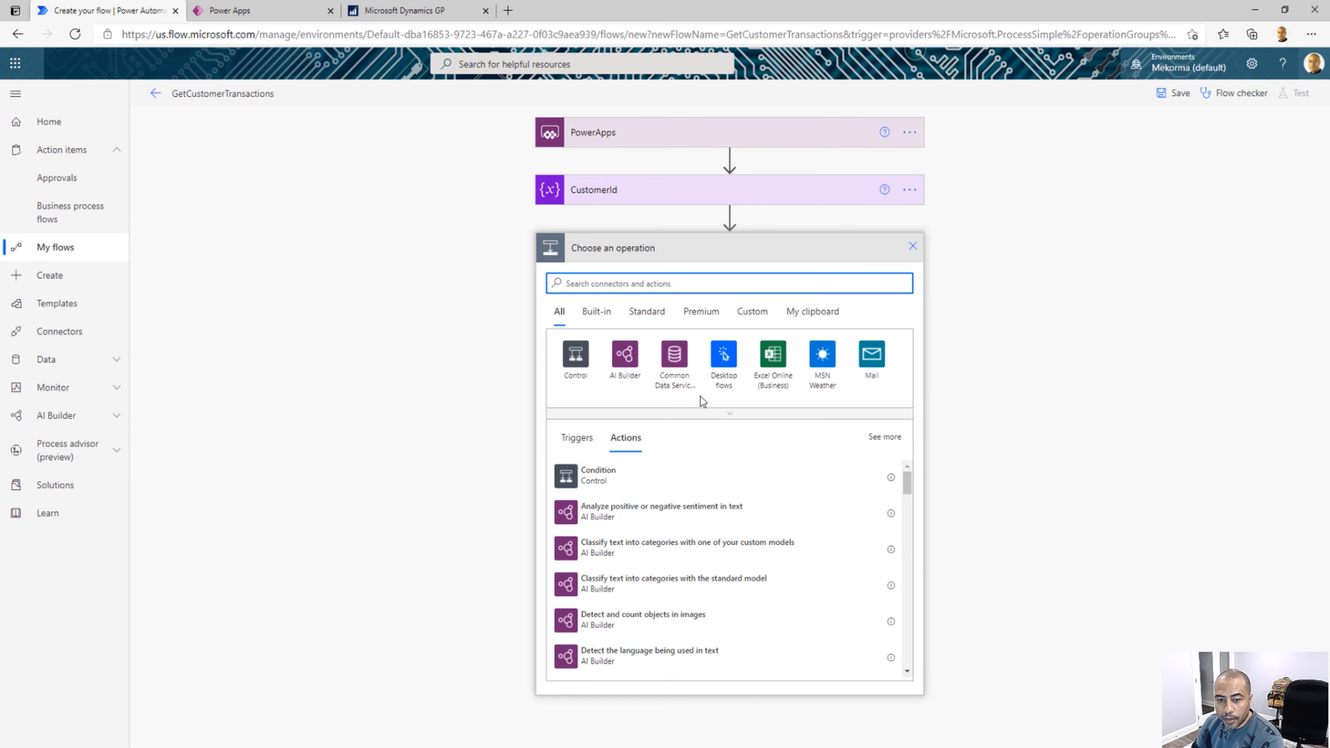
text(SQL)
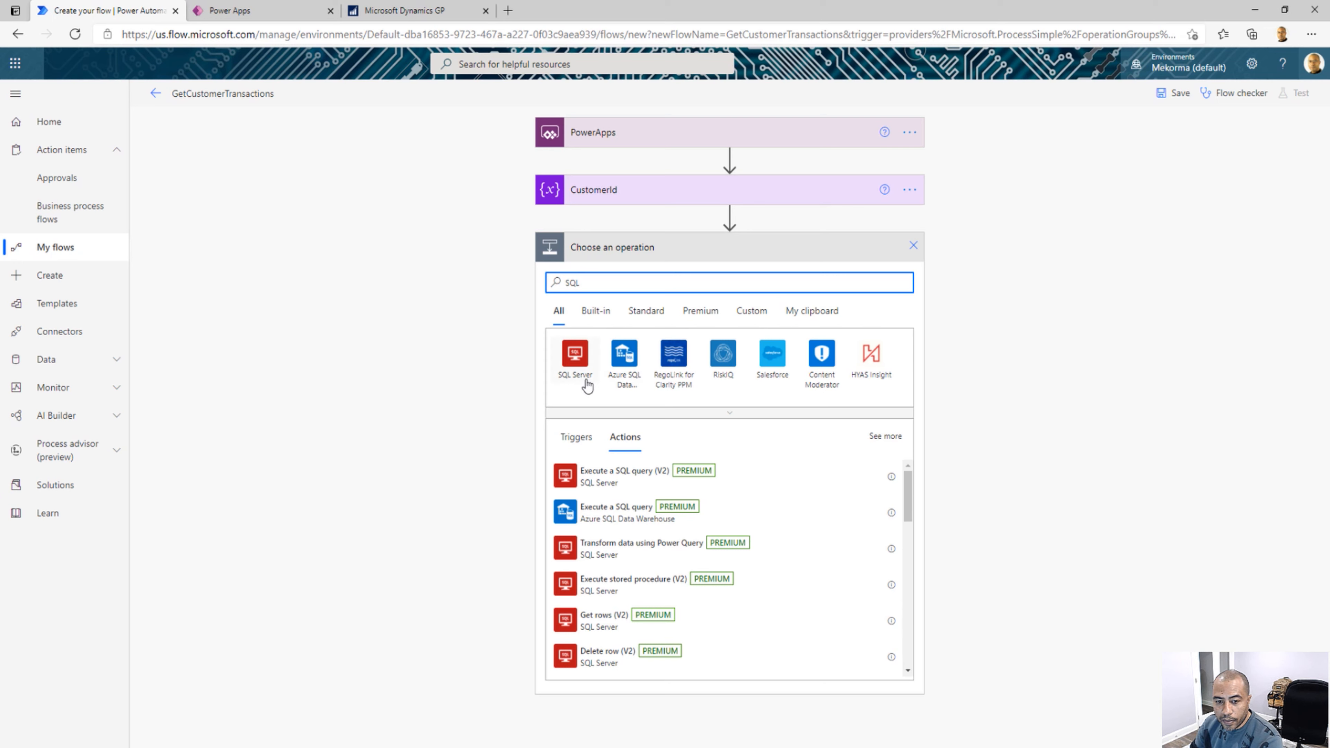
click(576, 361)
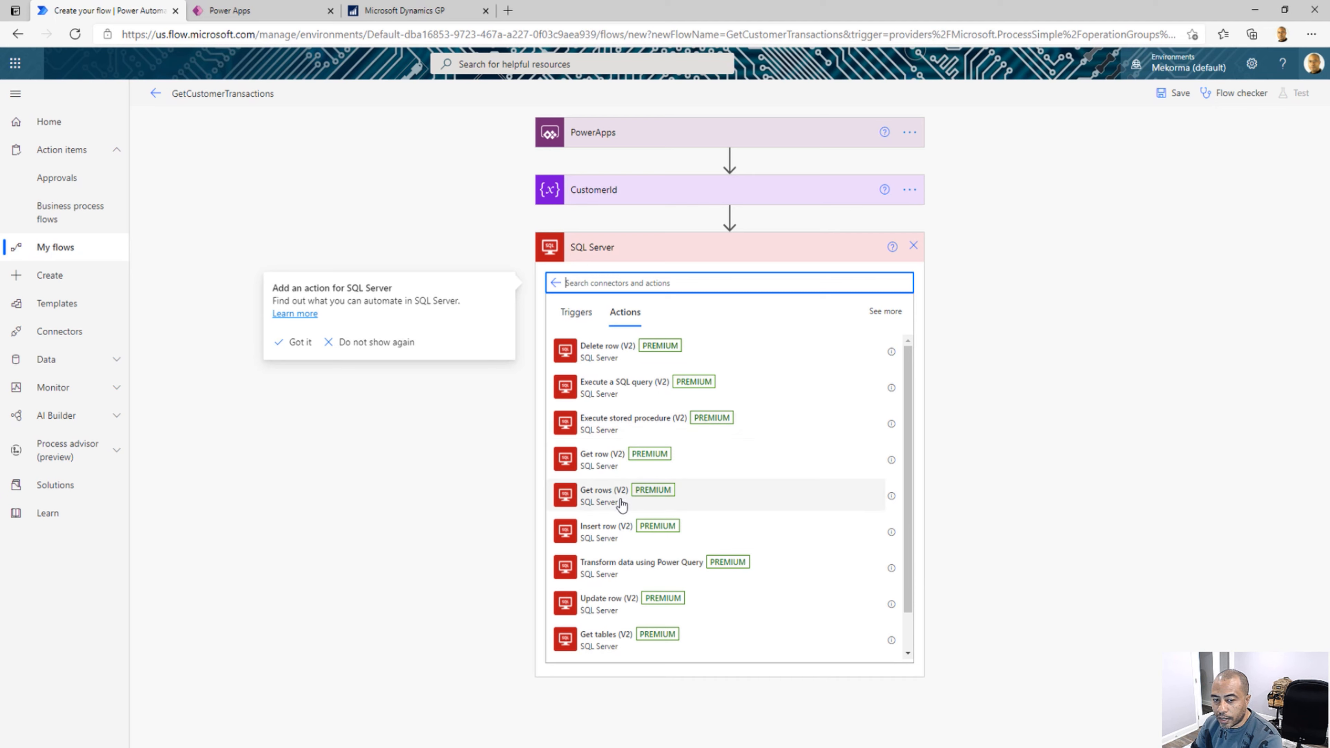
click(701, 483)
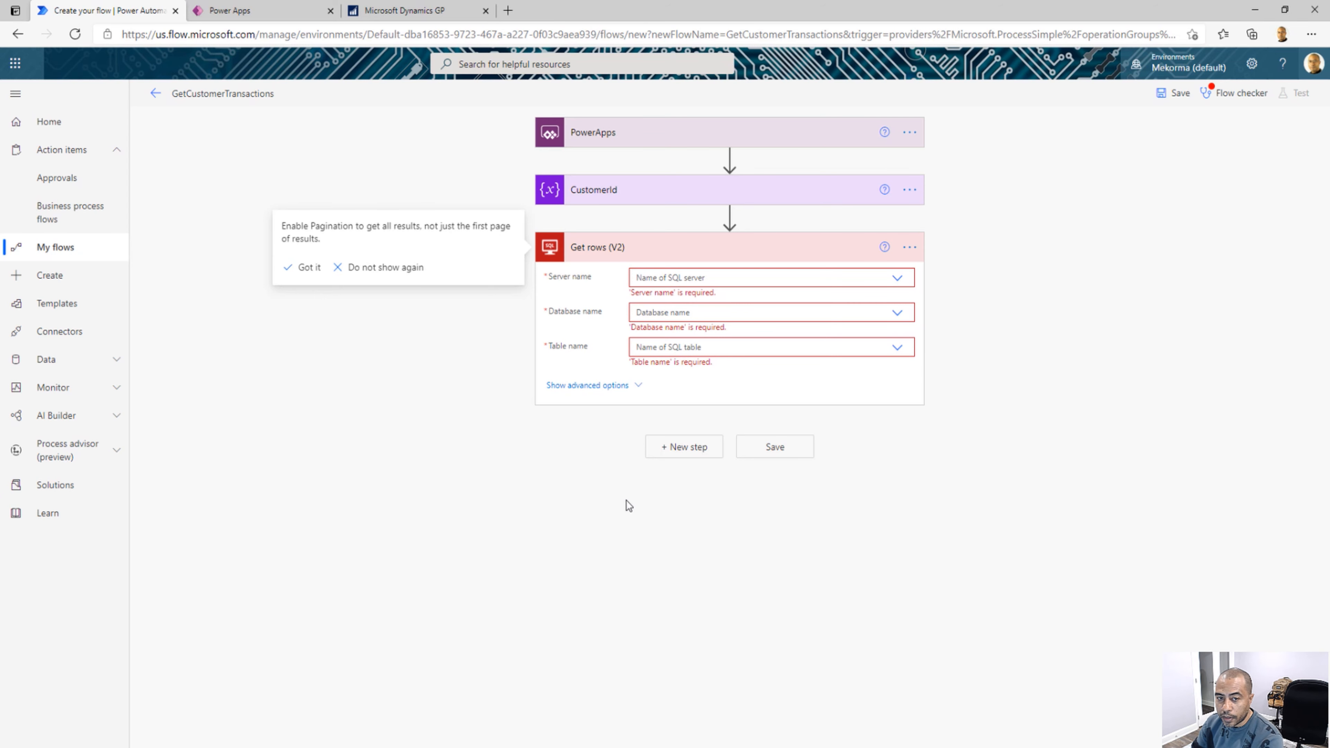
Switch Get rows (V2) to the TWO20 DESKTOP-F57H81T connection and use its connection settings for the server and database names
click(911, 248)
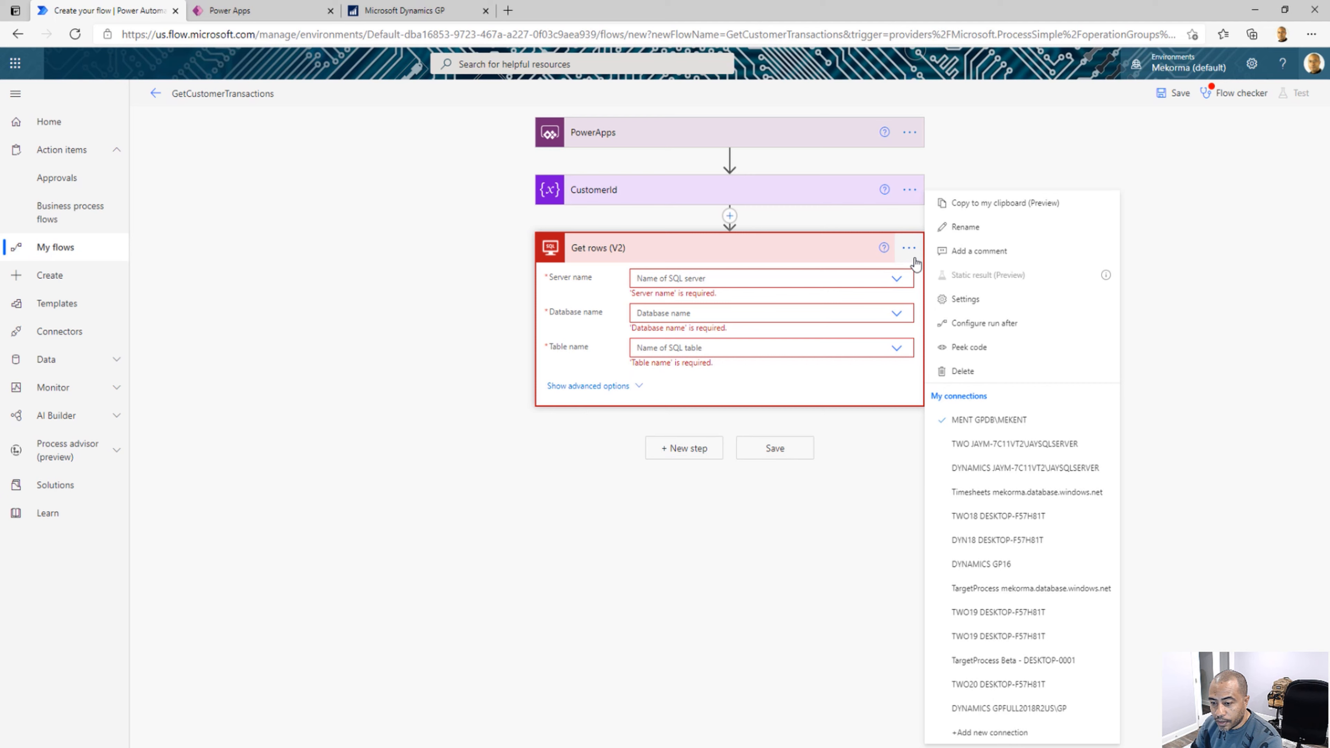
click(1002, 695)
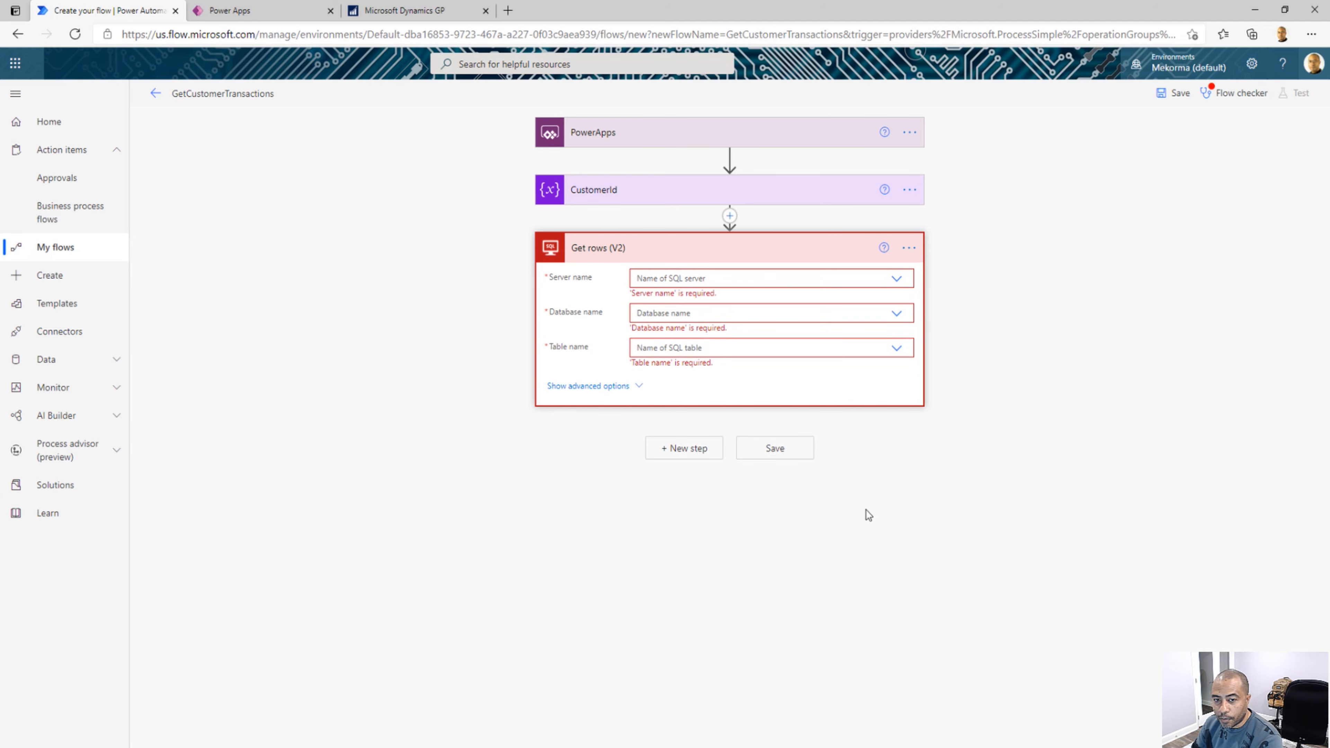
click(896, 279)
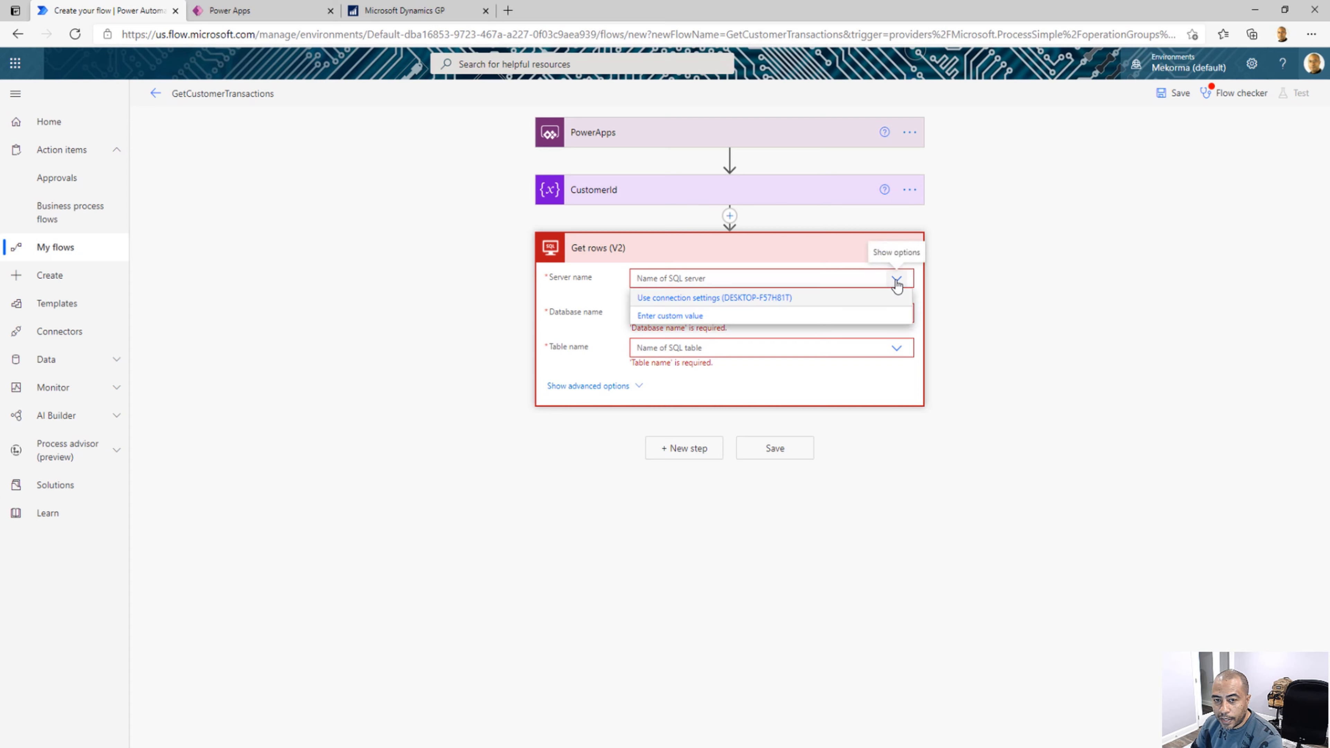
click(773, 297)
click(897, 304)
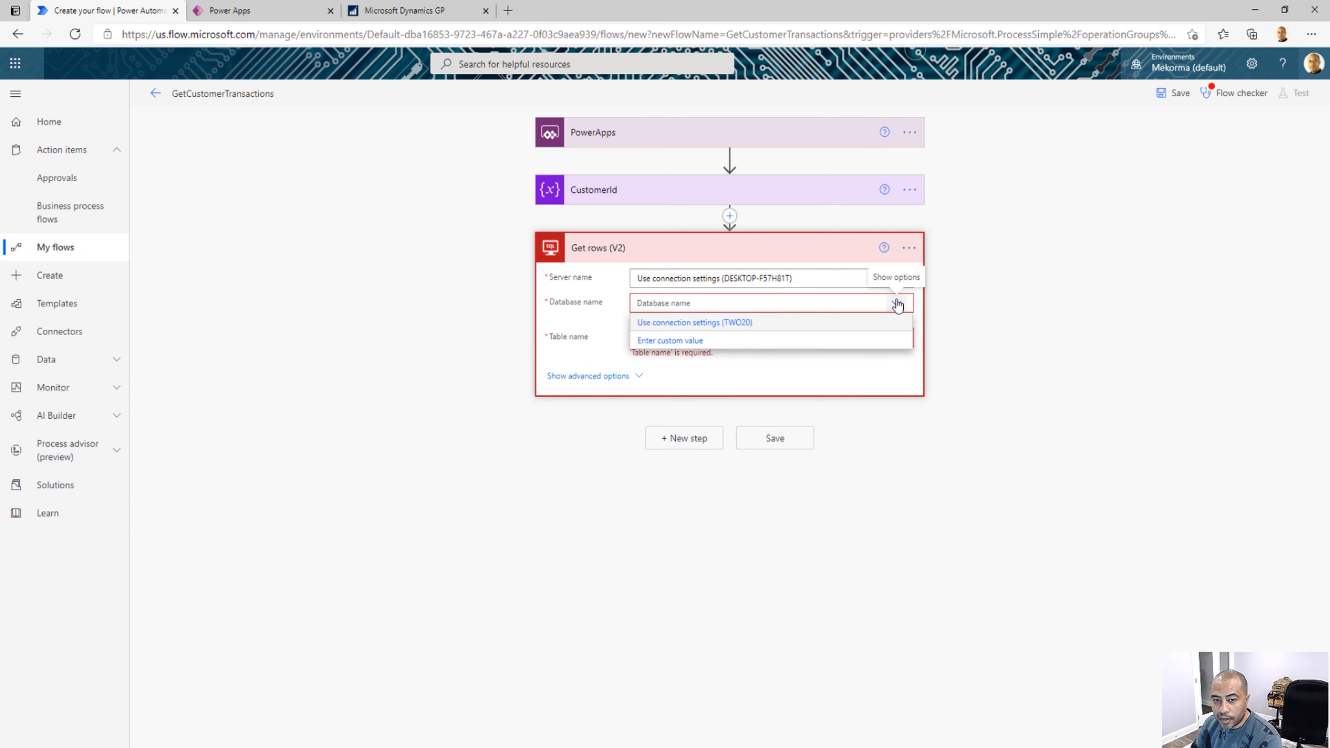
click(781, 329)
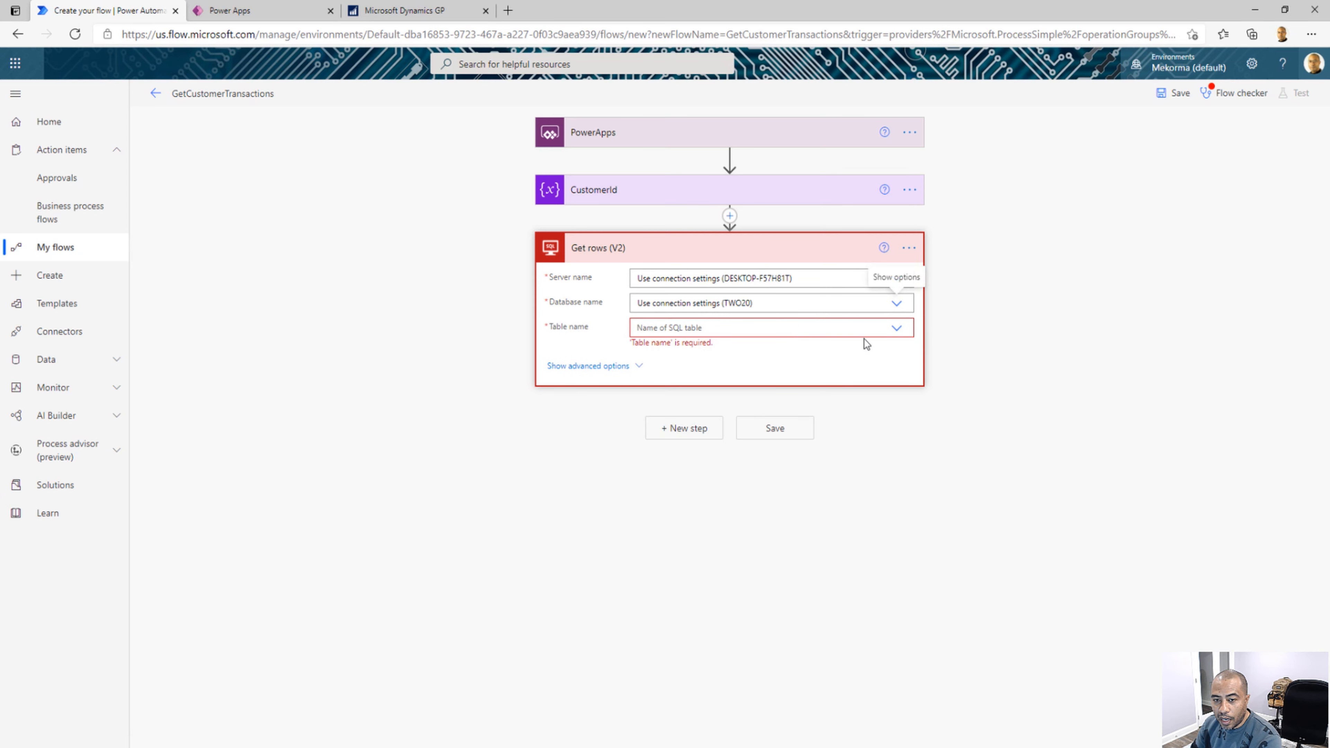
Set the table name of the Get rows (V2) action to RM20101
click(896, 328)
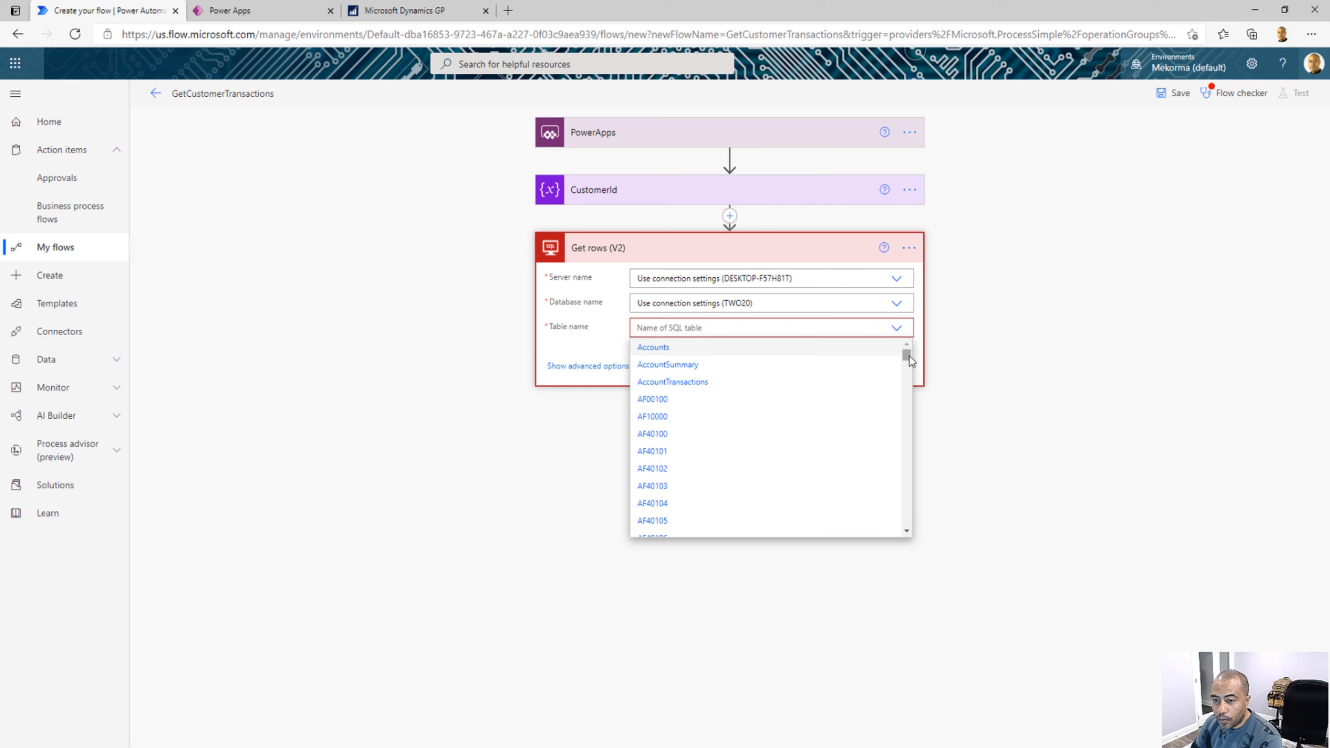
drag(908, 356, 891, 439)
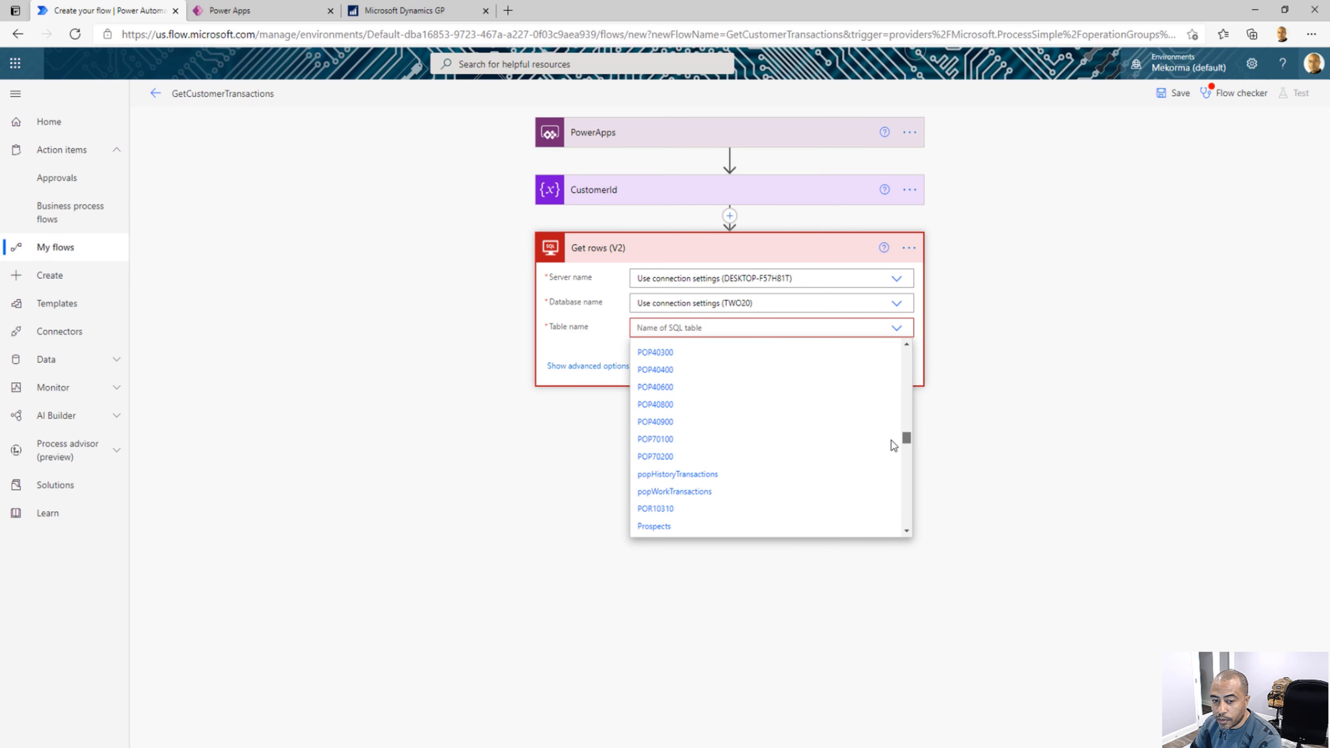
click(711, 366)
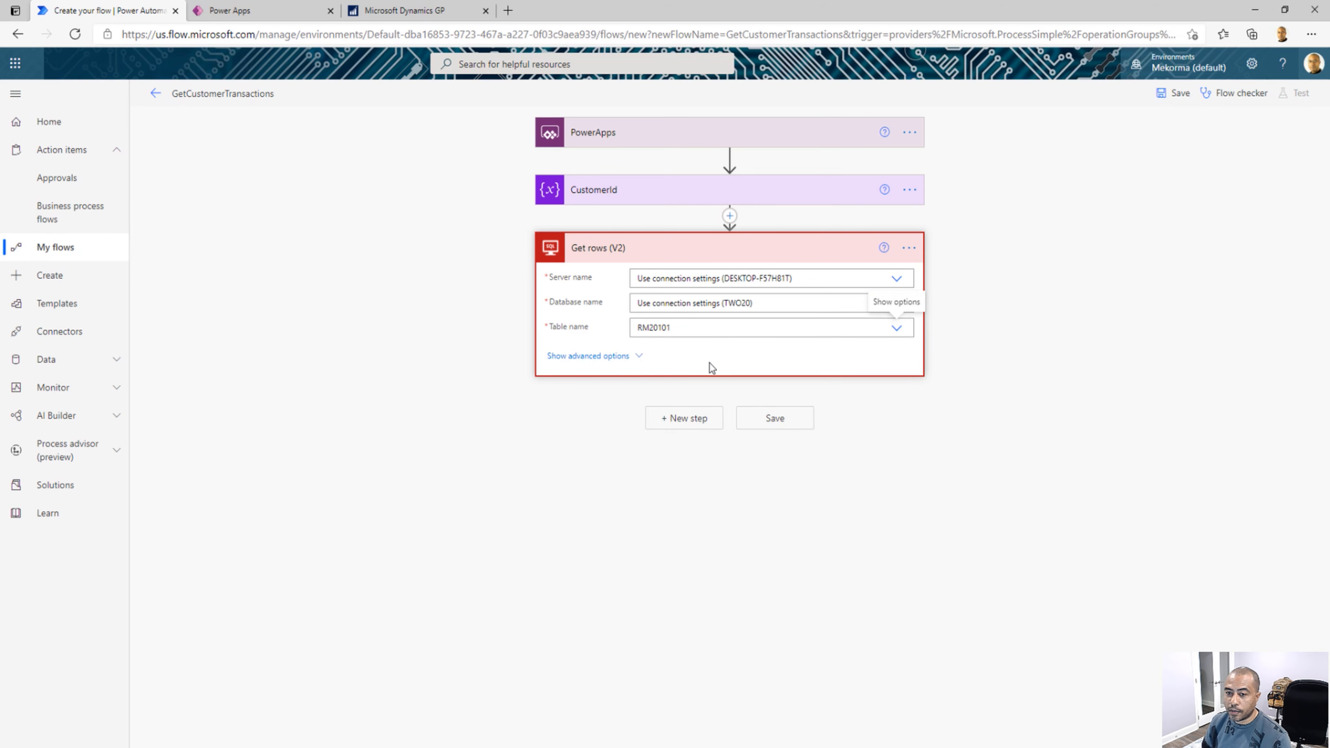
Show the advanced options of Get rows (V2) and set the Filter Query to CUSTNMBR eq the CustomerId variable in single quotes
click(618, 356)
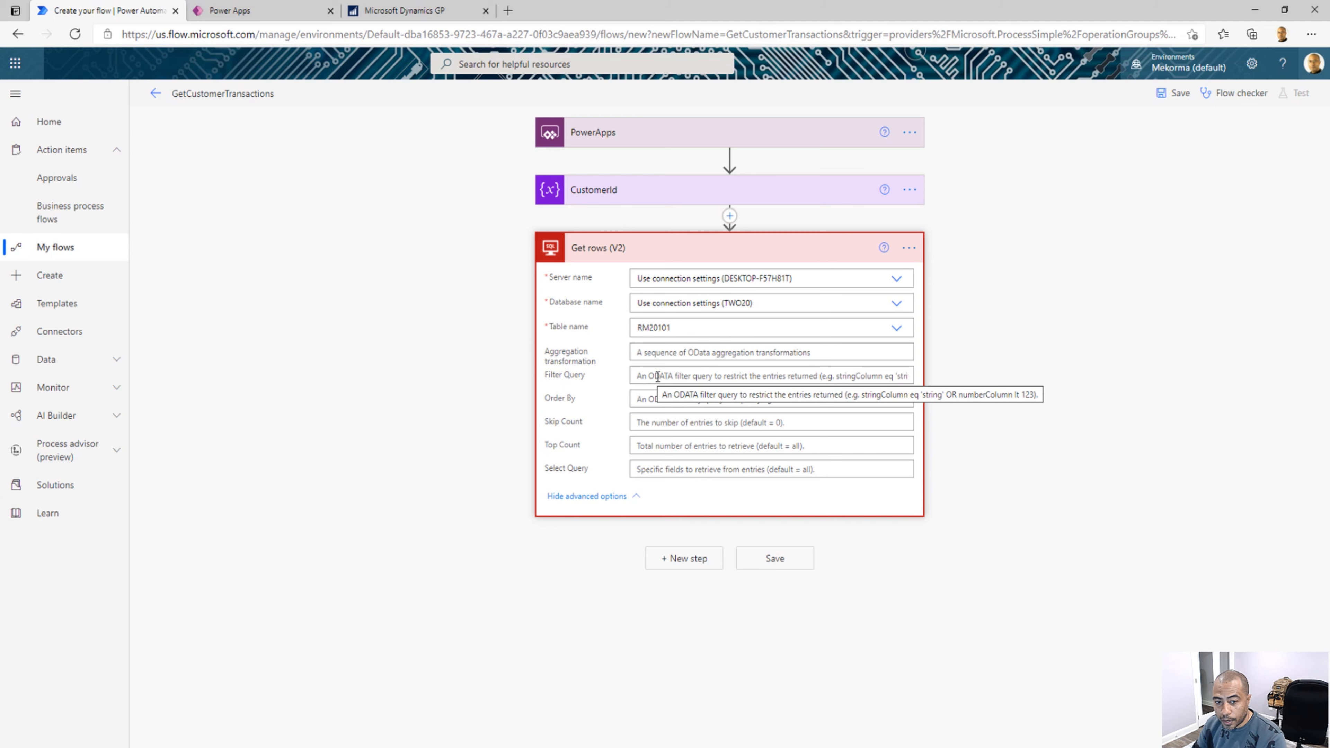
click(658, 376)
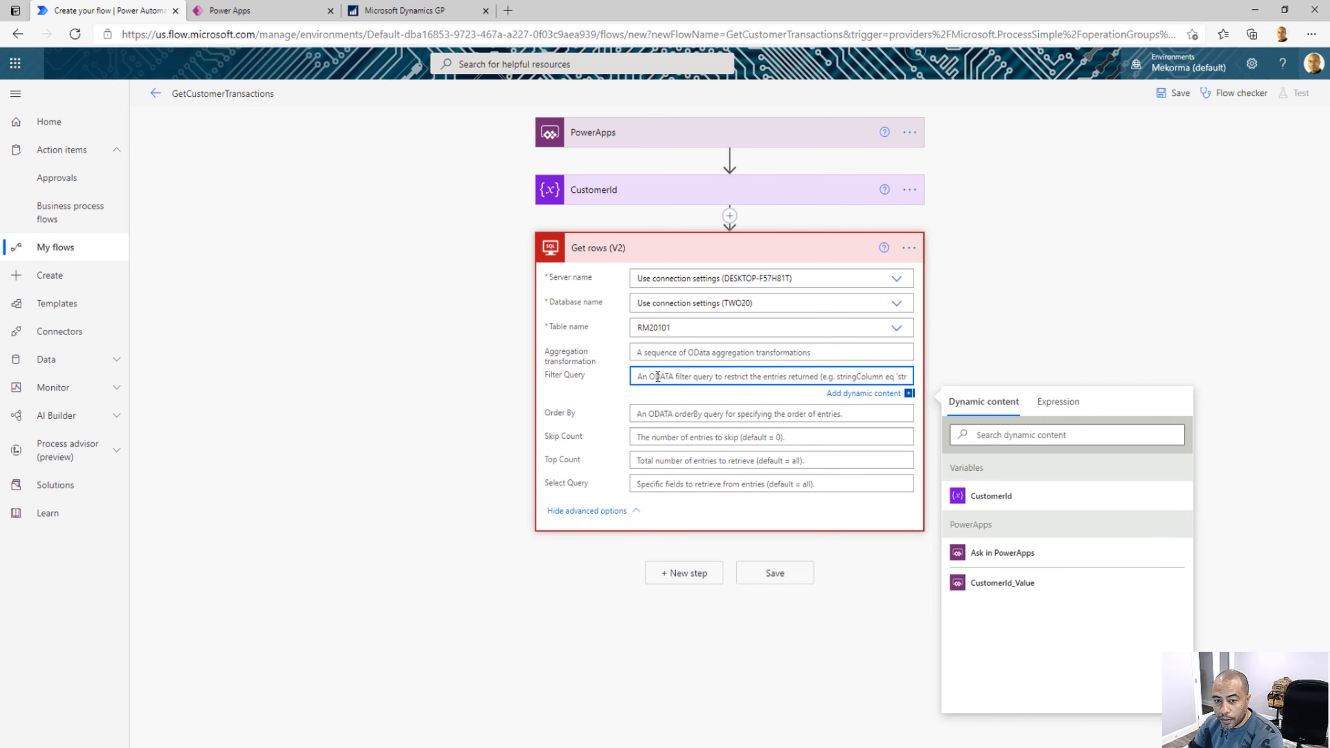
text(CUSTNMBR)
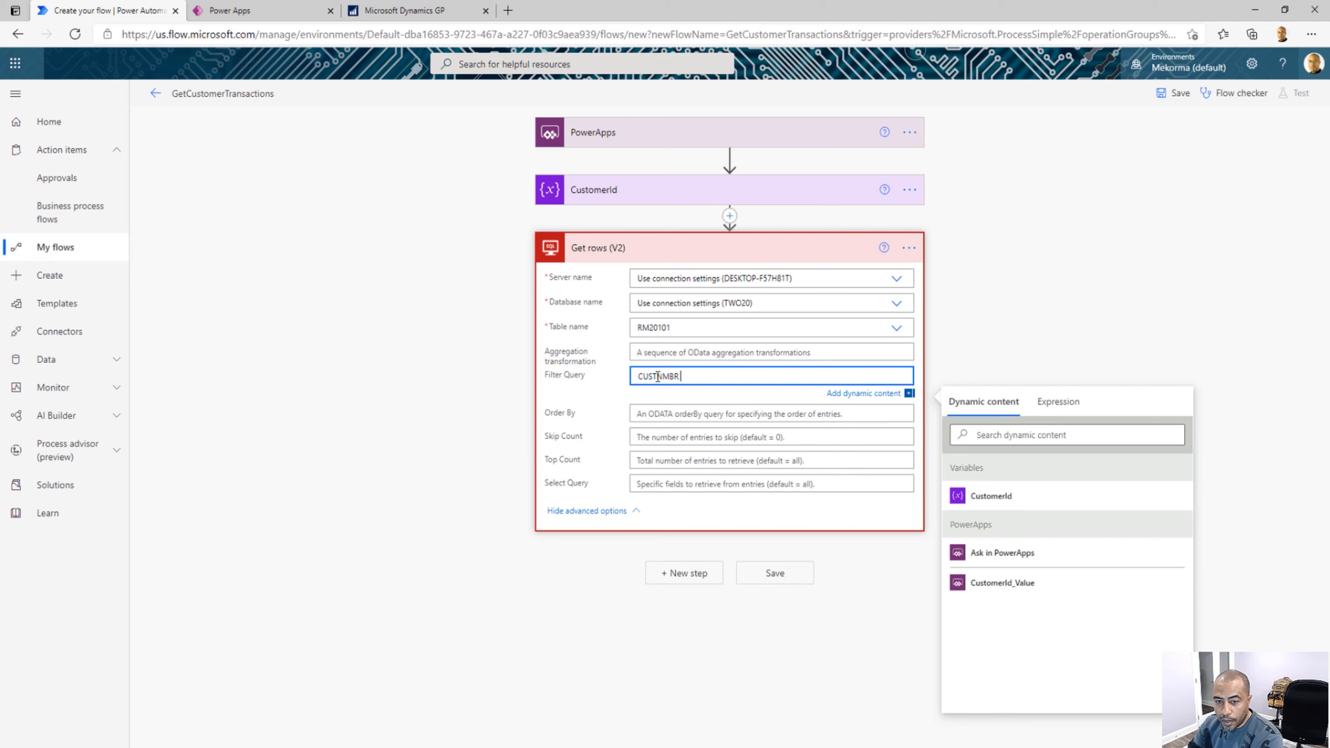
text( eq ')
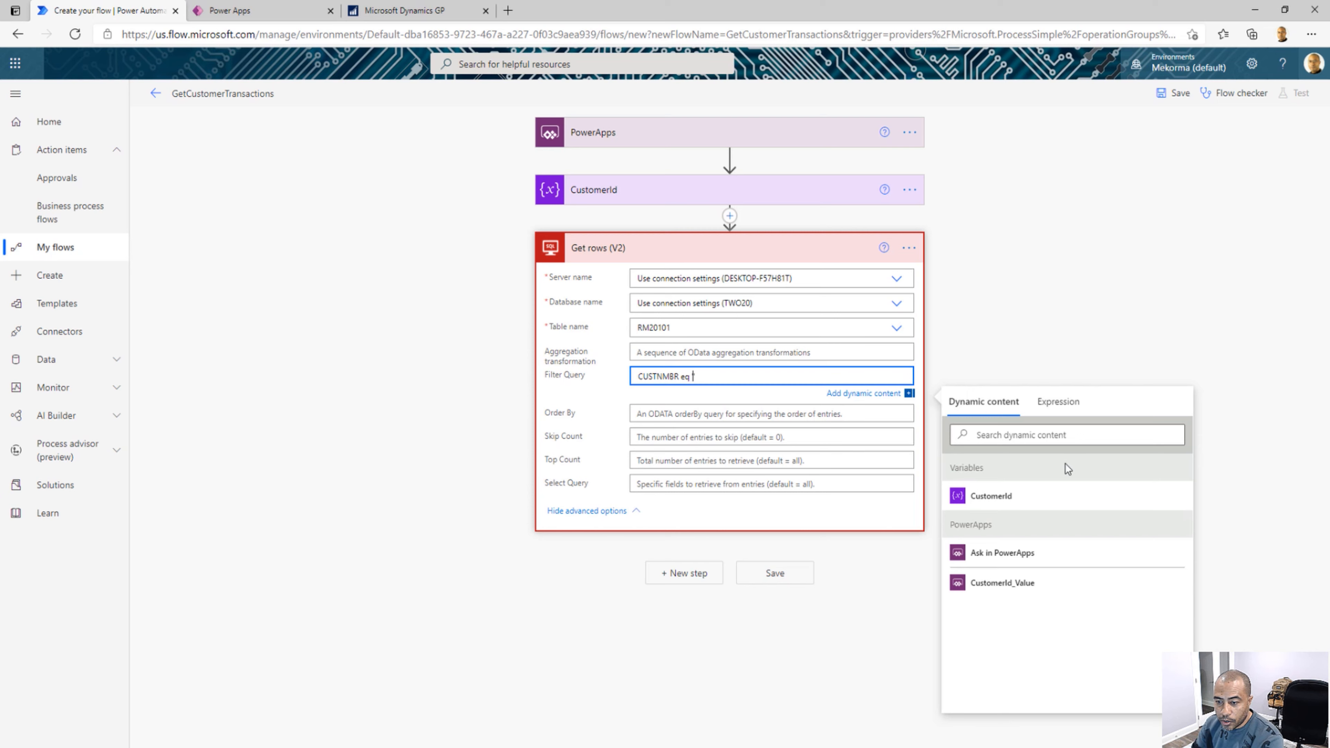
click(995, 498)
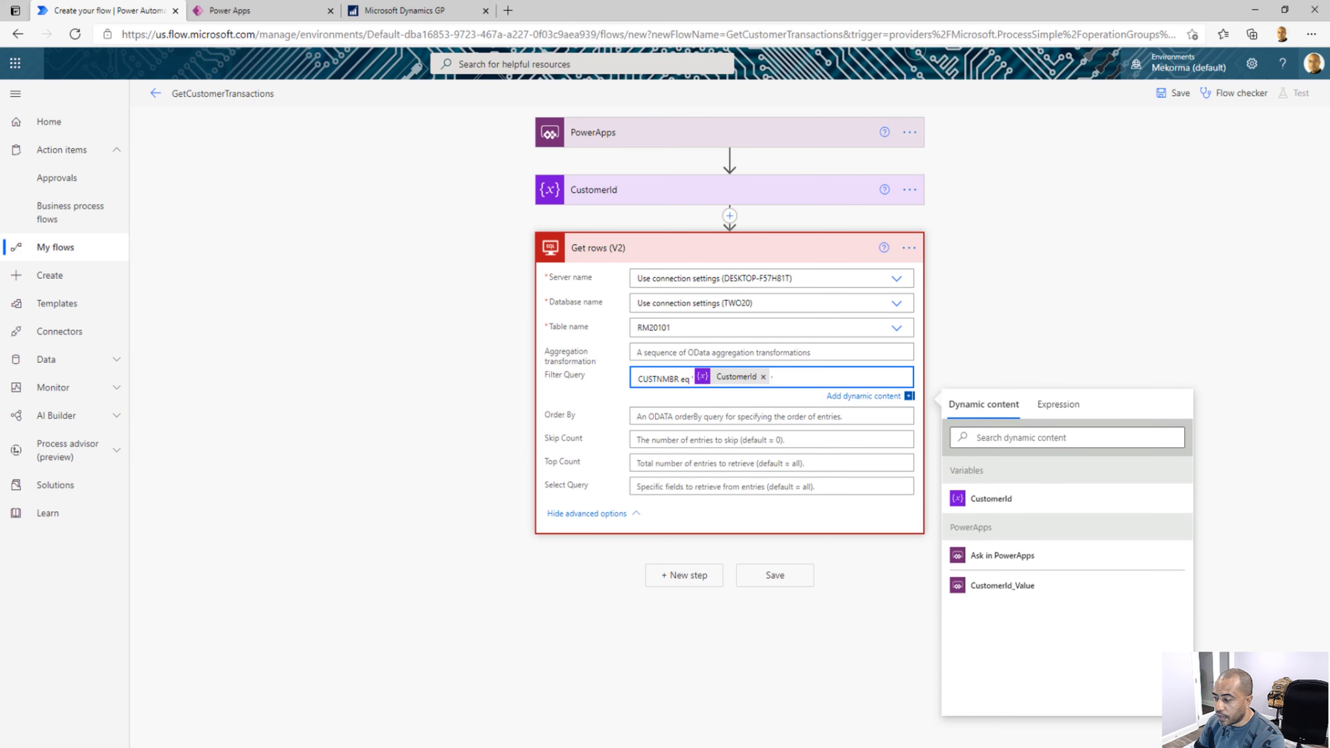
Switch to SQL Server Management Studio, rerun the RM20101 query filtered by CUSTNMBR, examine the customer number column and return to the flow
drag(0, 105, 825, 78)
double_click(825, 78)
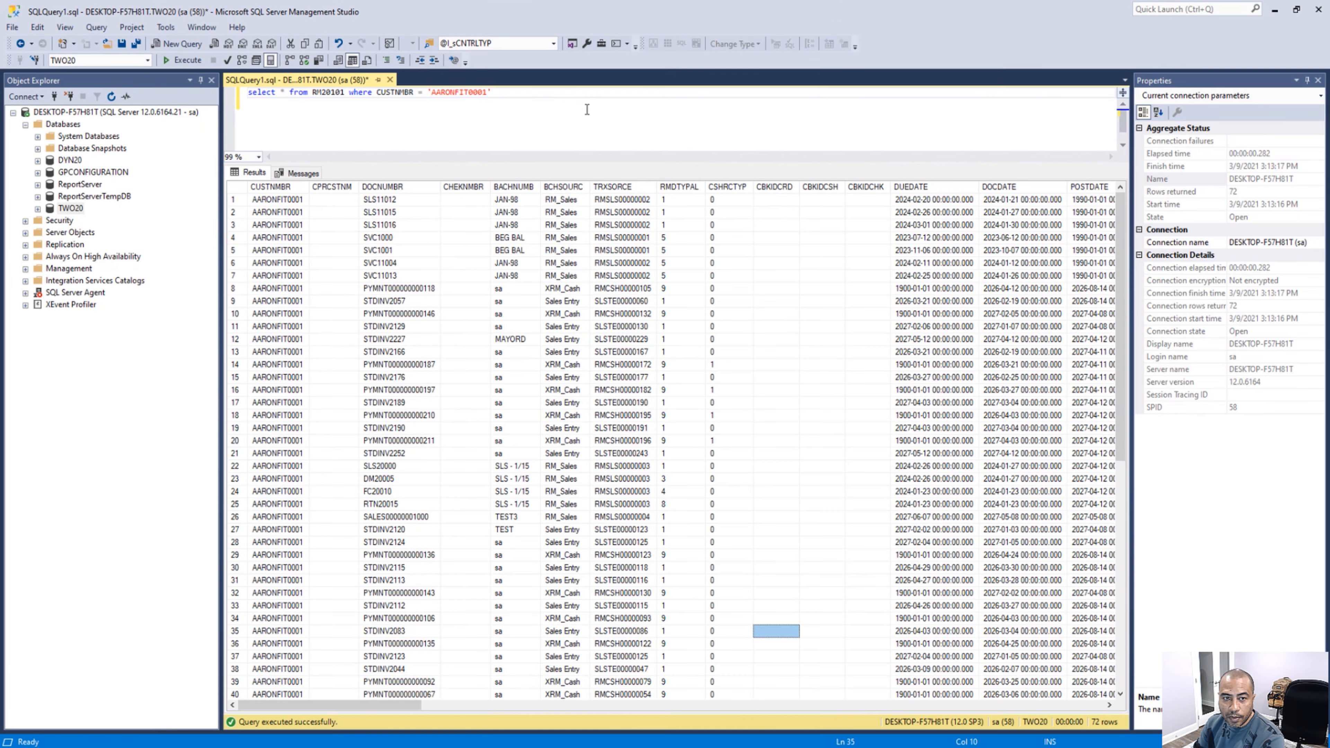
double_click(331, 93)
click(436, 93)
double_click(436, 94)
click(524, 94)
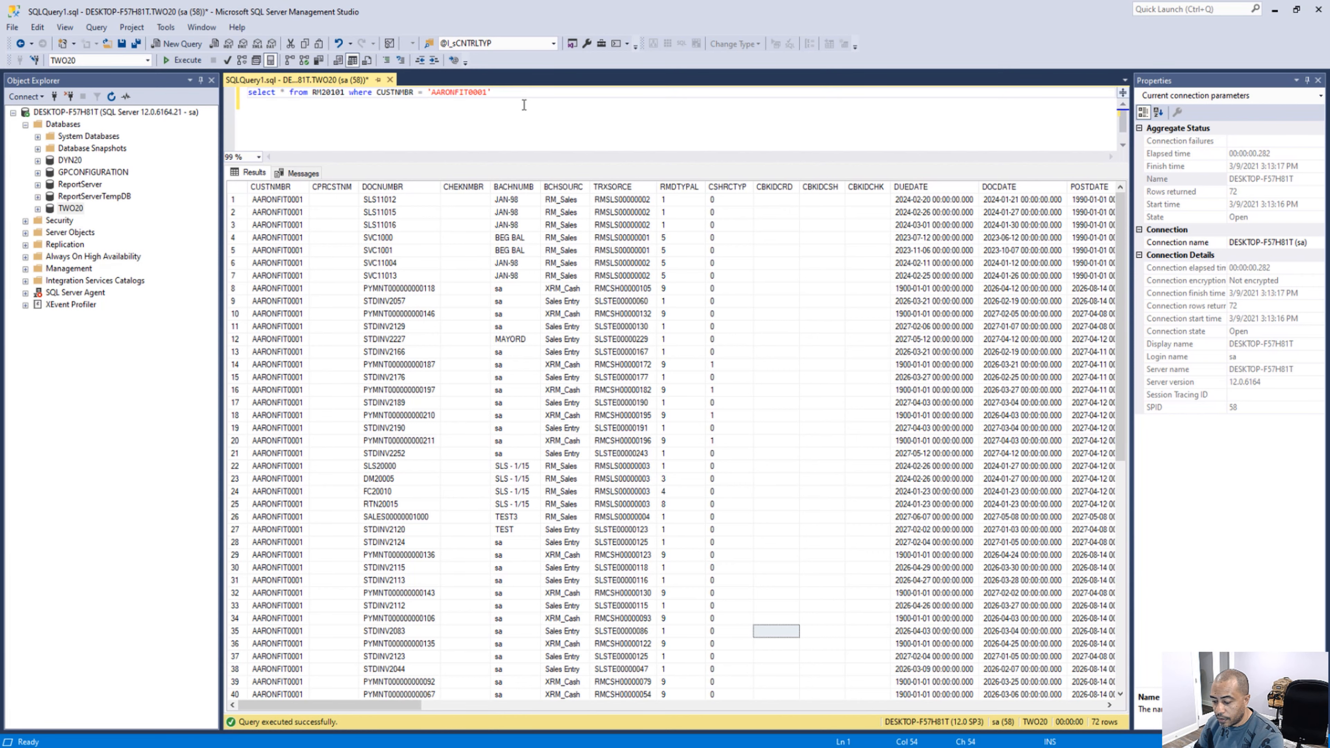
key(F5)
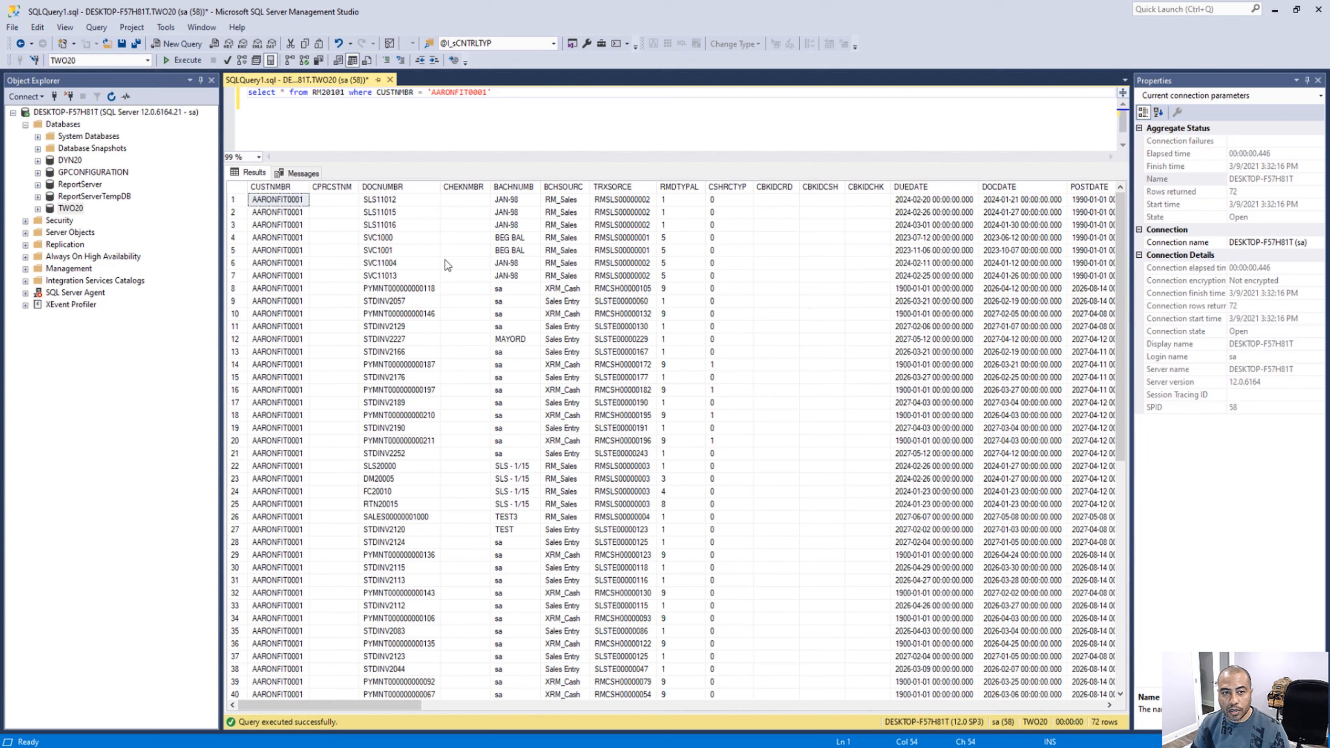
click(281, 201)
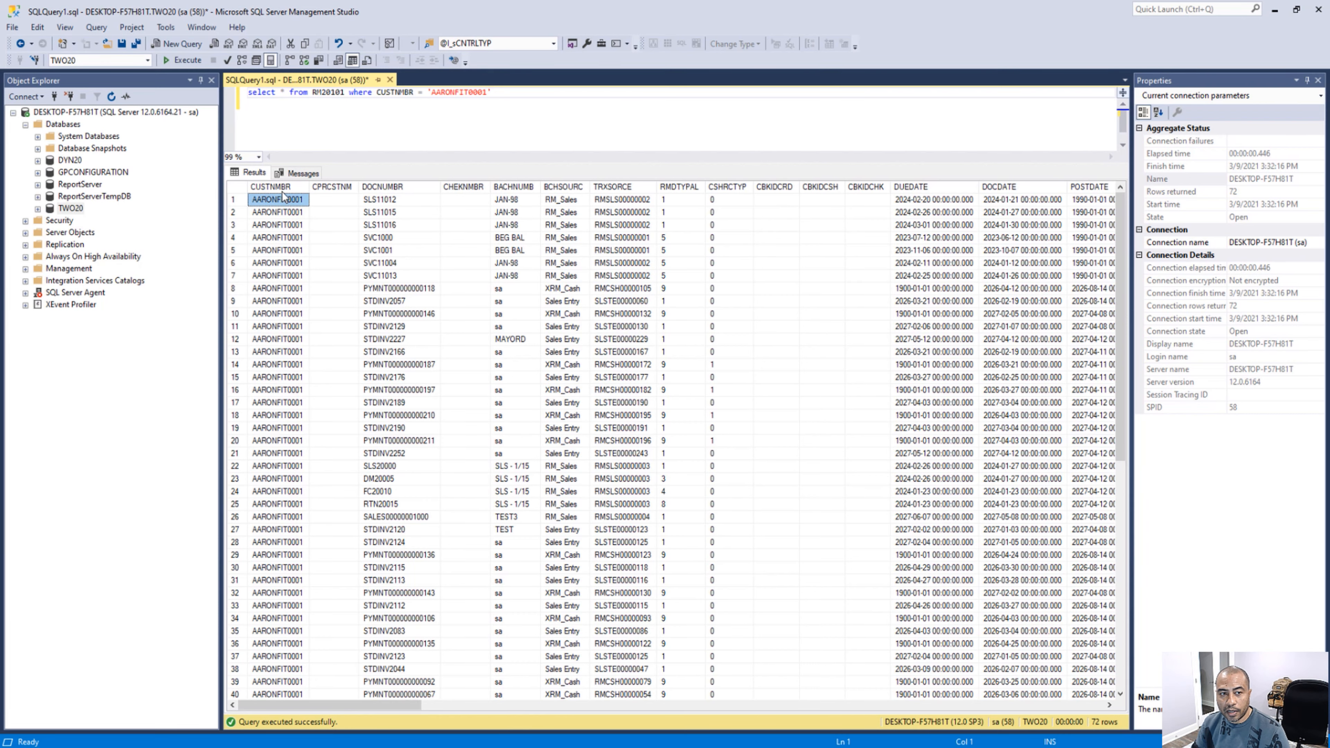
click(1274, 9)
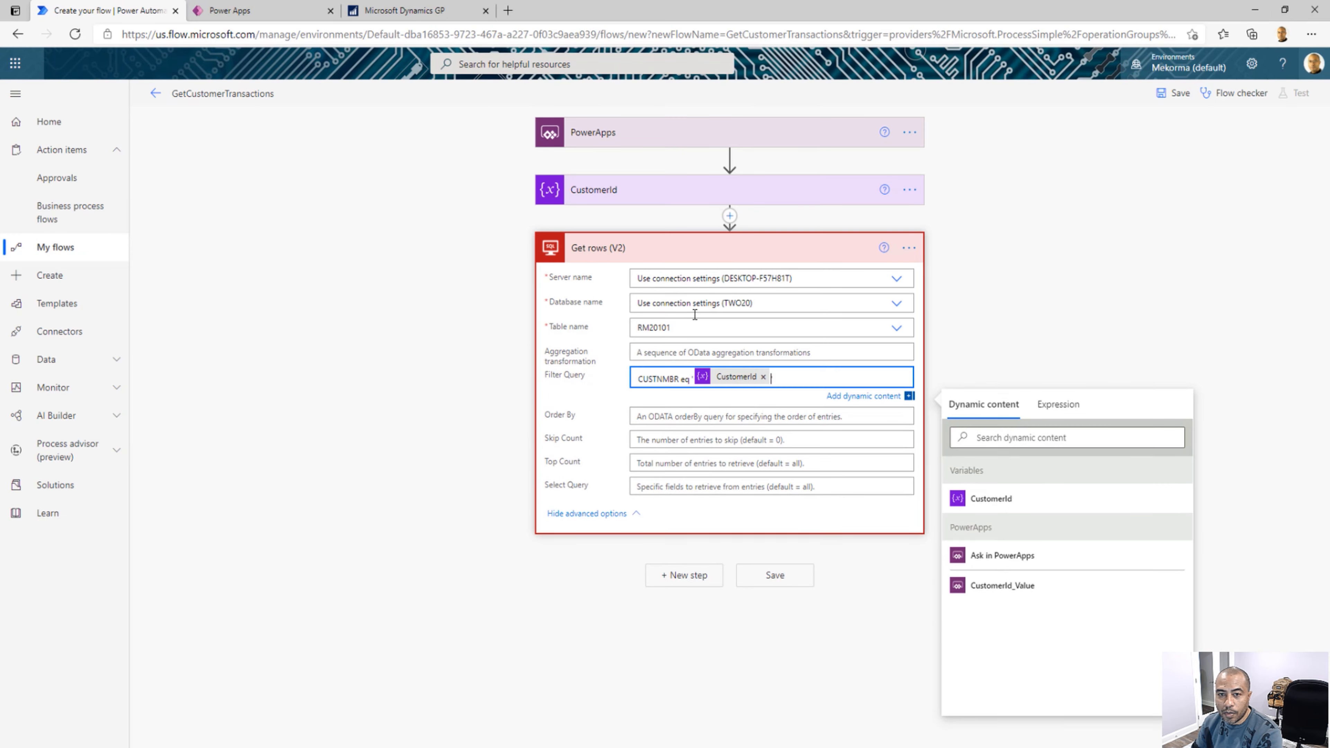
Enter CUSTNMBR, DOCNUMBR as the first fields in the Select Query of Get rows (V2)
click(694, 377)
text(')
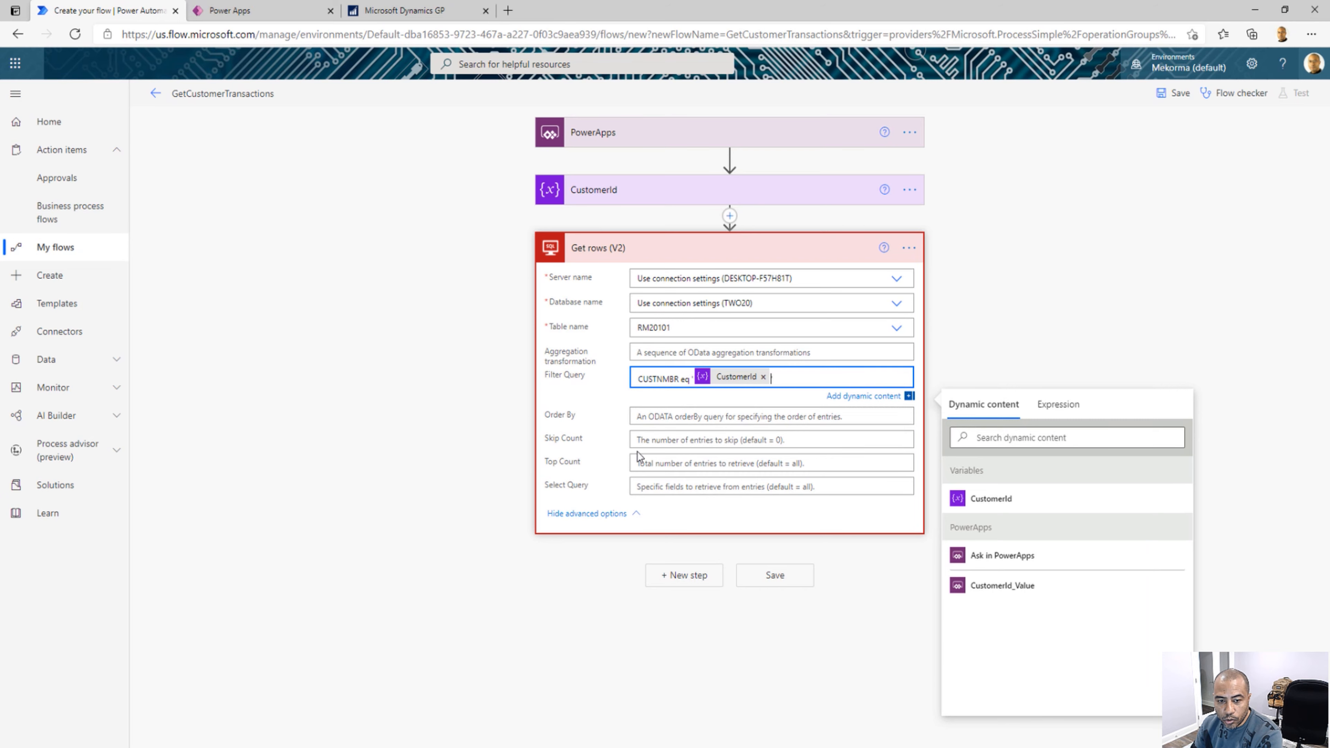
click(641, 487)
text(CUST)
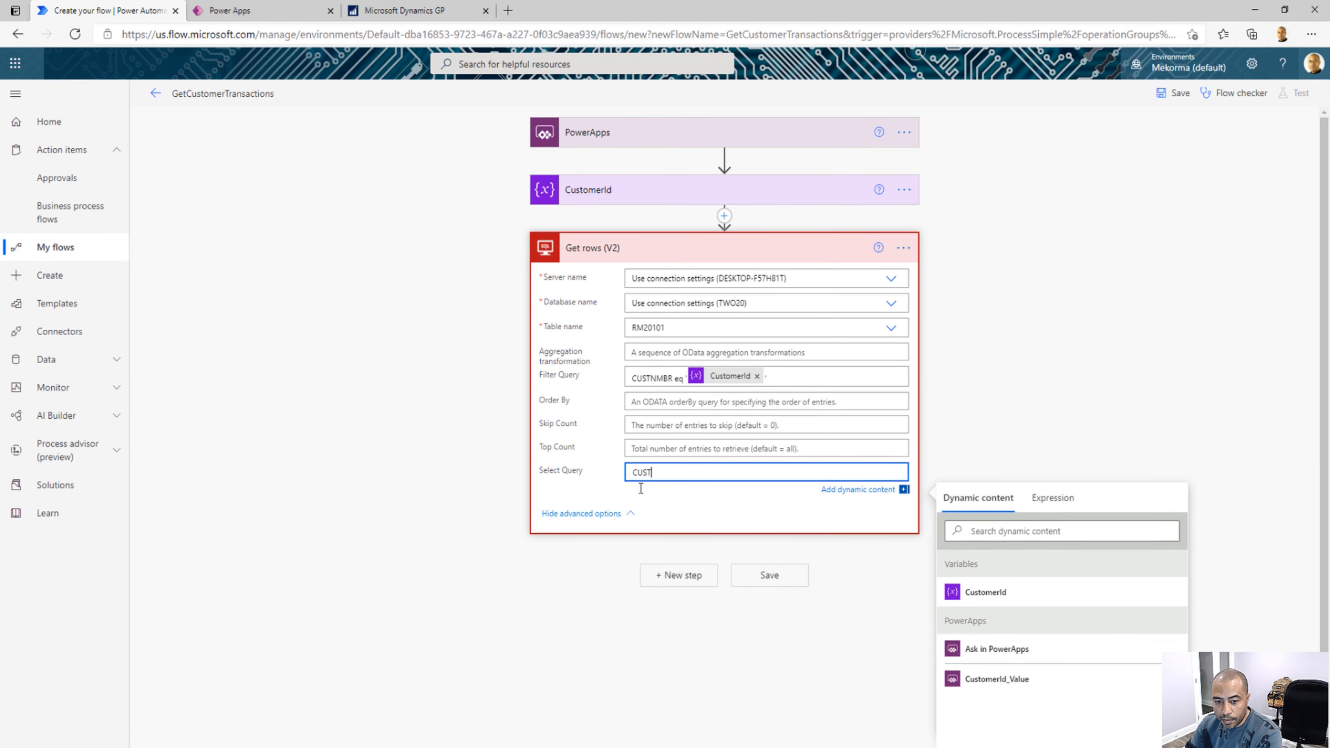
text(NMBR, DOCNU)
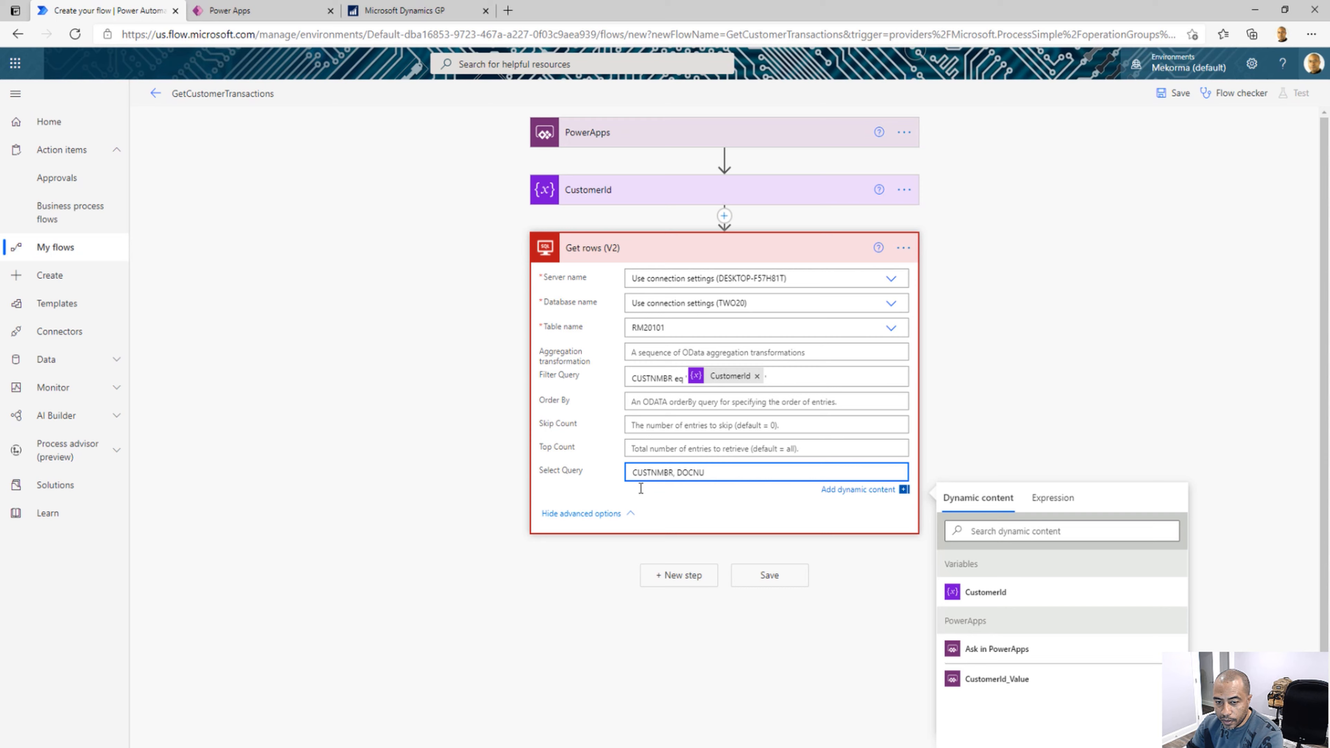
text(MBR)
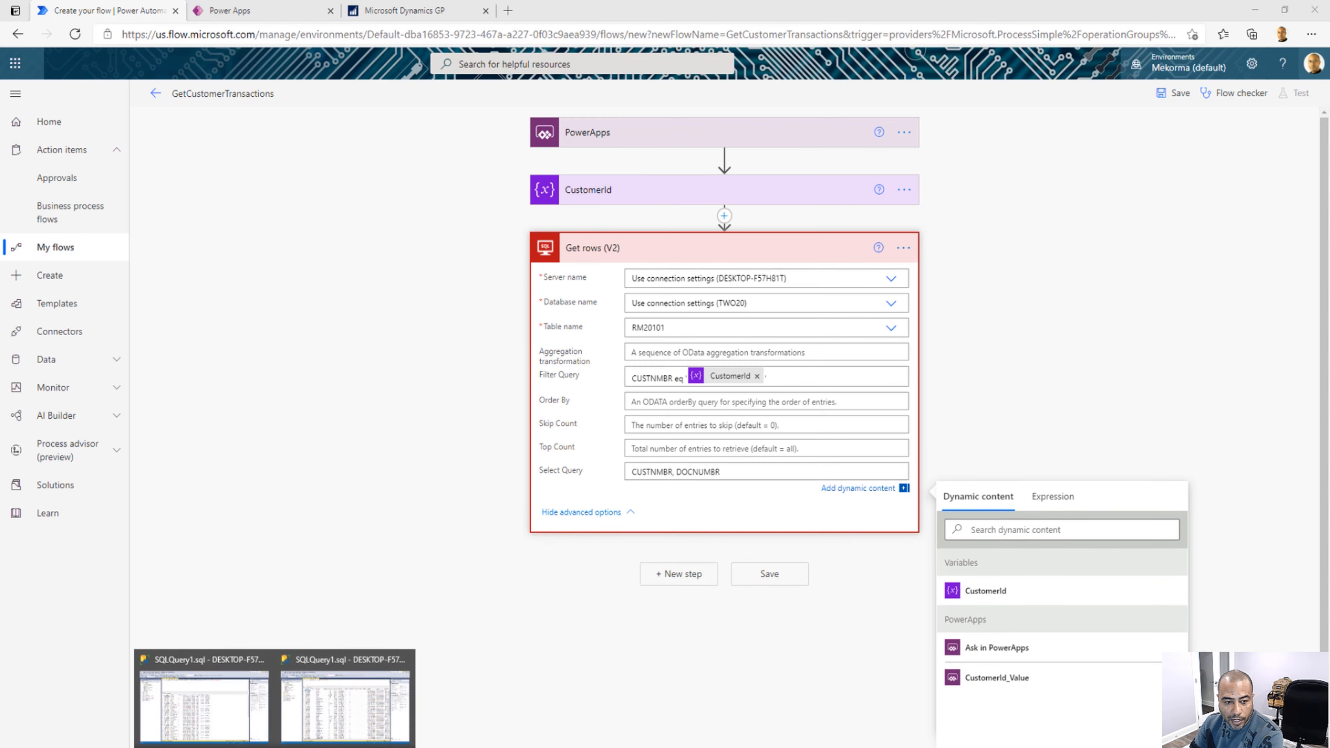
Look up the column names in the SQL Server Management Studio results and append RMDTYPAL and DOCDATE to the flow's Select Query
click(313, 711)
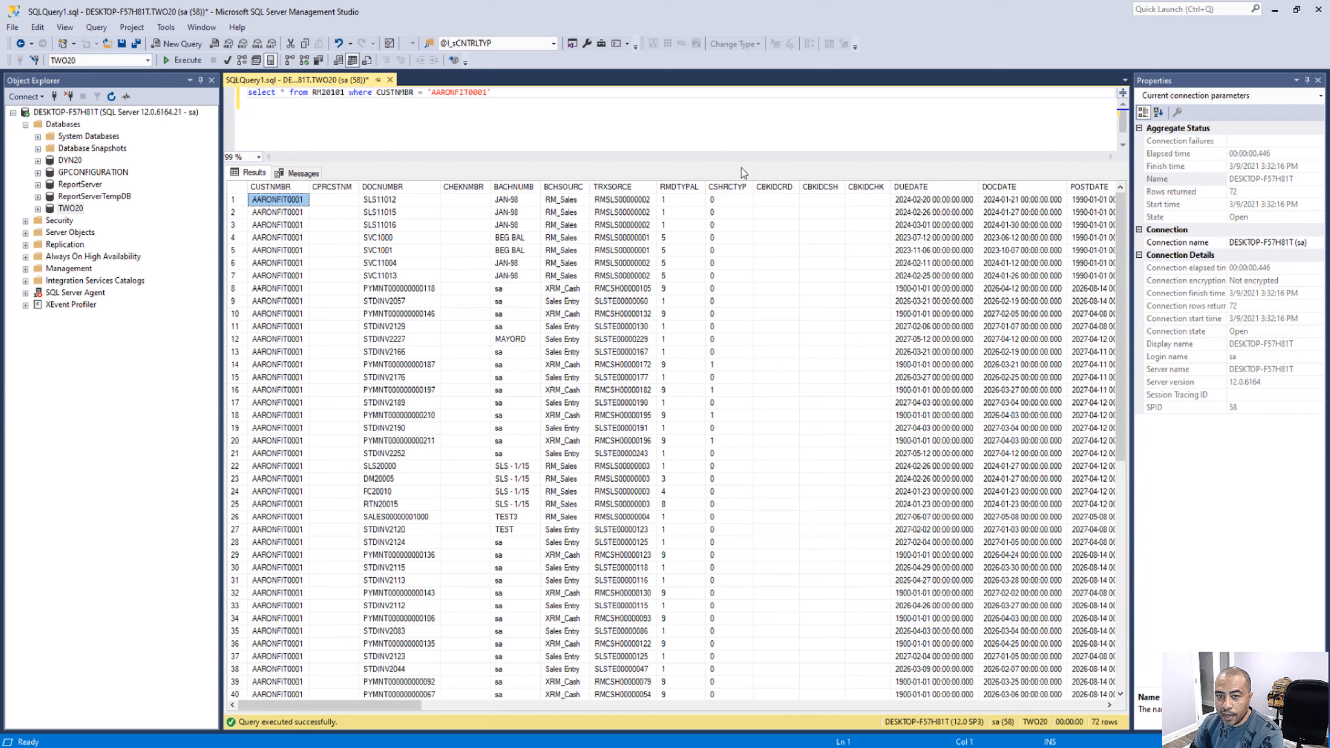
click(1276, 11)
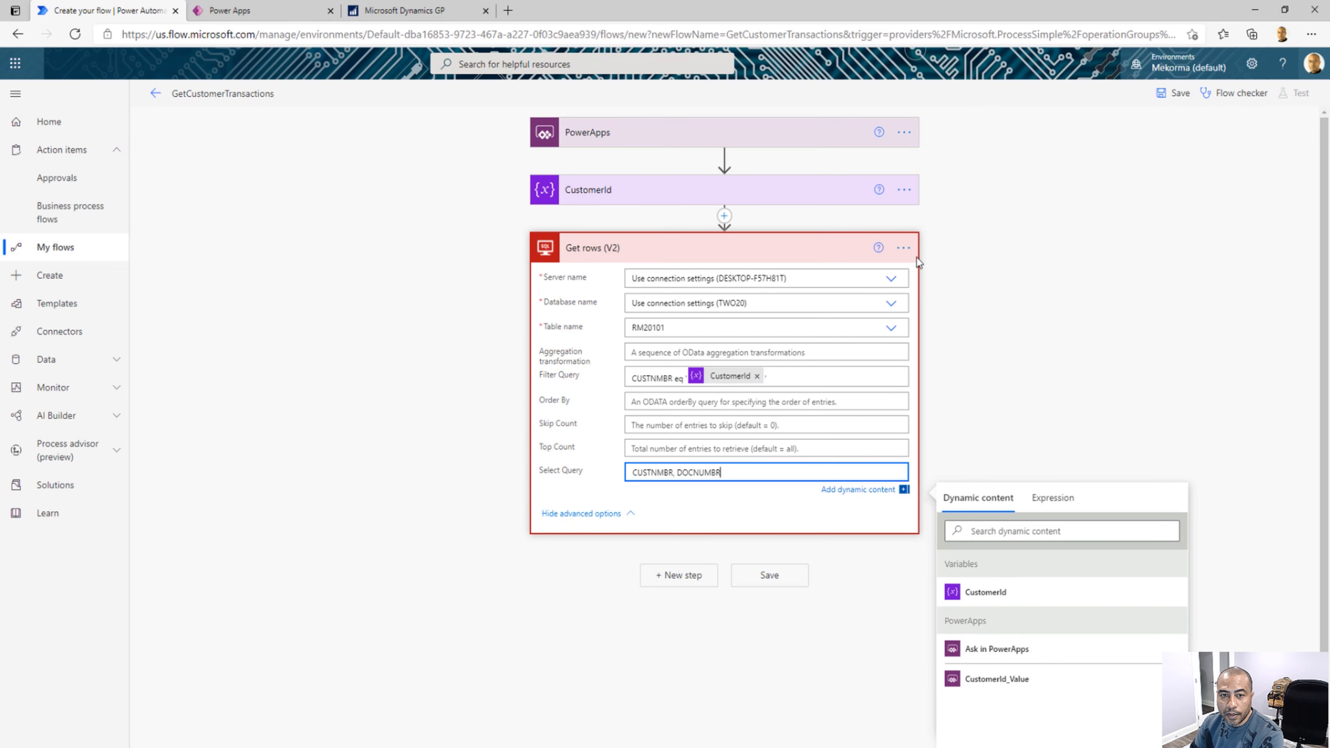
text(, RMD)
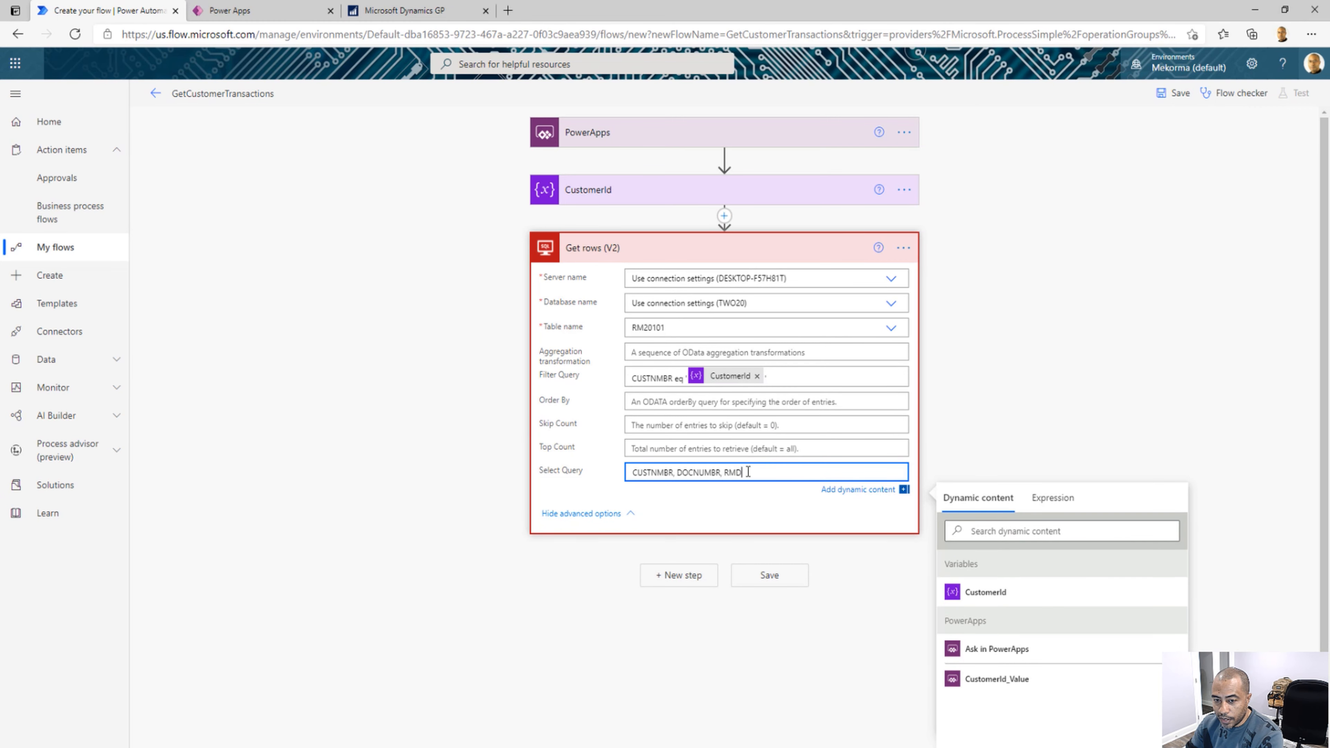
text(TYPAL,)
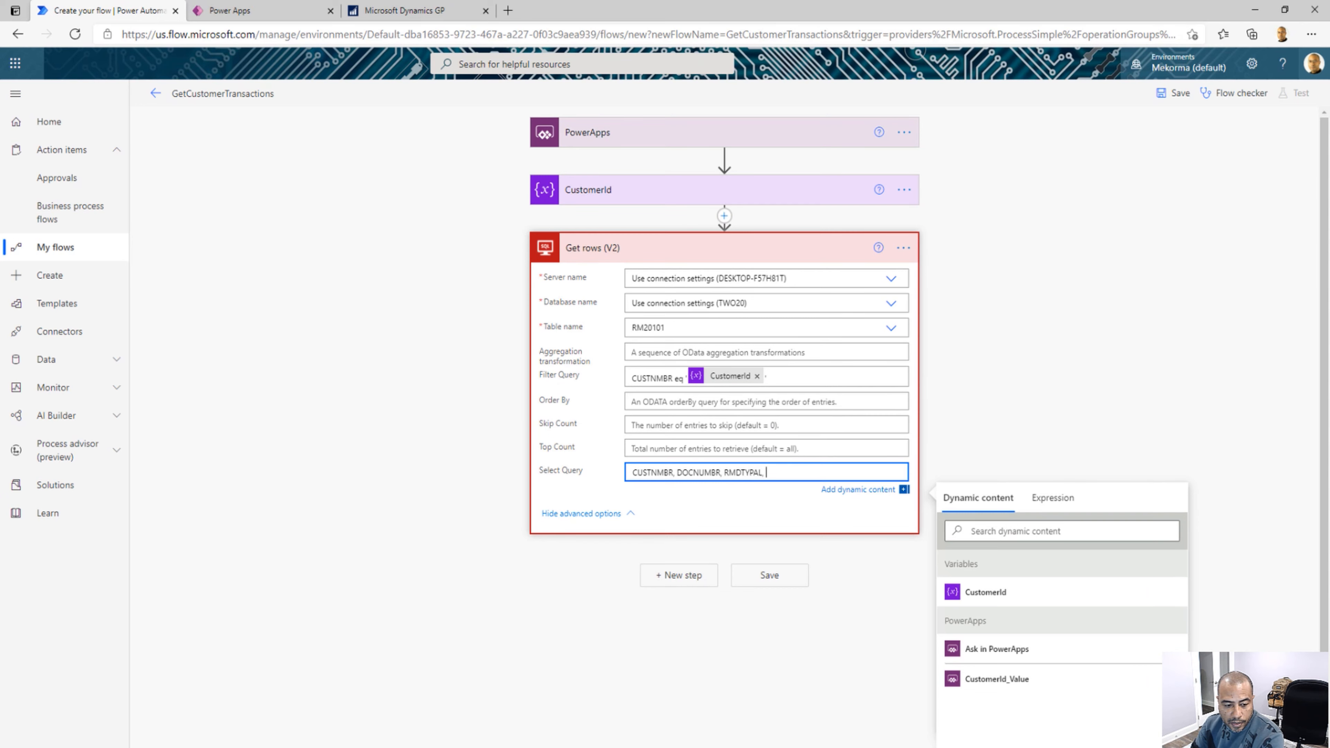
click(274, 747)
click(323, 733)
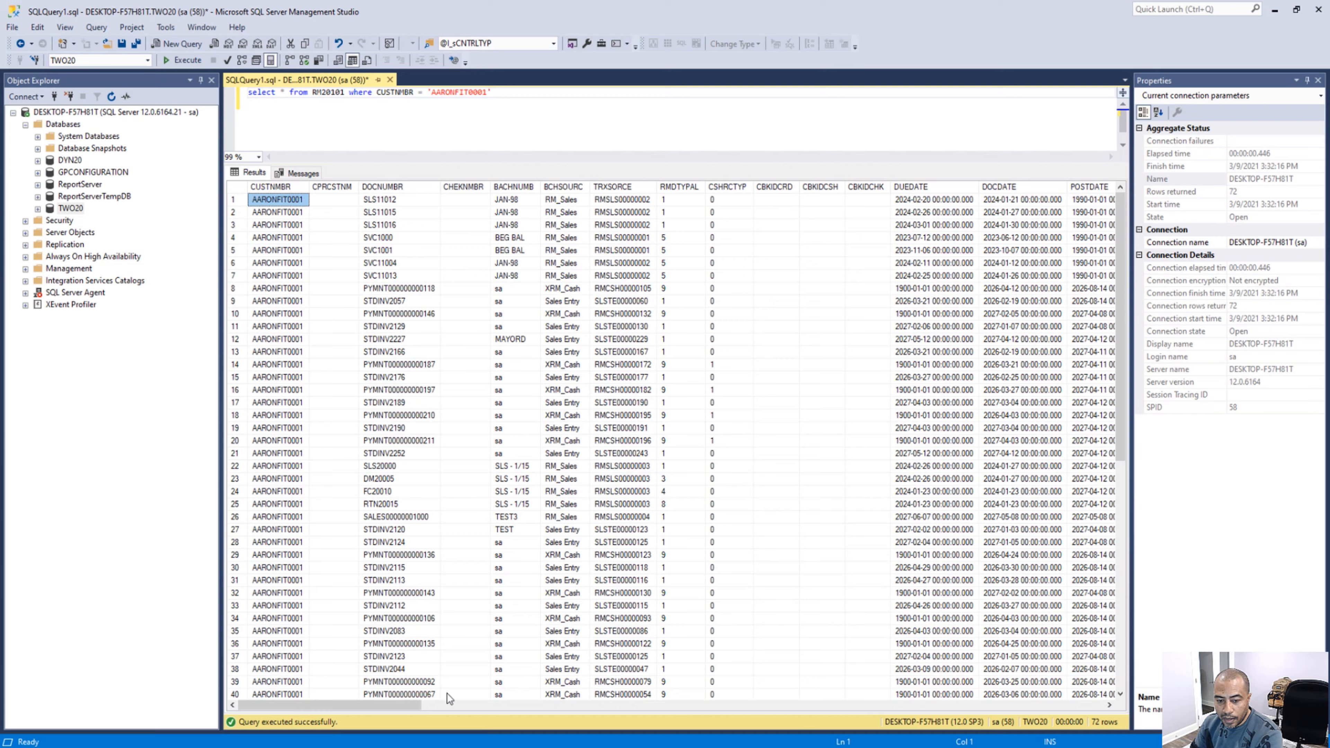
drag(348, 705, 478, 705)
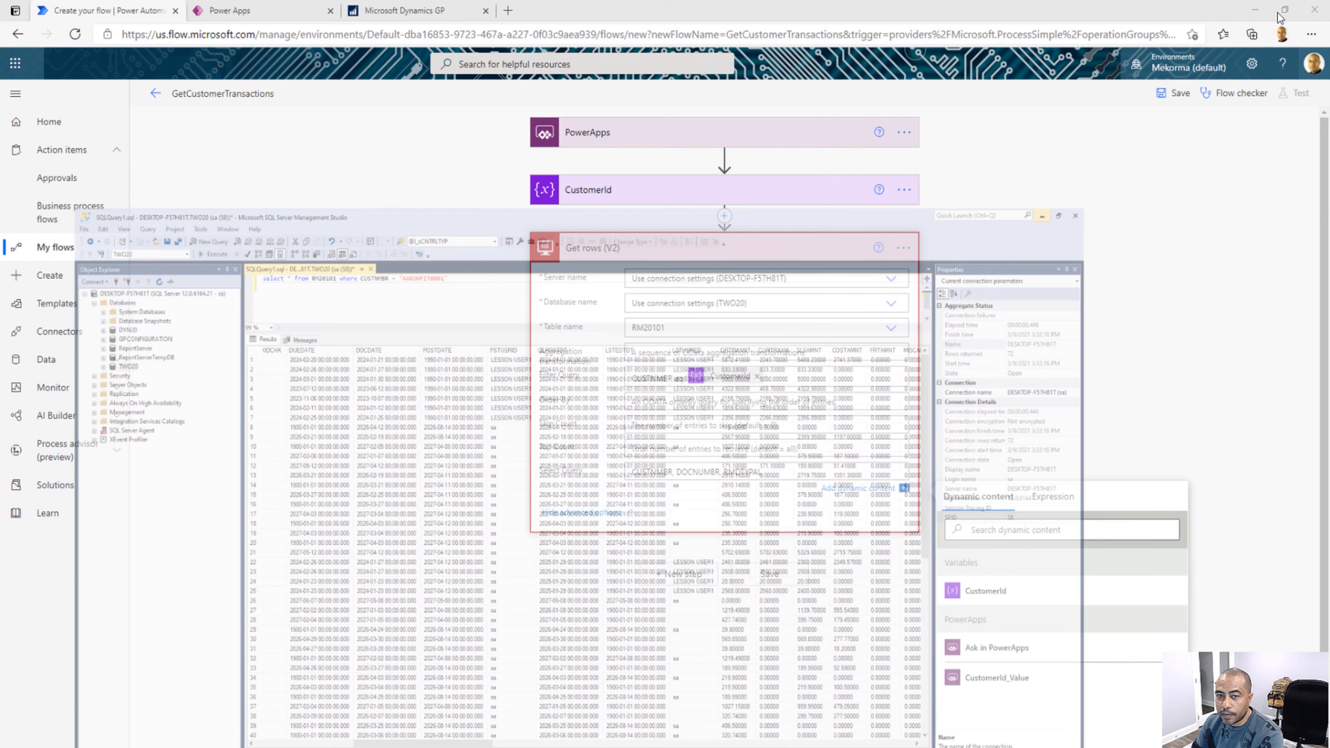
text(D)
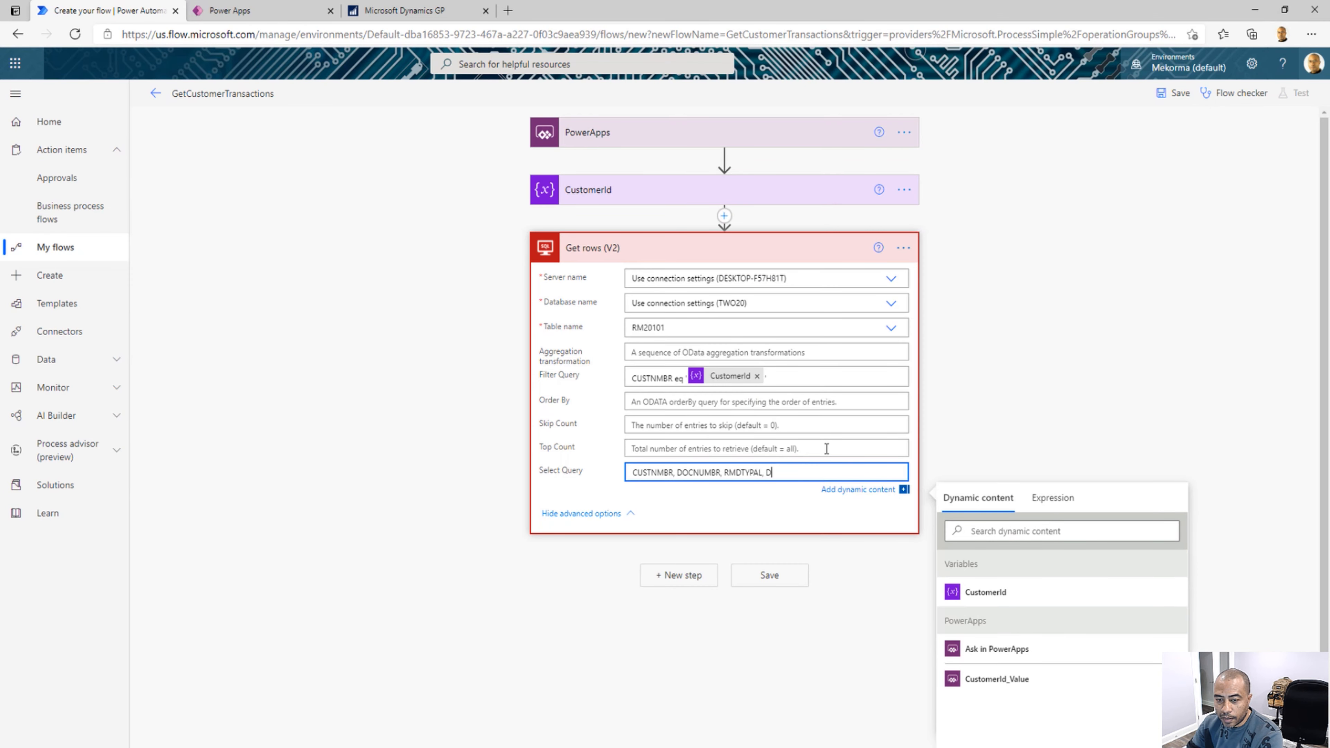
text(OCDATE,)
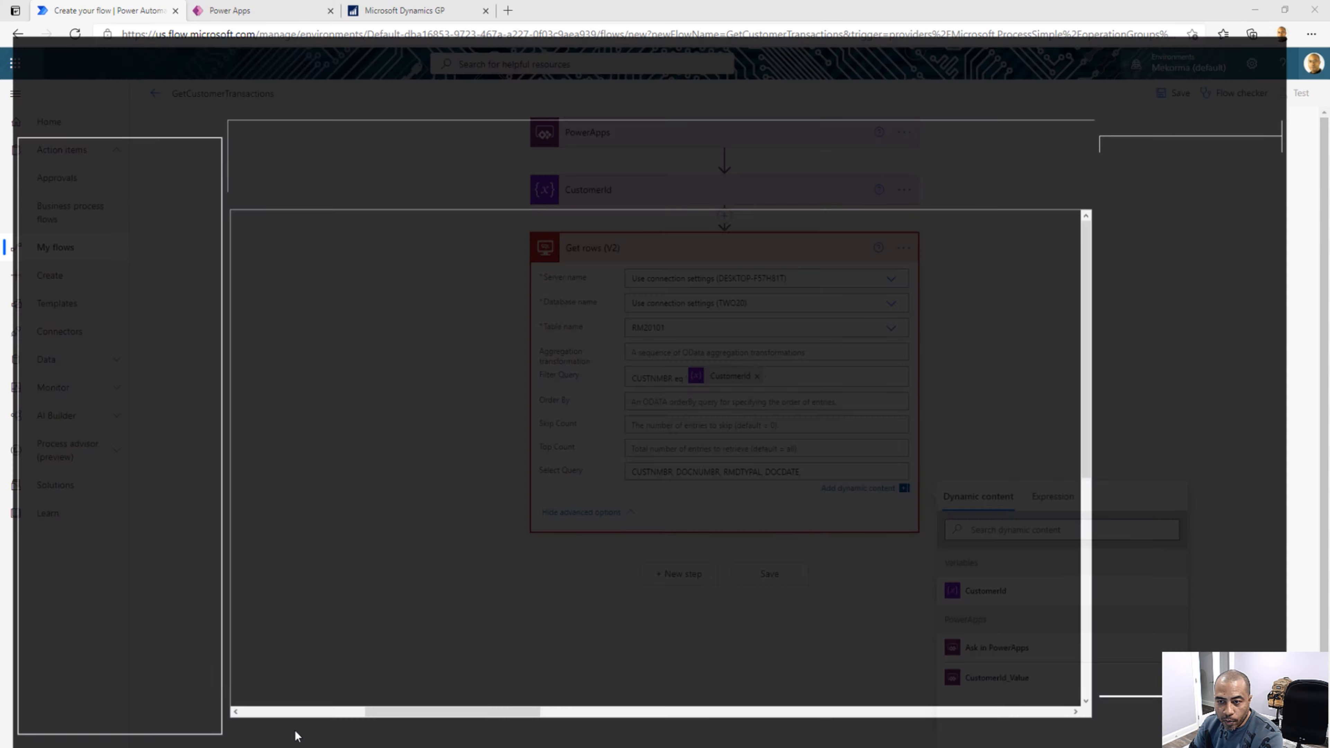
Check the amount columns in the SQL Server Management Studio results and append ORTRXAMT and CURTRXAM to the flow's Select Query
click(296, 734)
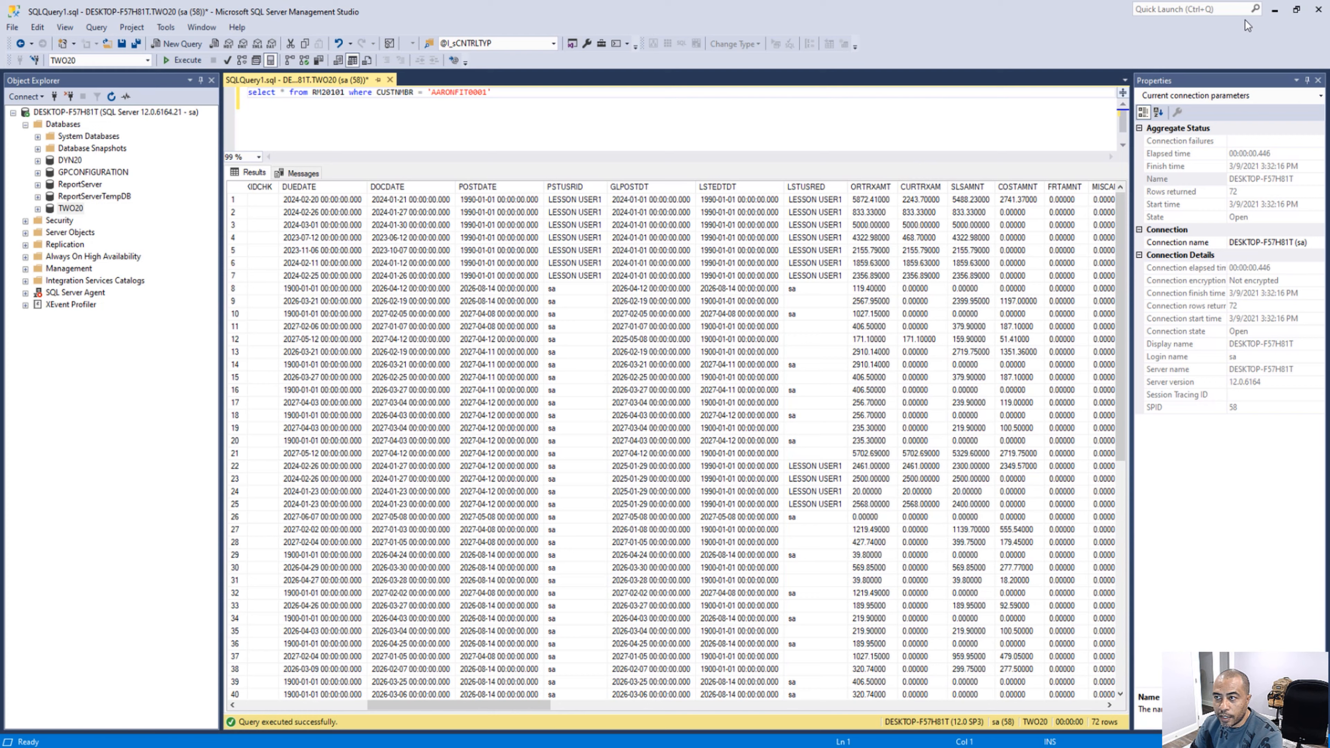
click(1275, 9)
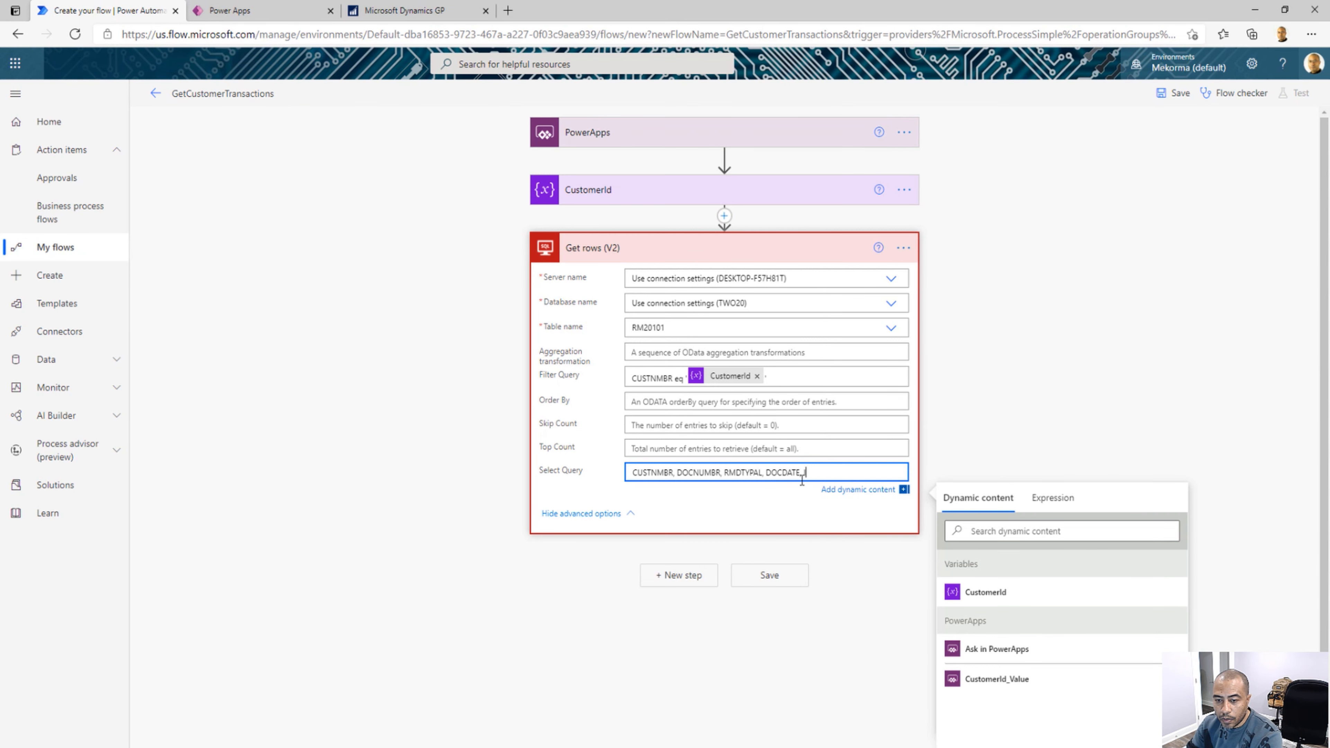
text(ORTRXAMT,)
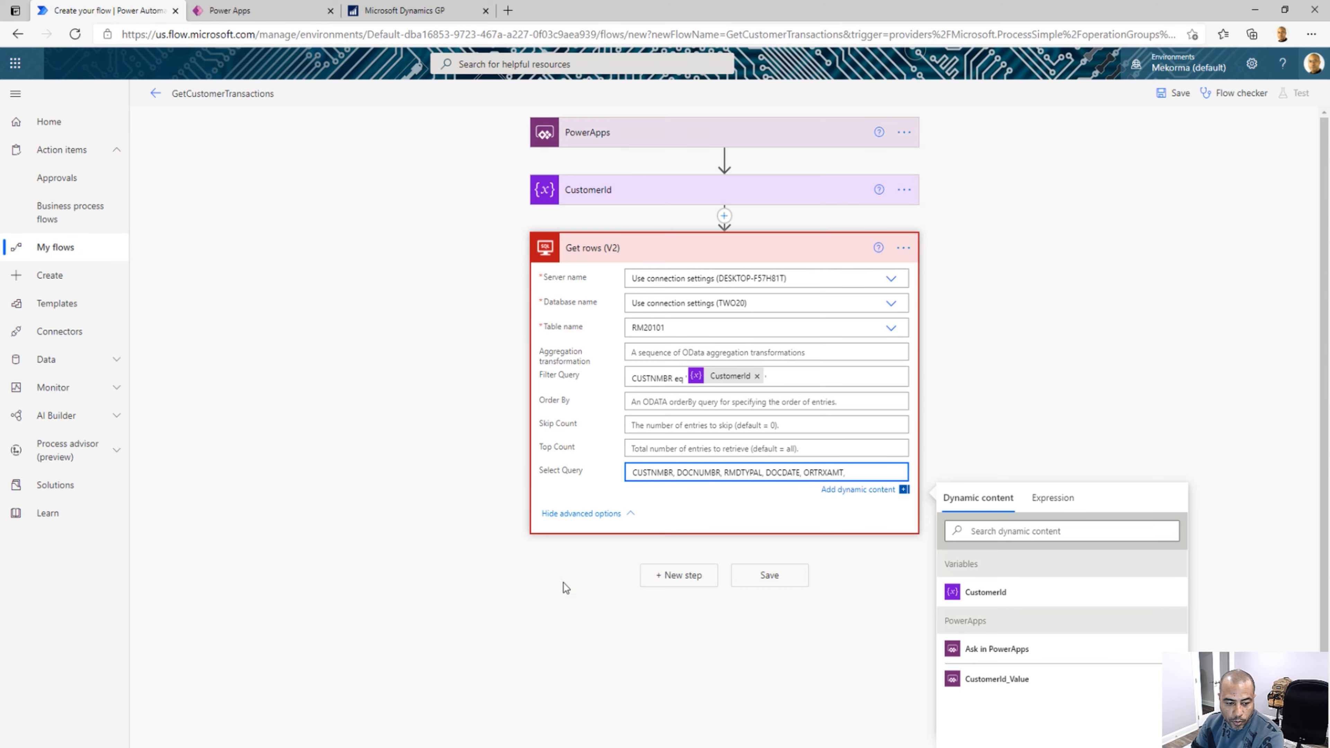
click(303, 743)
click(324, 720)
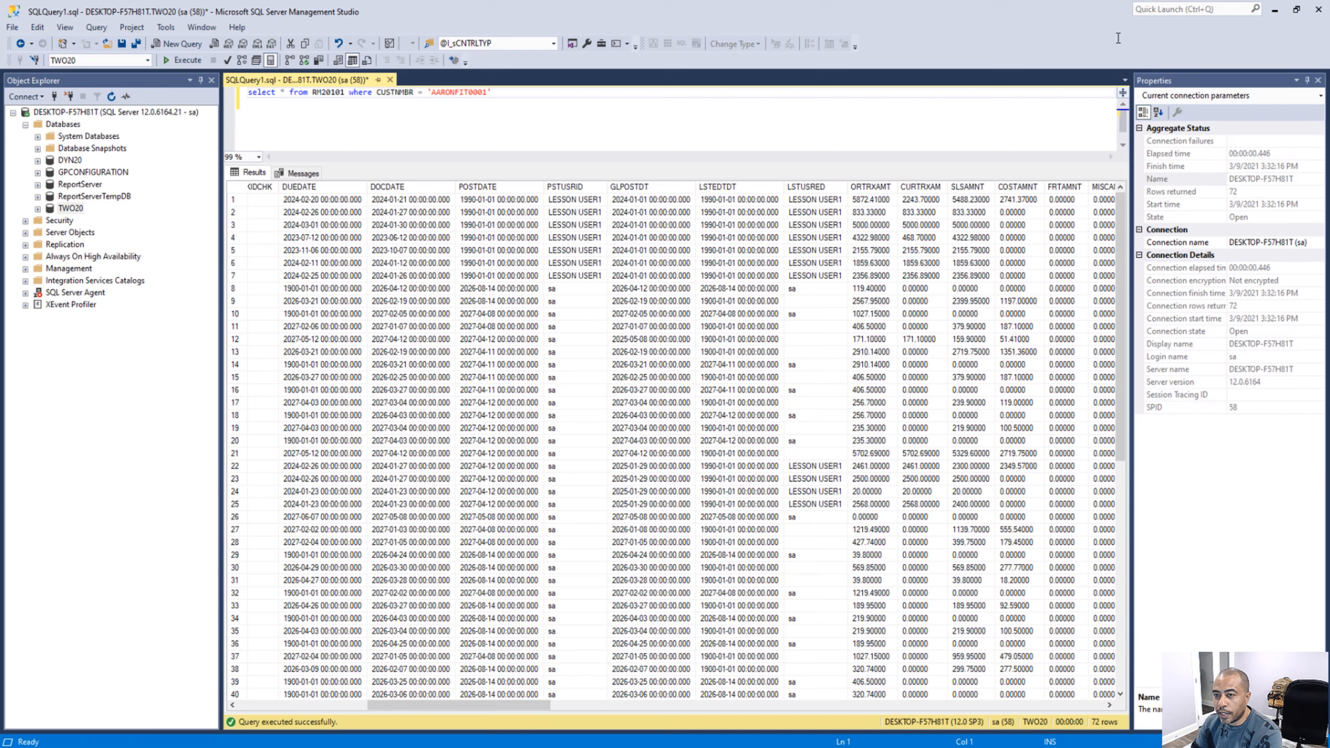
click(1275, 9)
text(C)
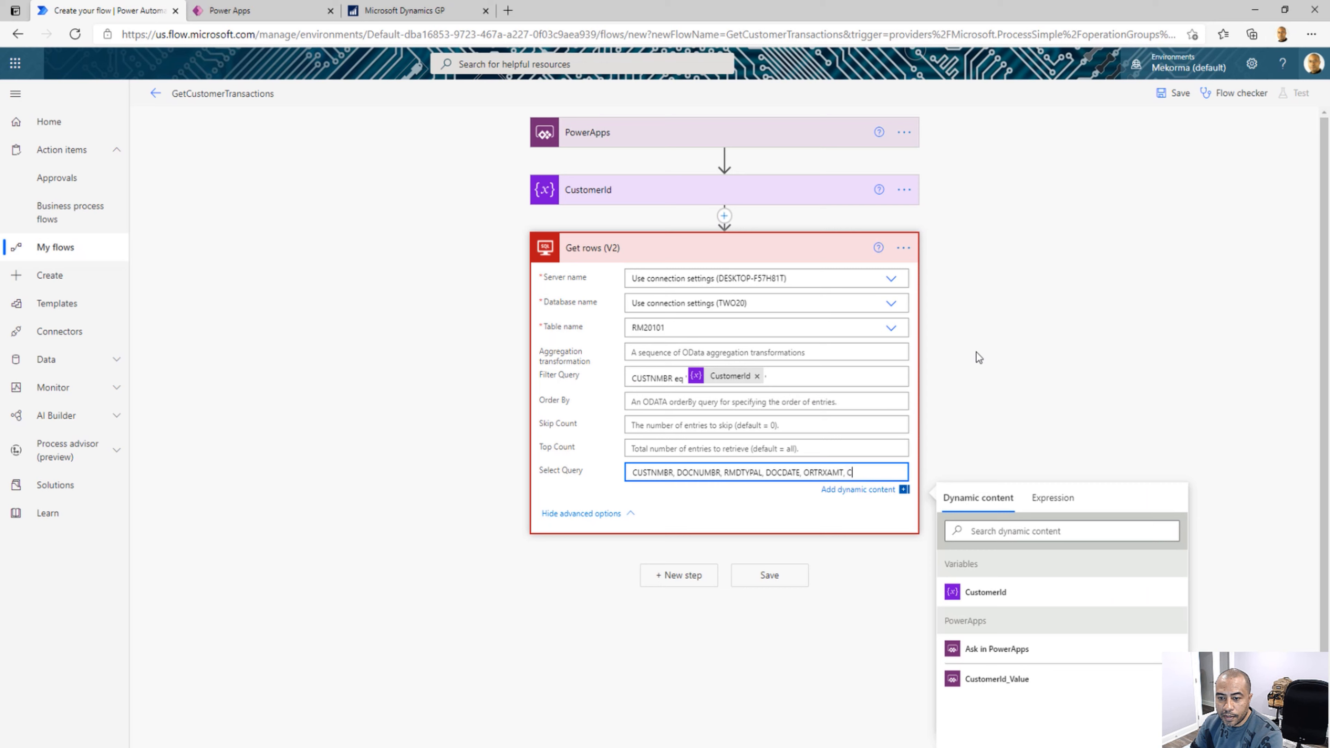
text(URTRXAM)
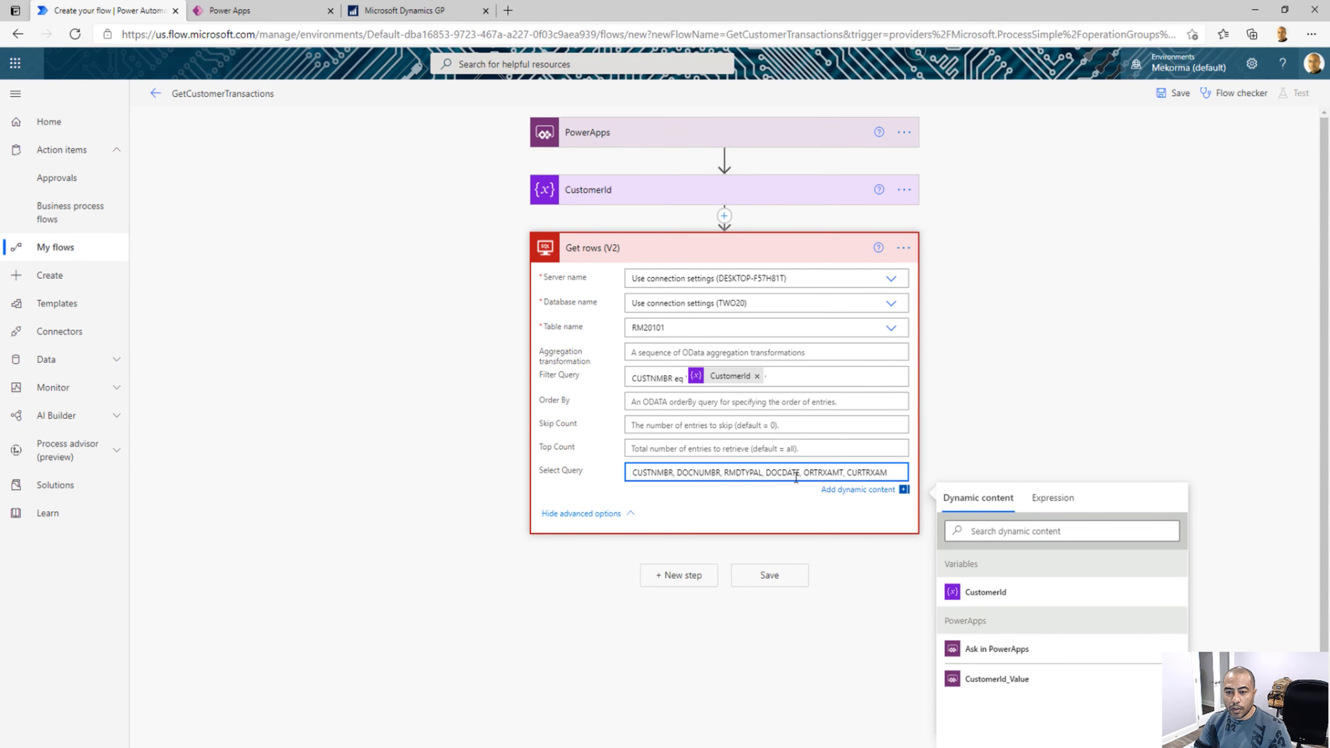
click(787, 507)
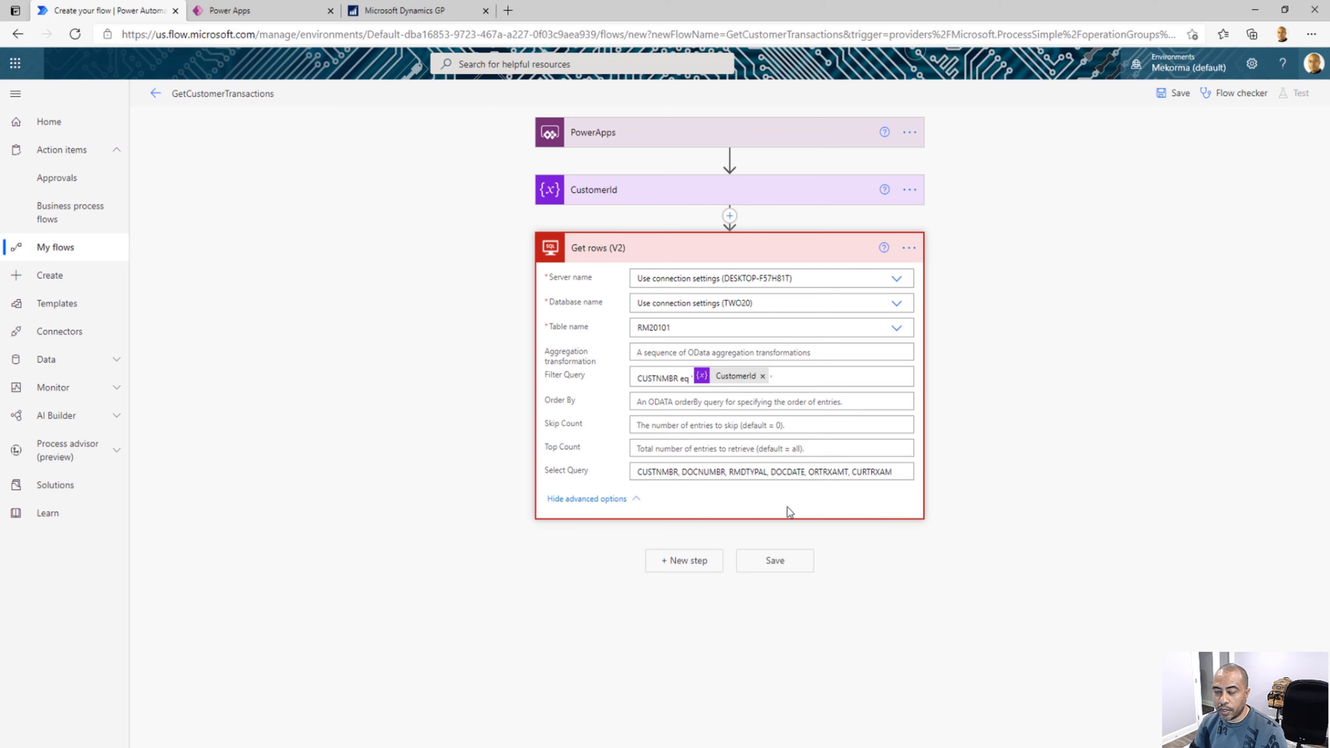
Save the flow and start a manual test, continuing with the SQL Server connection
click(1178, 102)
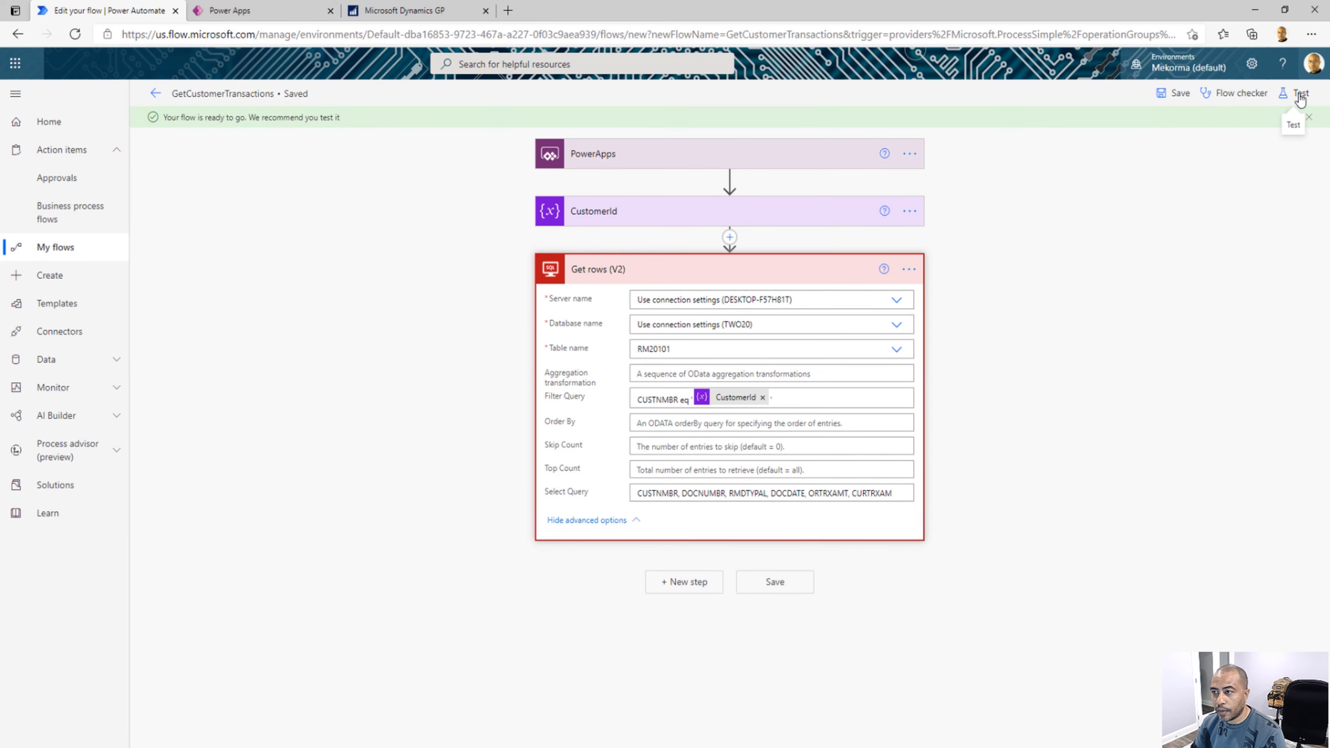
click(1300, 96)
click(1126, 127)
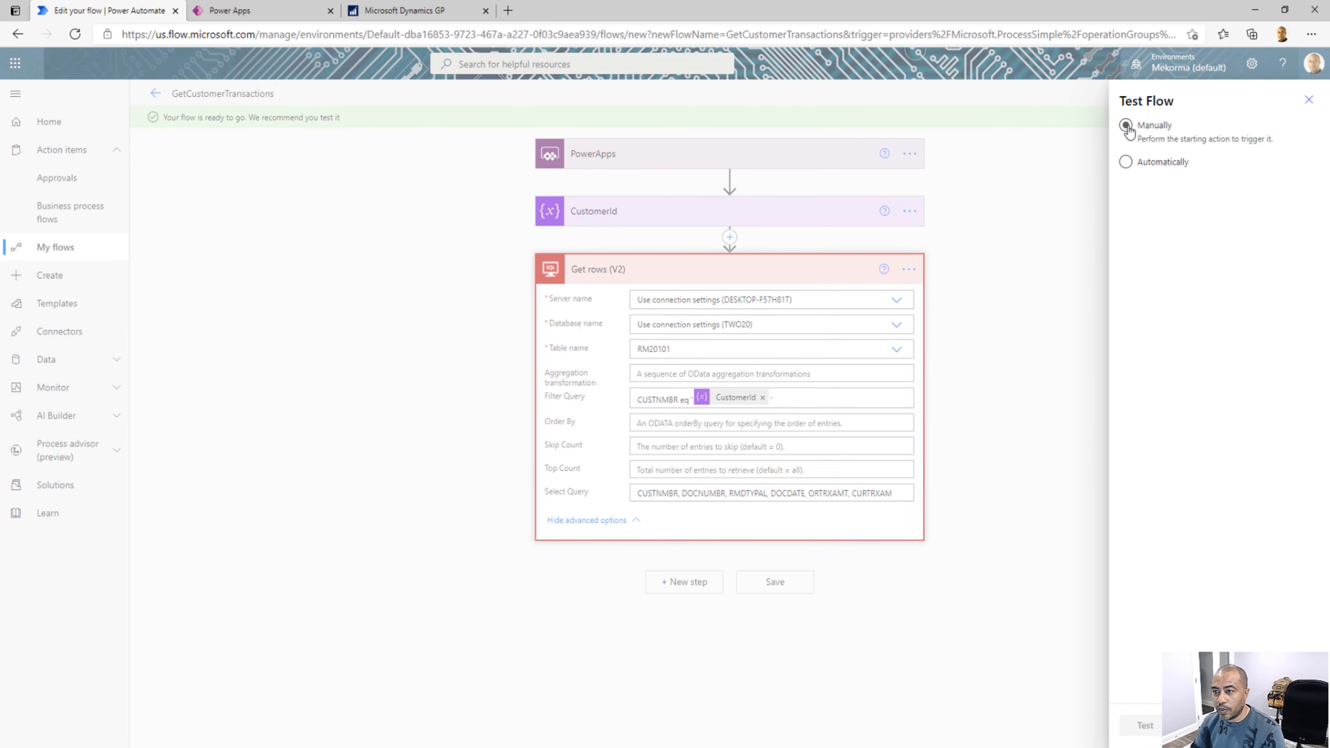
click(1144, 728)
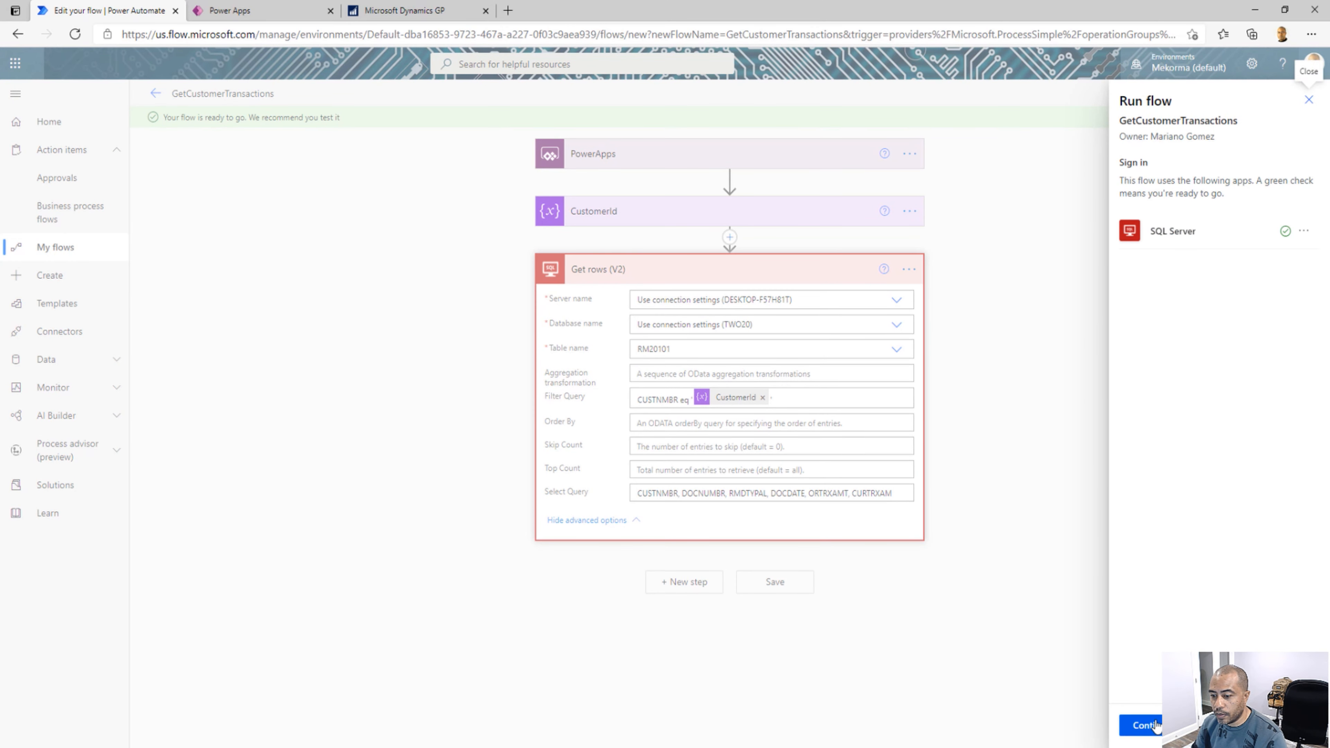
click(1156, 727)
Enter the customer's ID as the CustomerId_Value and run the flow
text(AARONFIT0001)
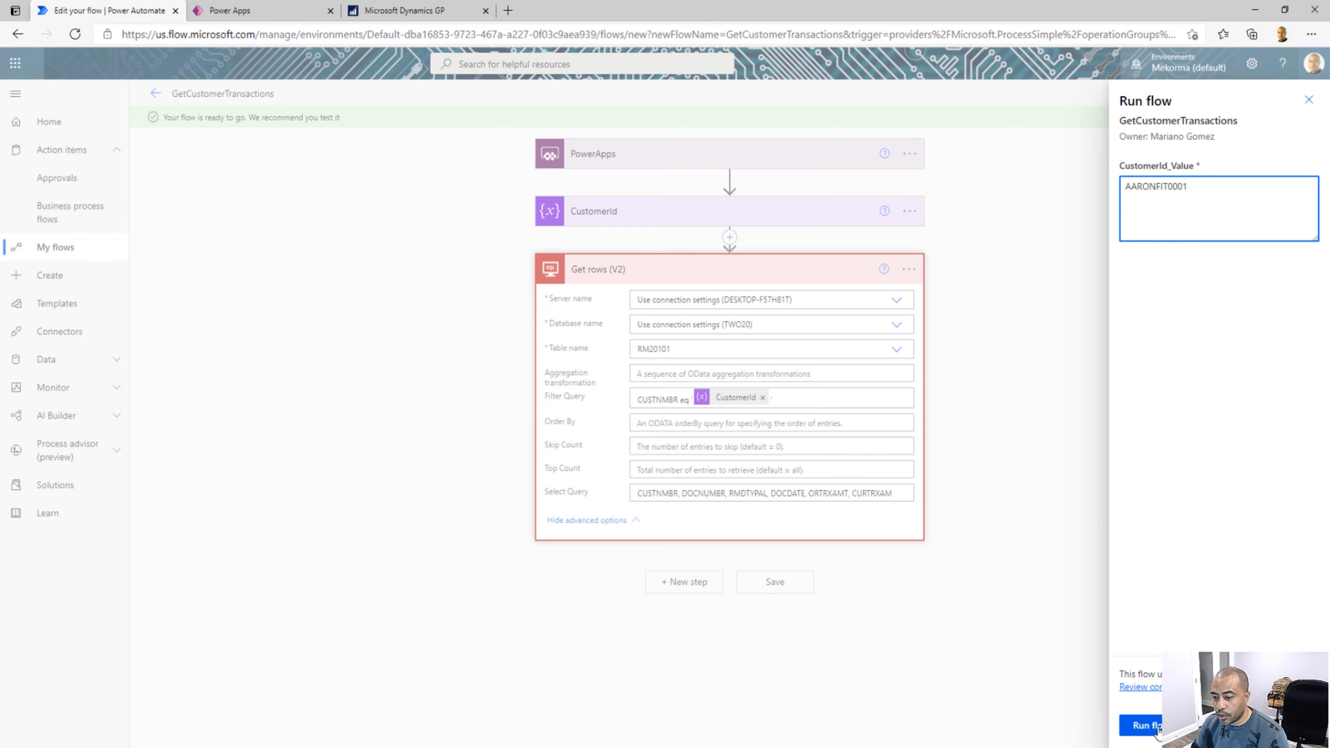
click(1144, 726)
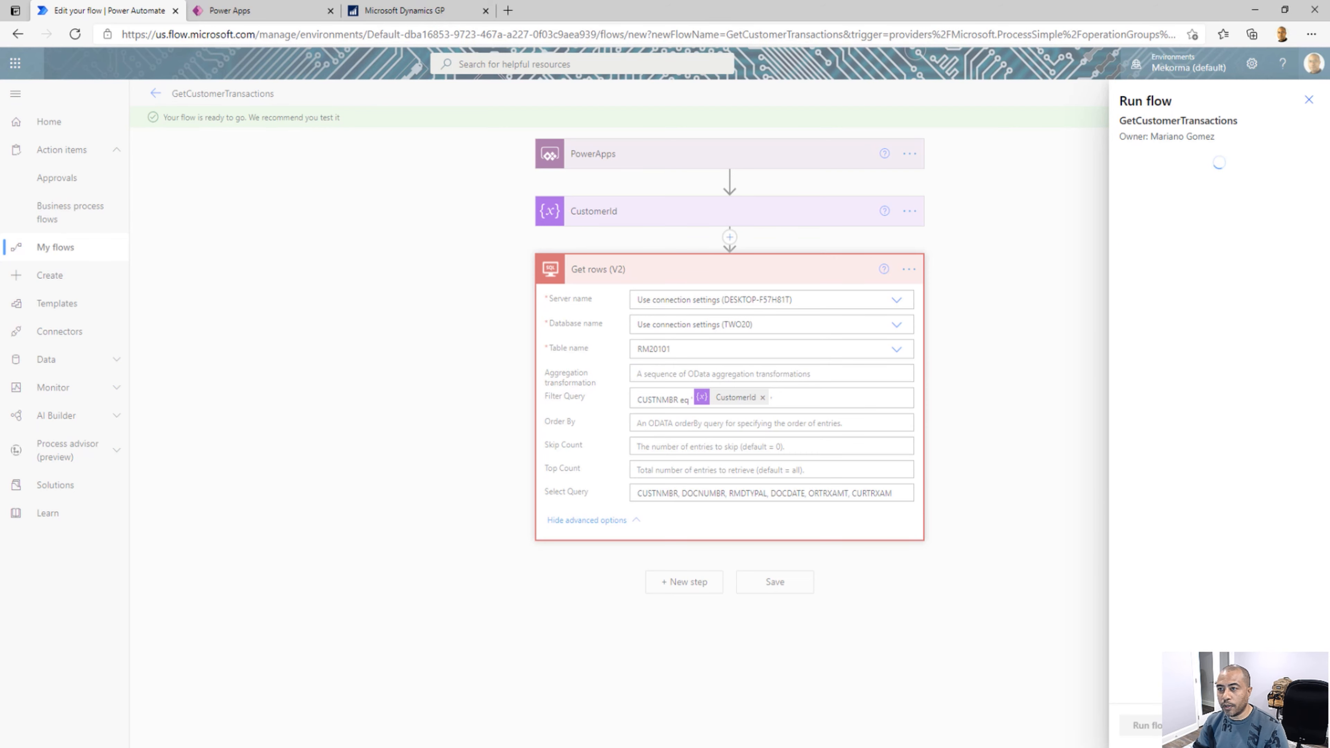
click(1143, 725)
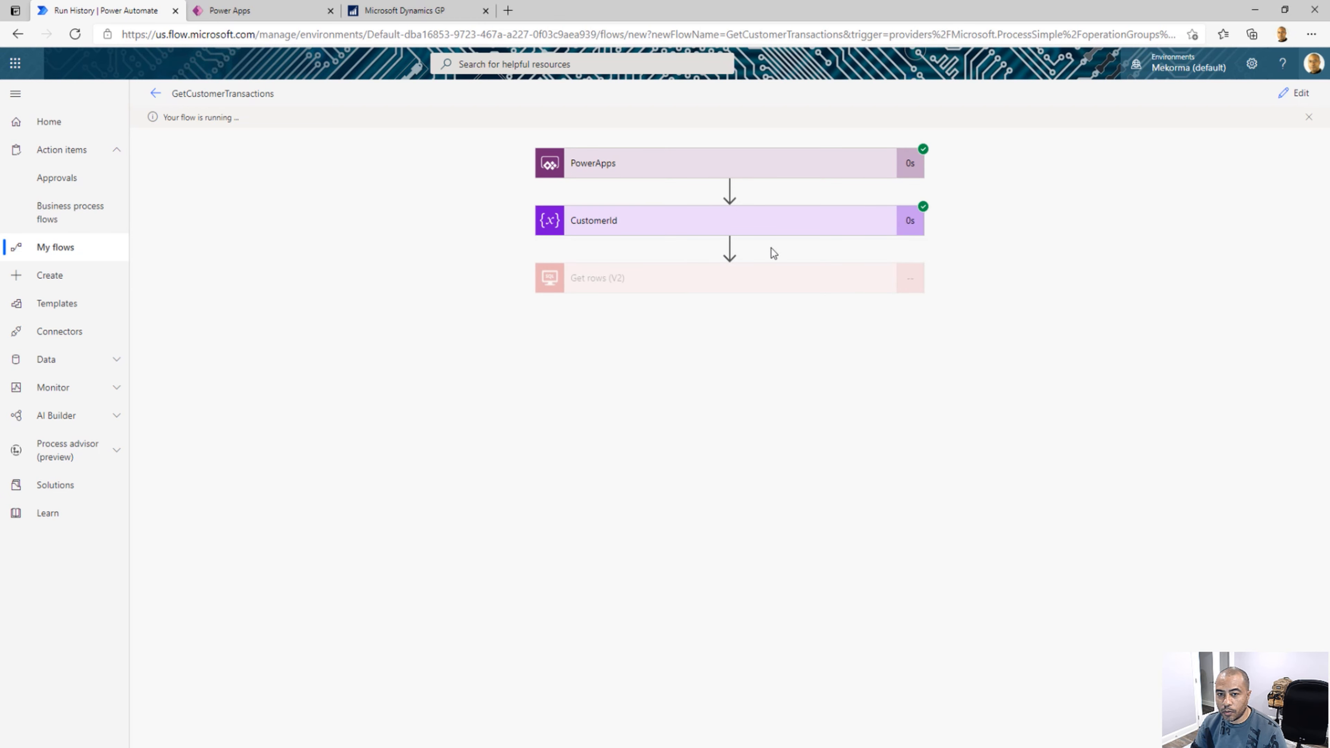
Open the outputs of Get rows (V2) from the test run, examine the value array in the JSON, and return to editing the flow
click(726, 287)
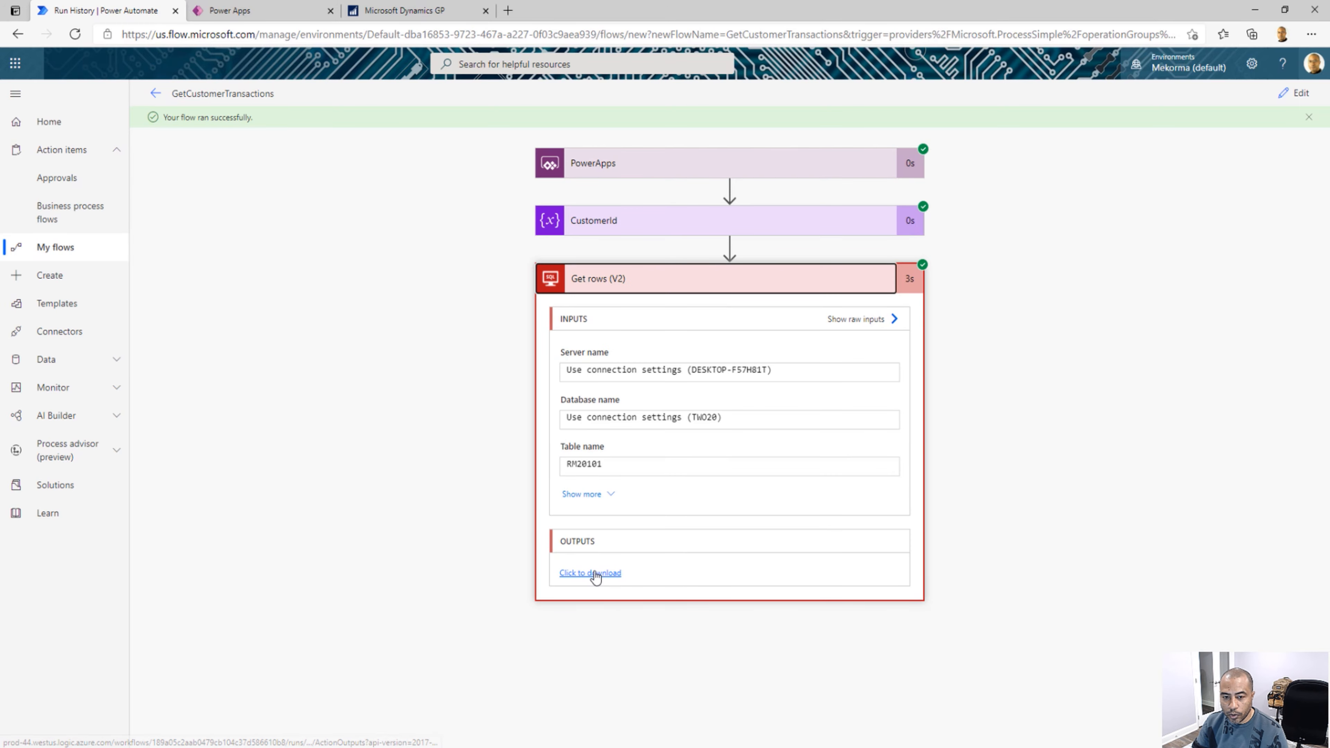
click(595, 574)
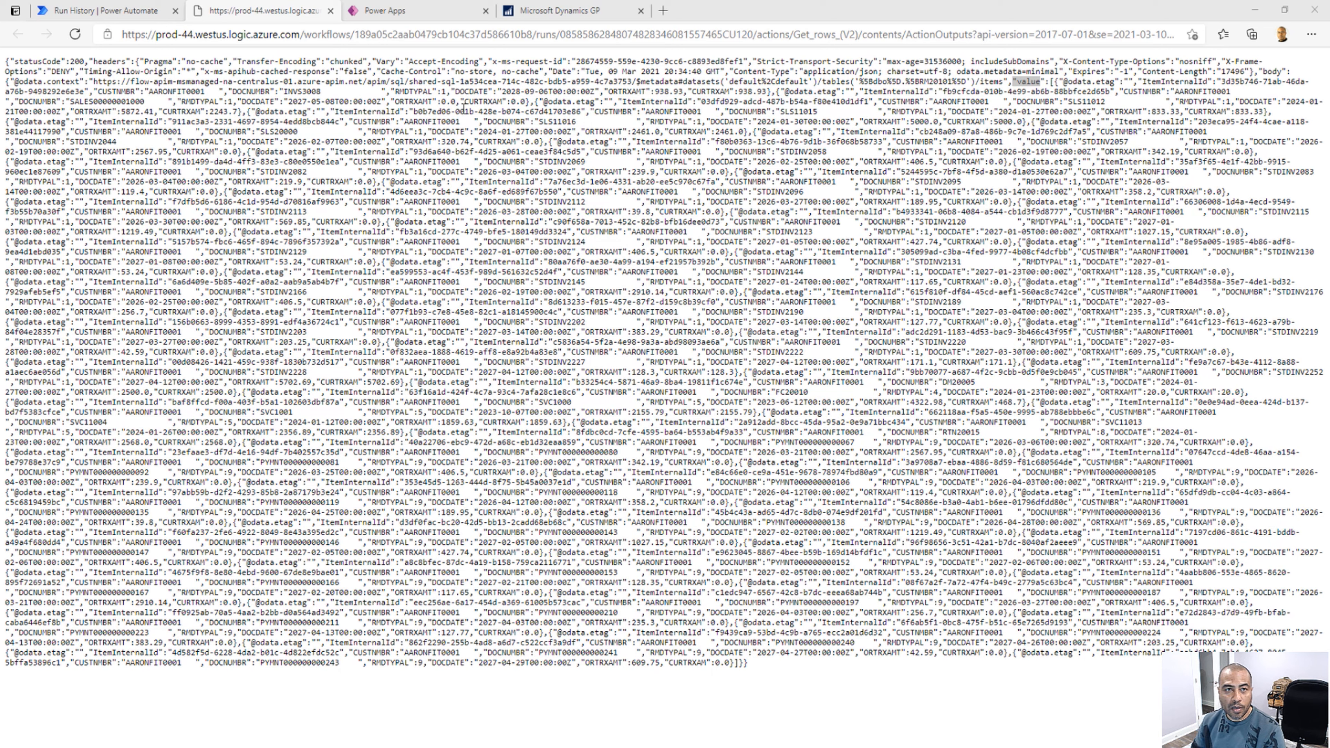
click(424, 20)
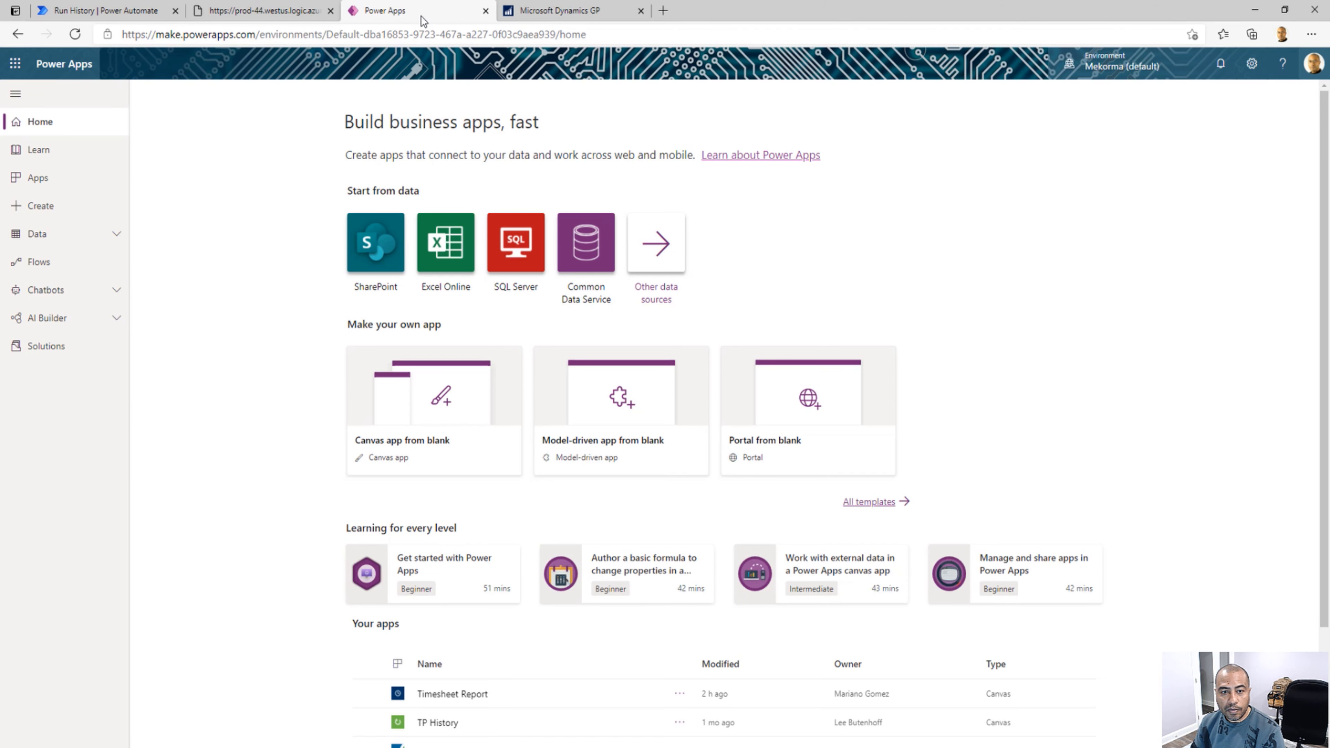
click(116, 18)
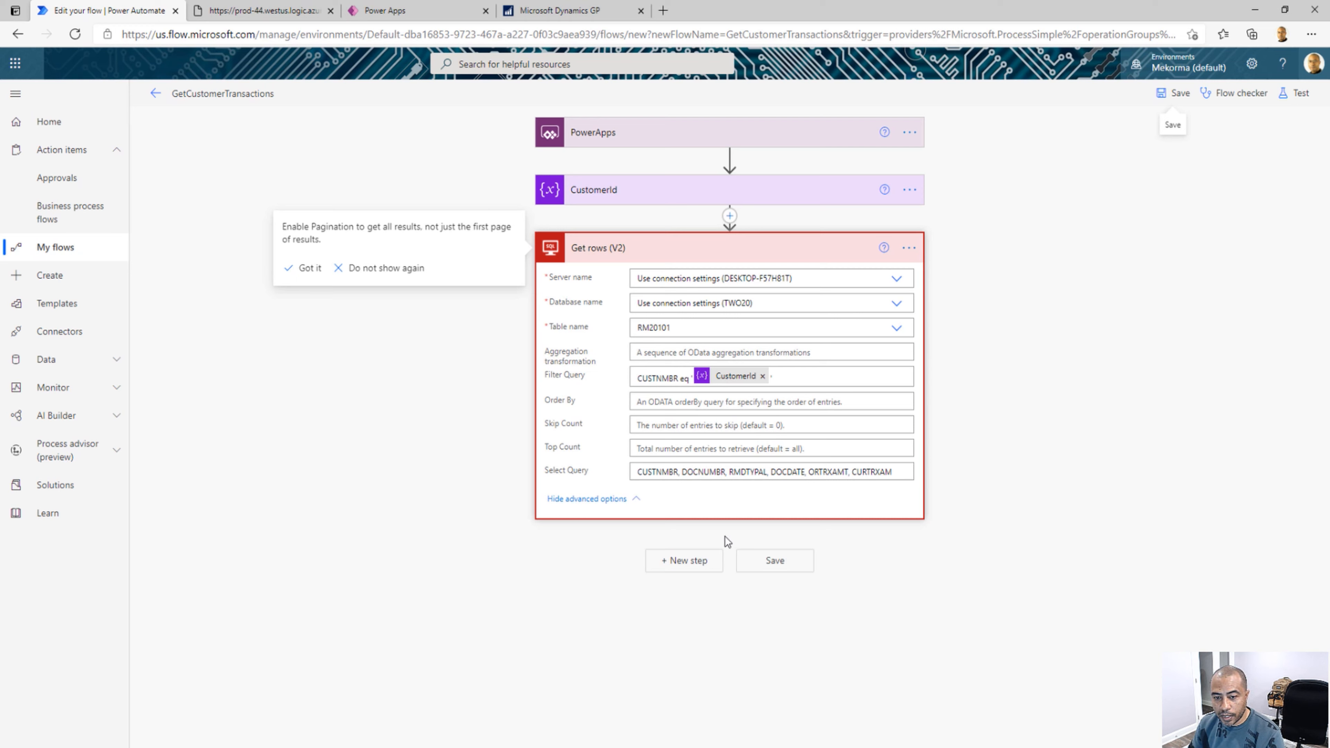
click(283, 14)
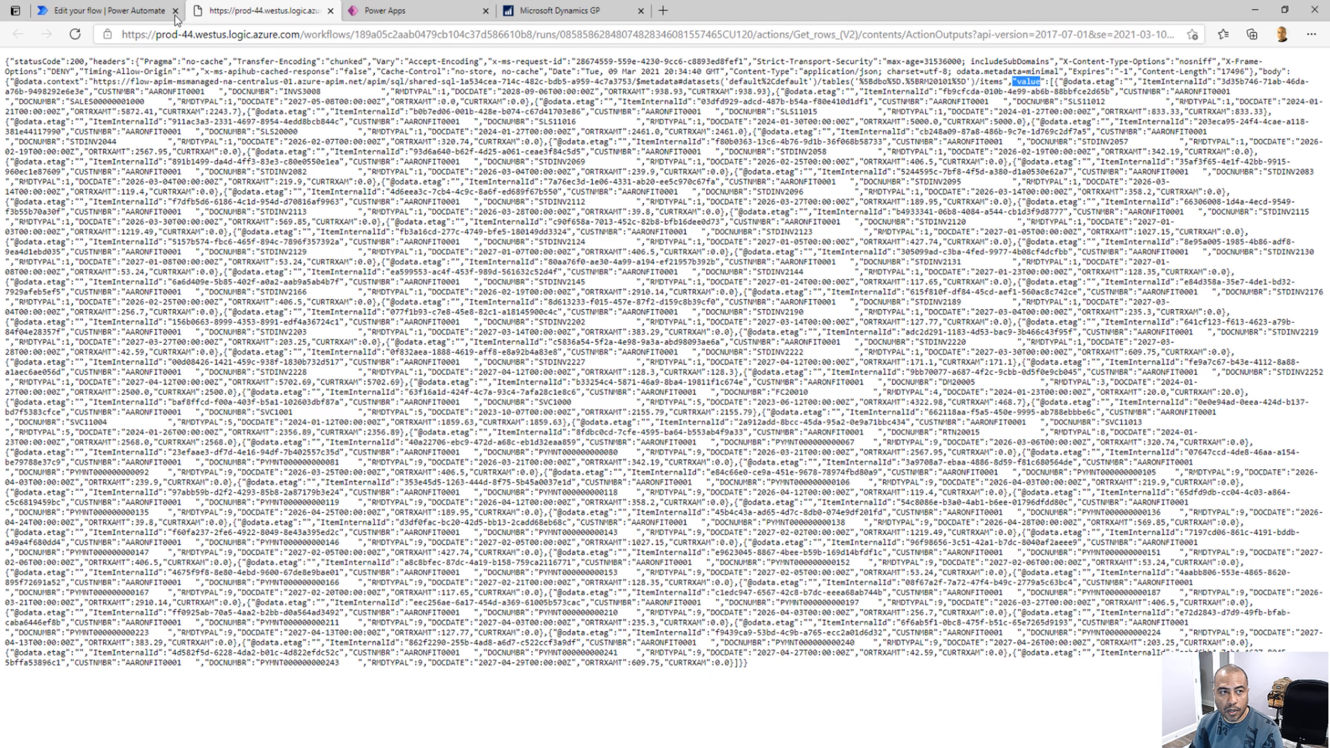
click(145, 16)
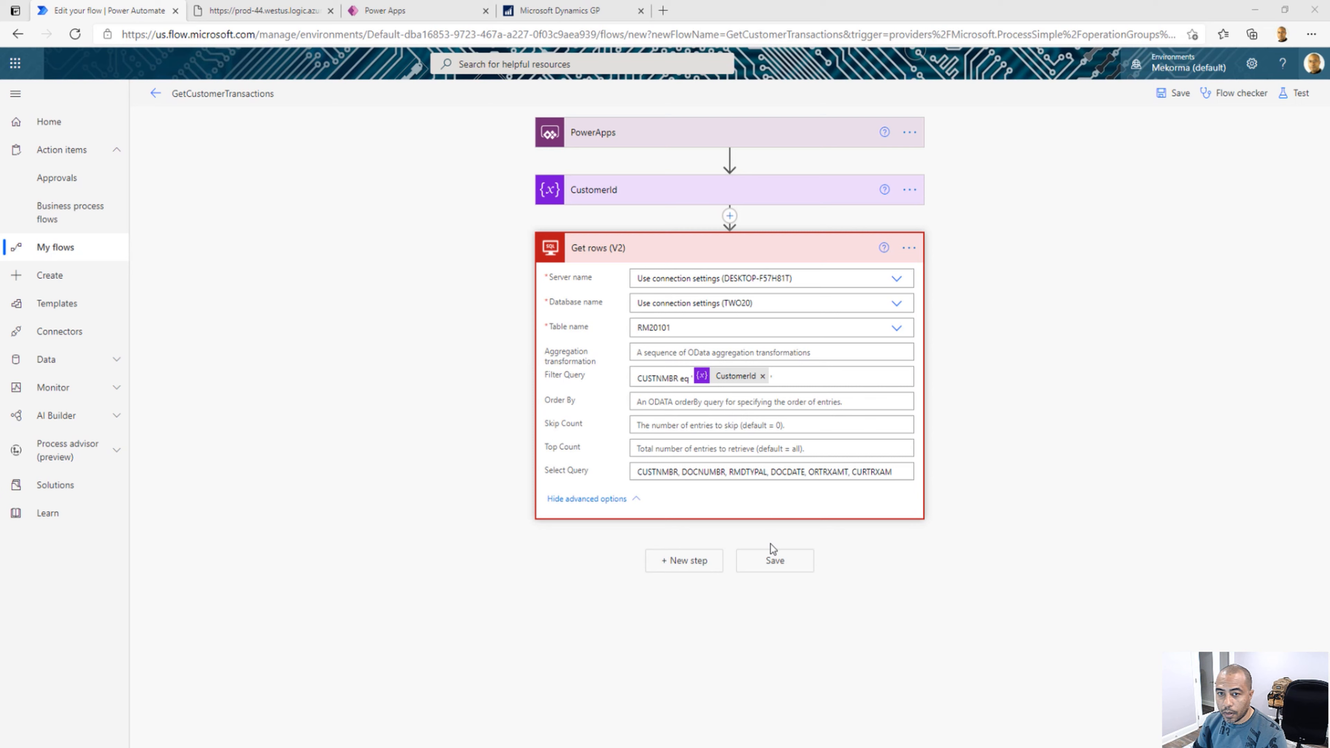
Add a Select data operation after Get rows (V2) and set its From input to the value list
click(695, 569)
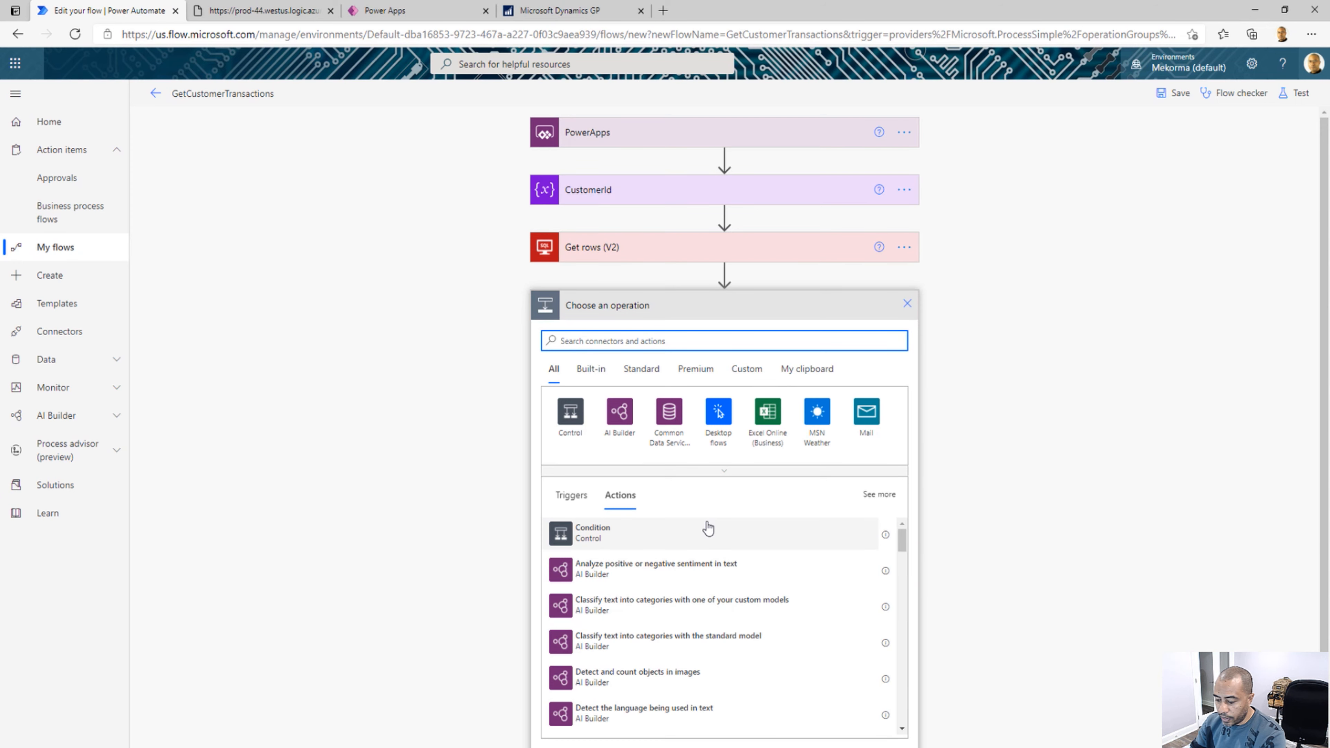
text(Select)
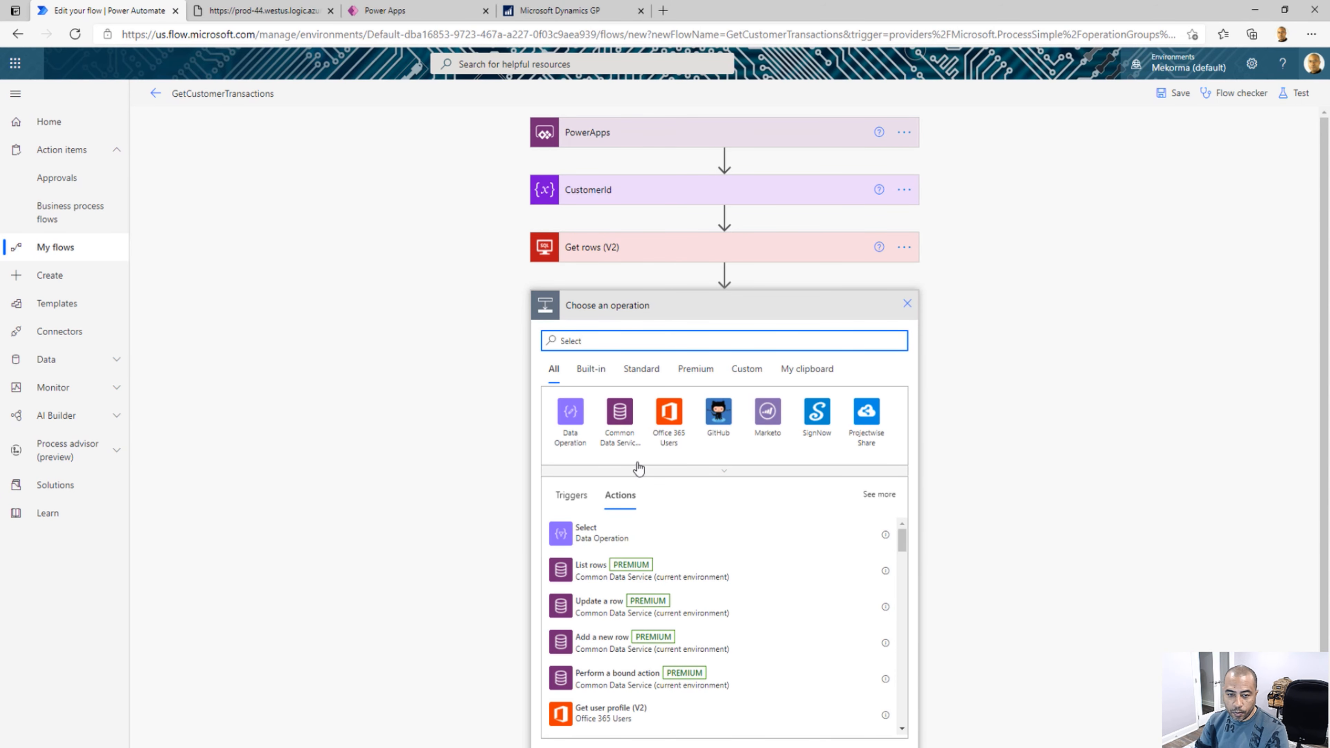
click(592, 534)
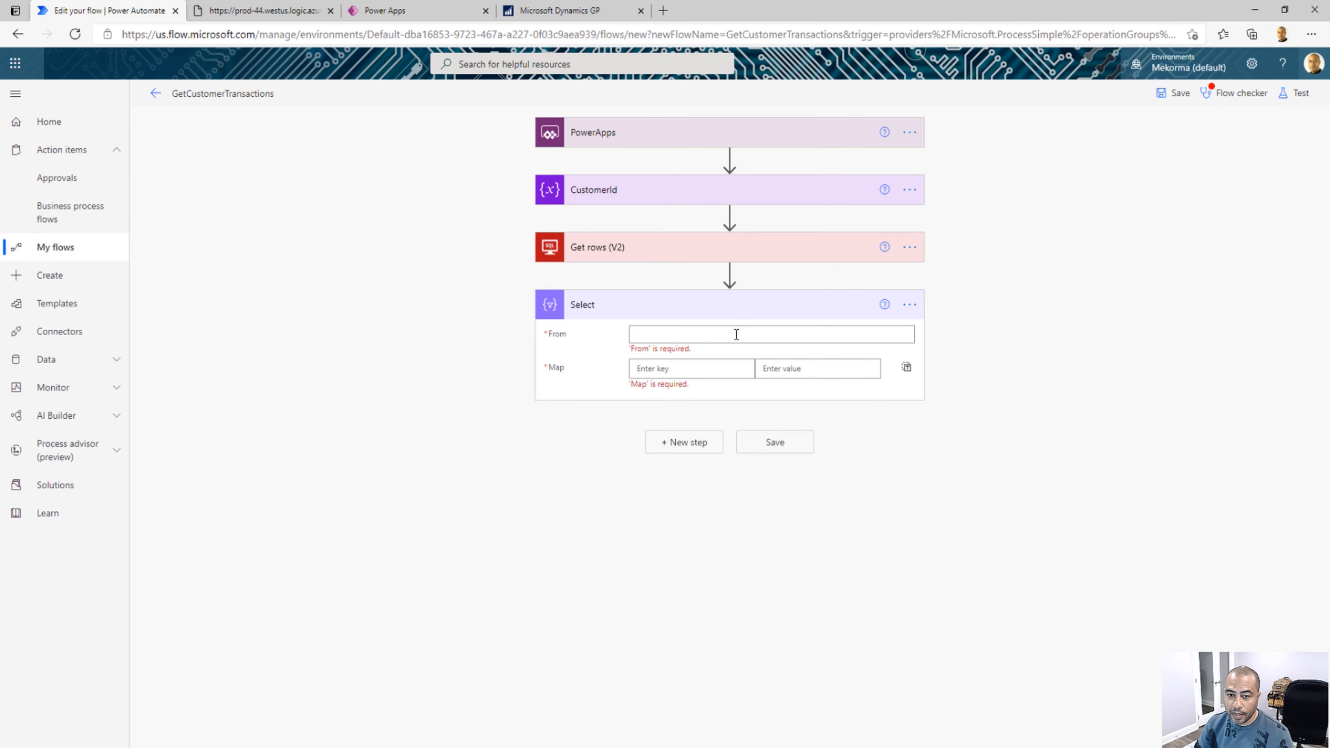
click(725, 334)
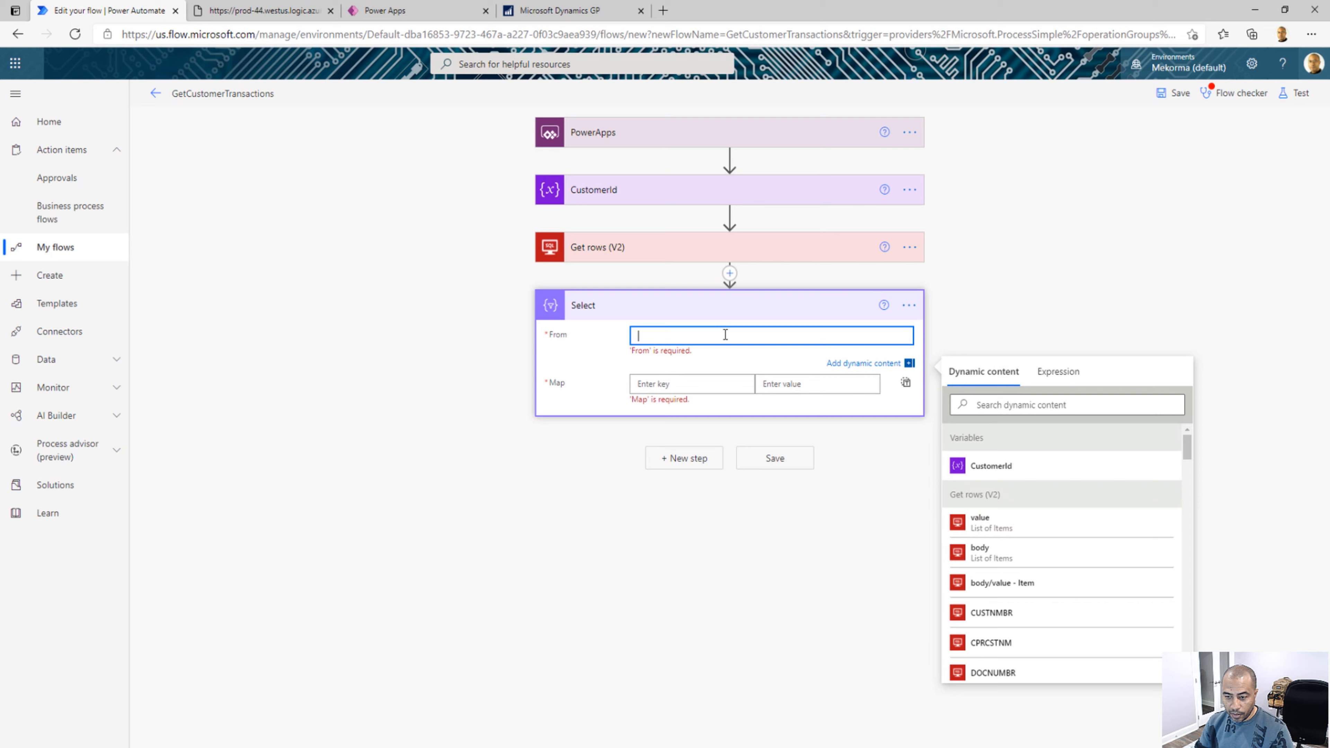
click(980, 524)
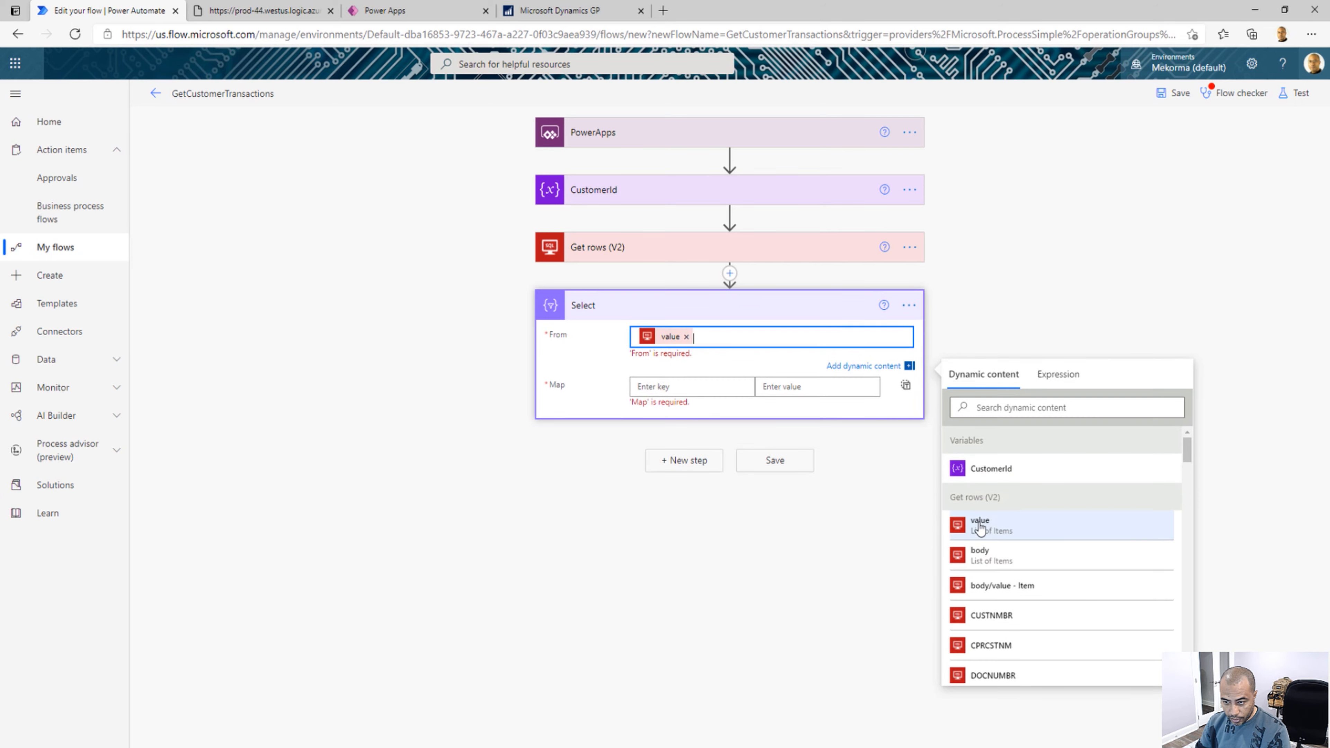
Enter Customer Number as the first key in the Select action's Map
click(690, 377)
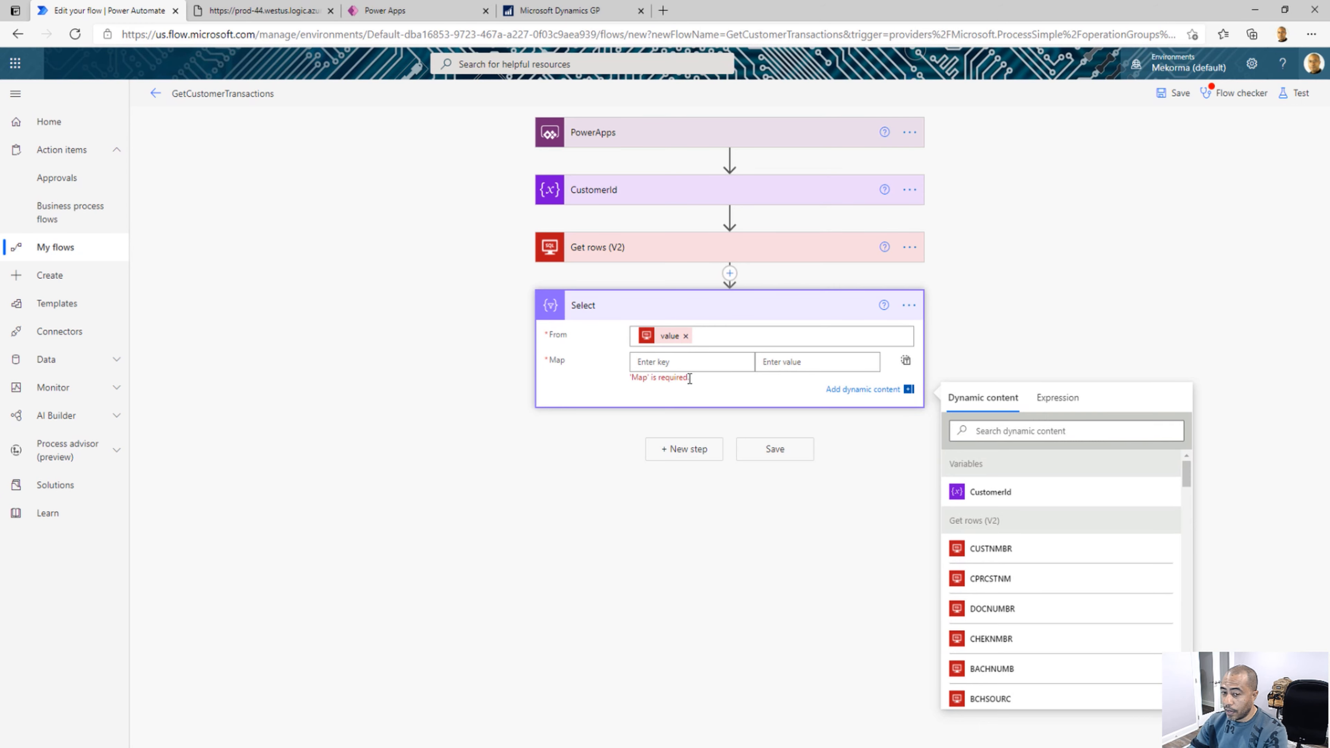
text(Customer)
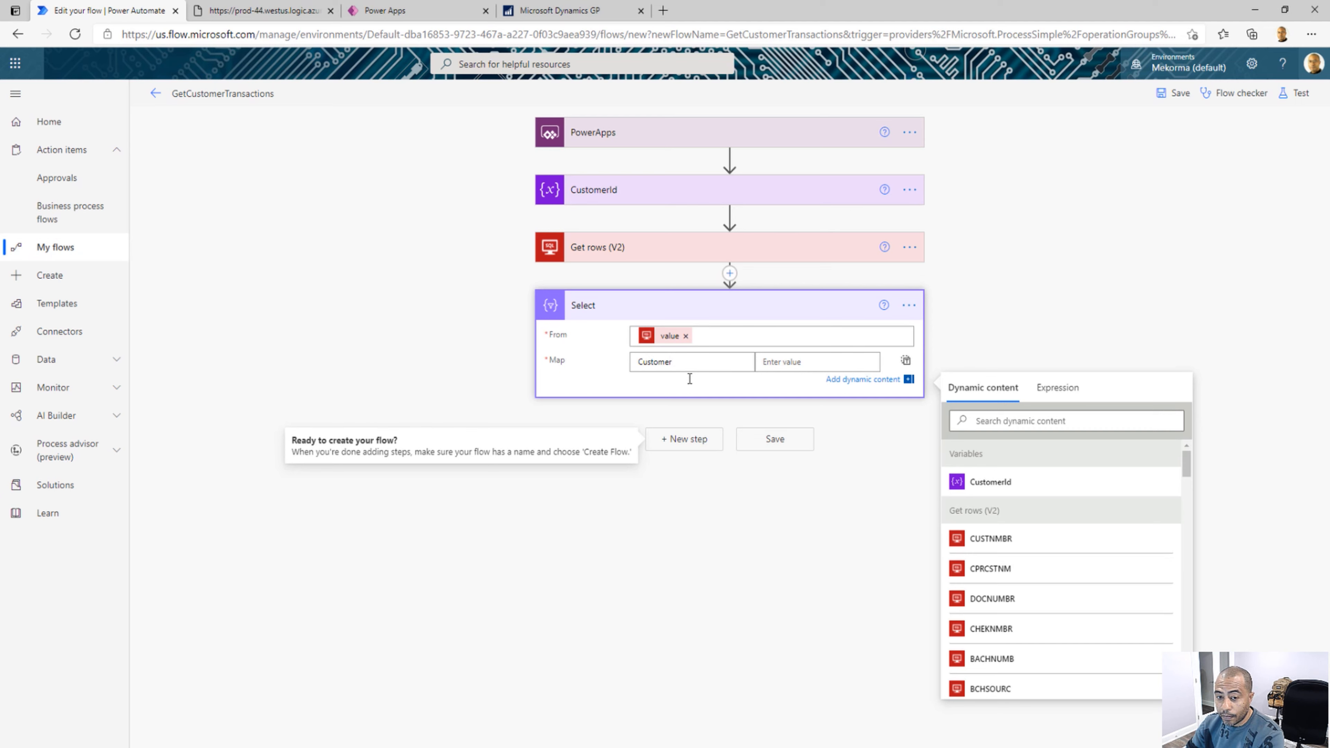
text( Number)
key(Tab)
text(CUSTNM)
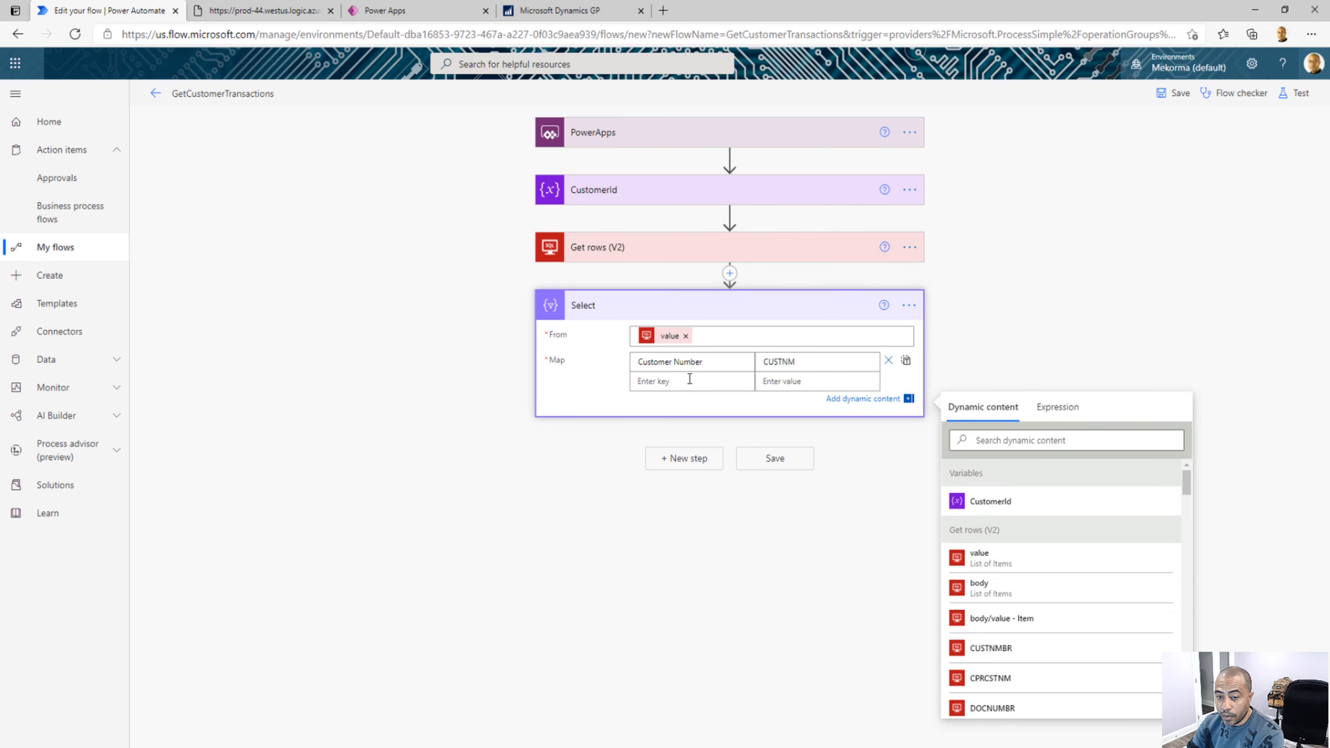
text(BR)
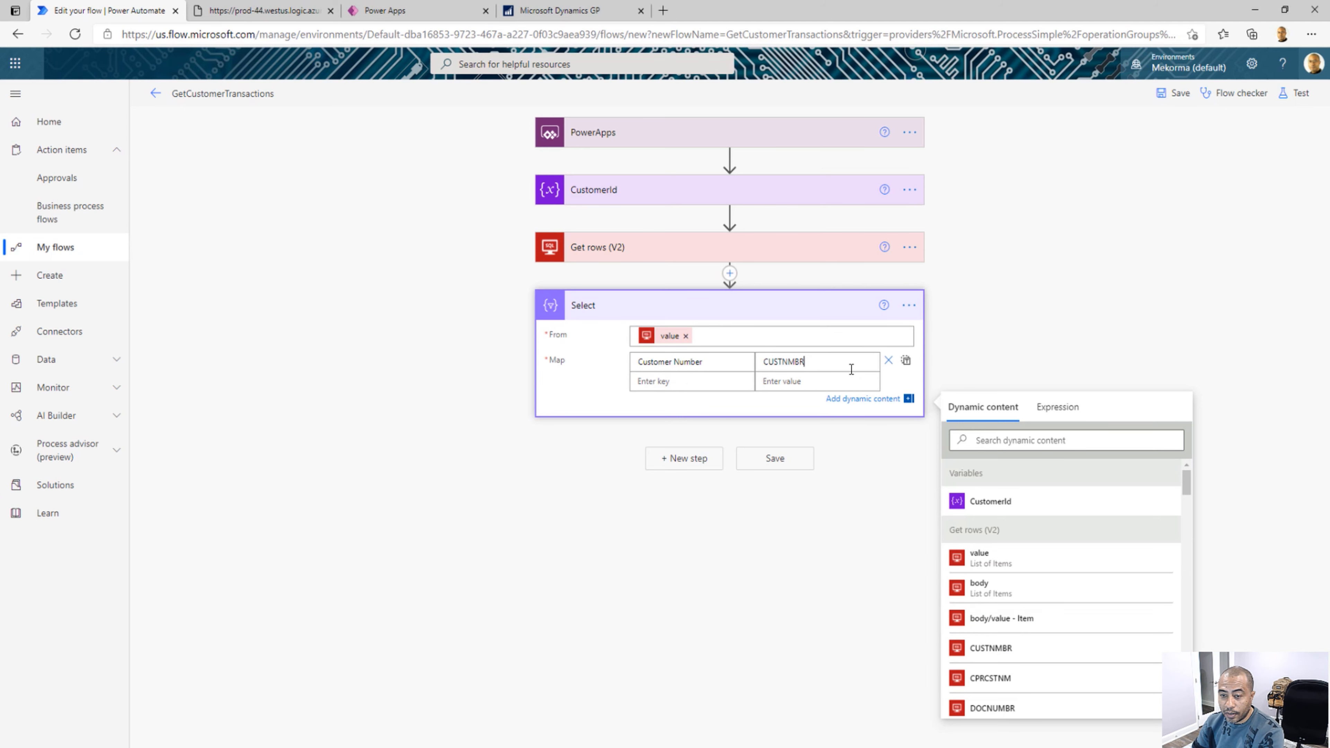
key(BackSpace)
key(BackSpace)
key(BackSpace)
key(BackSpace)
key(BackSpace)
key(BackSpace)
key(BackSpace)
key(BackSpace)
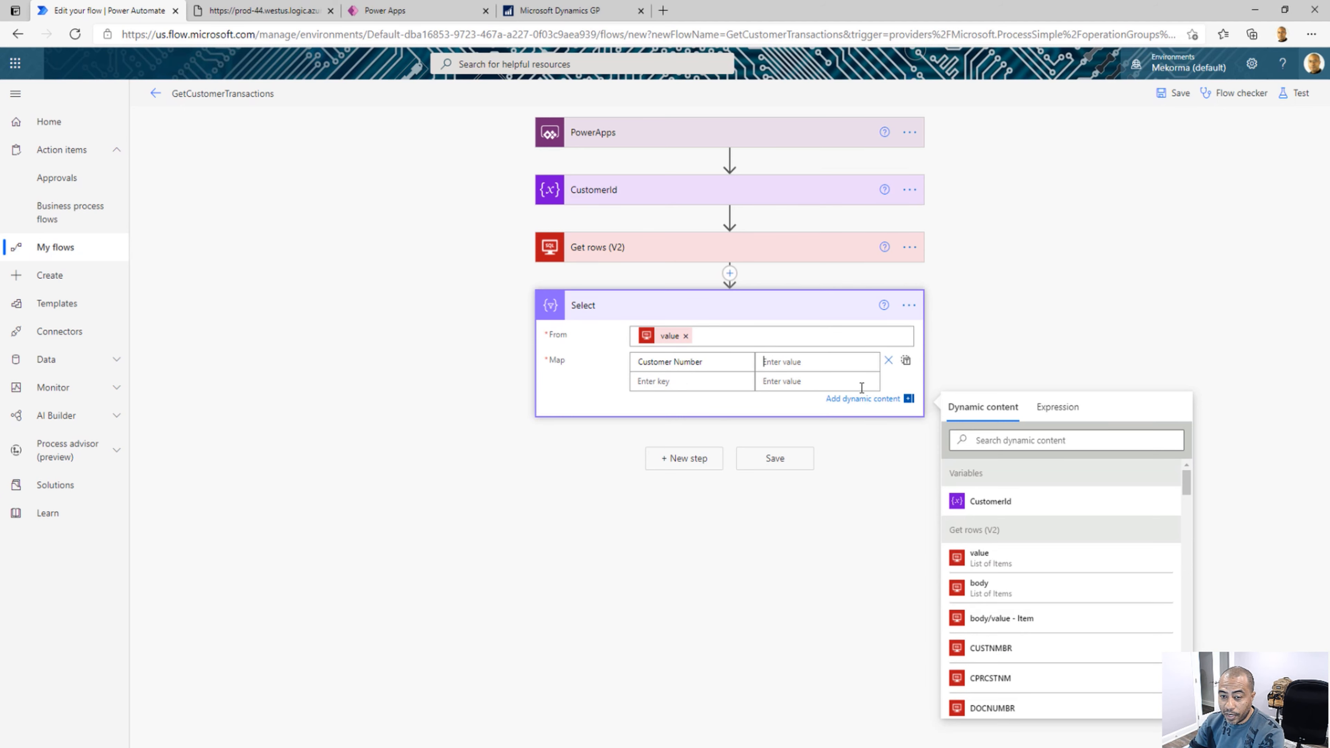
Map Customer Number to the CUSTNMBR dynamic field and add a Document Number key mapped to DOCNUMBR
click(989, 648)
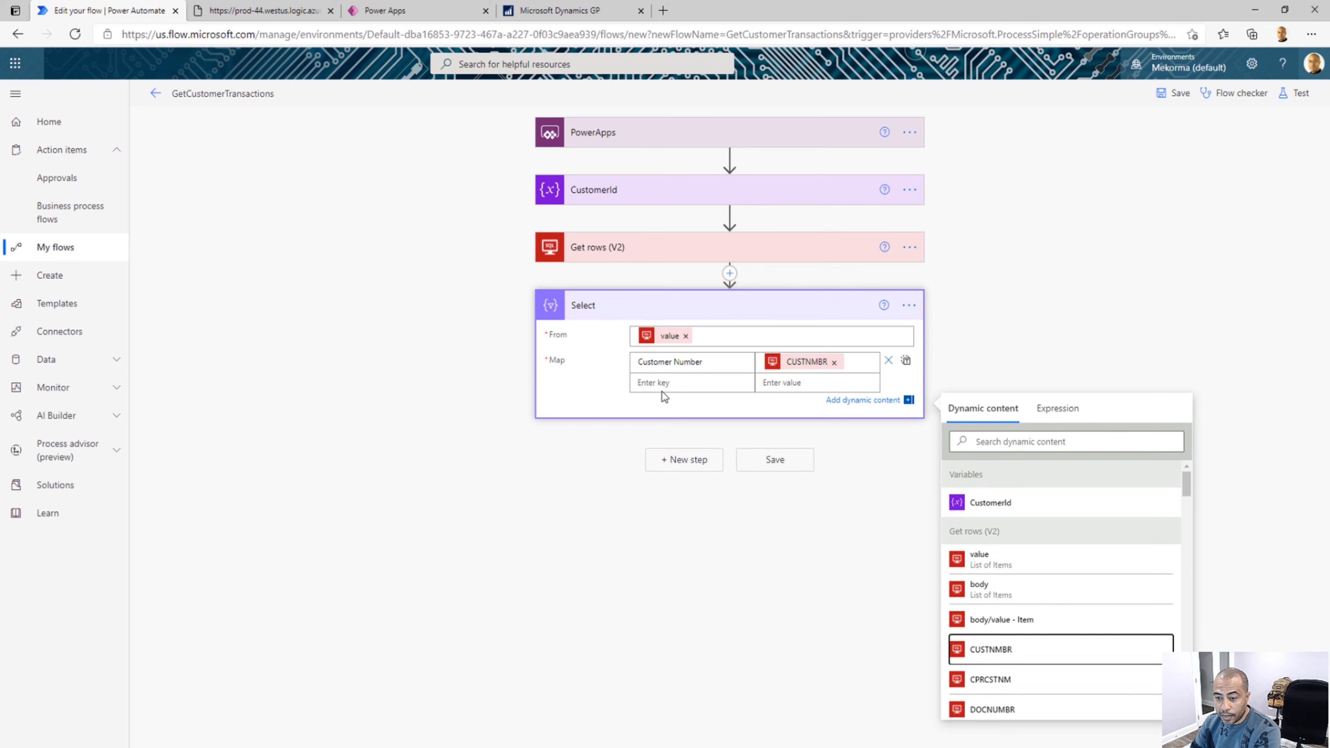
click(662, 387)
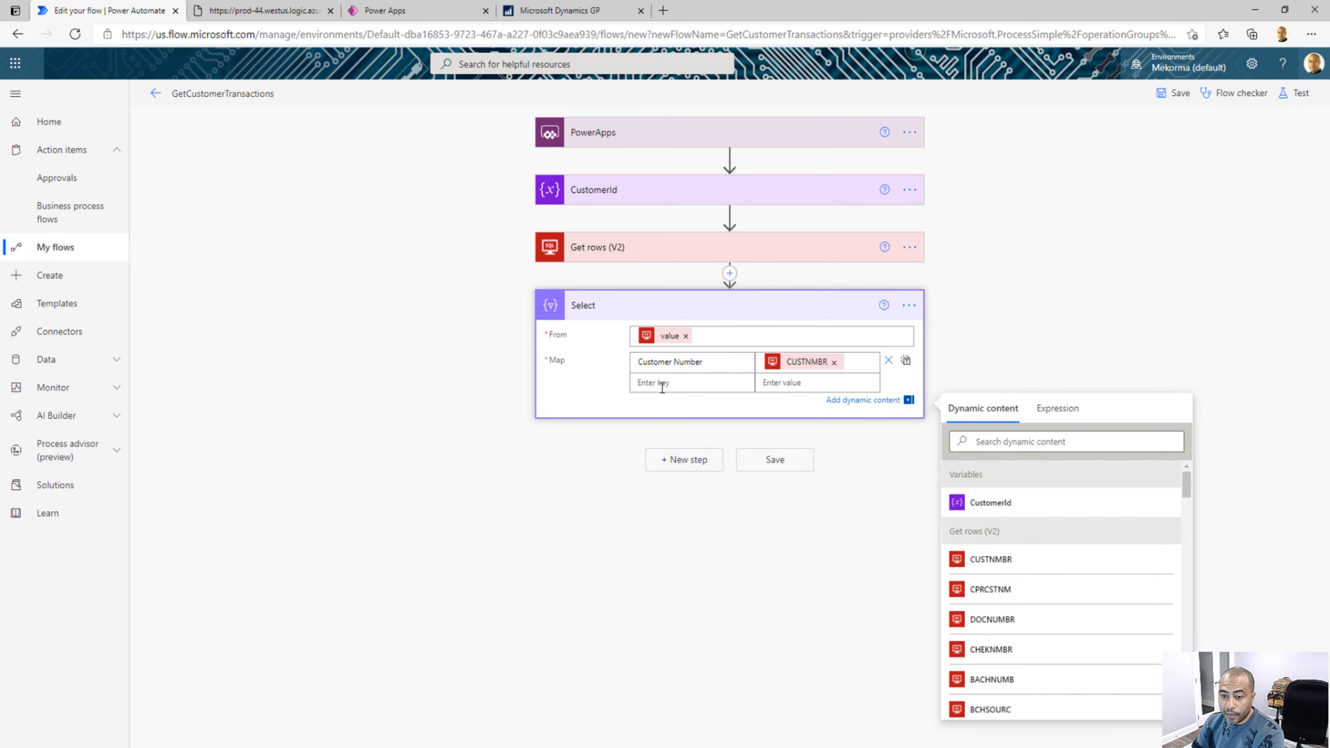
click(665, 257)
click(655, 638)
text(Document Number)
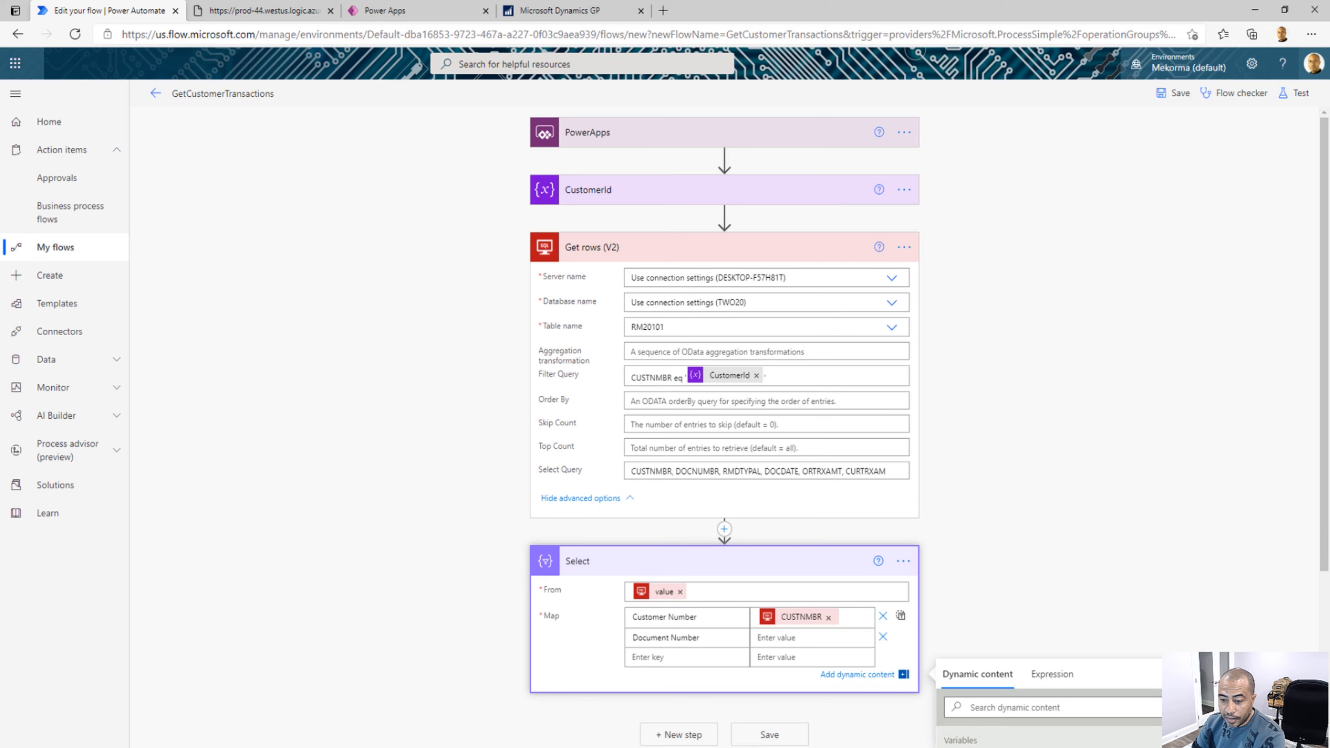
drag(1328, 492, 1328, 661)
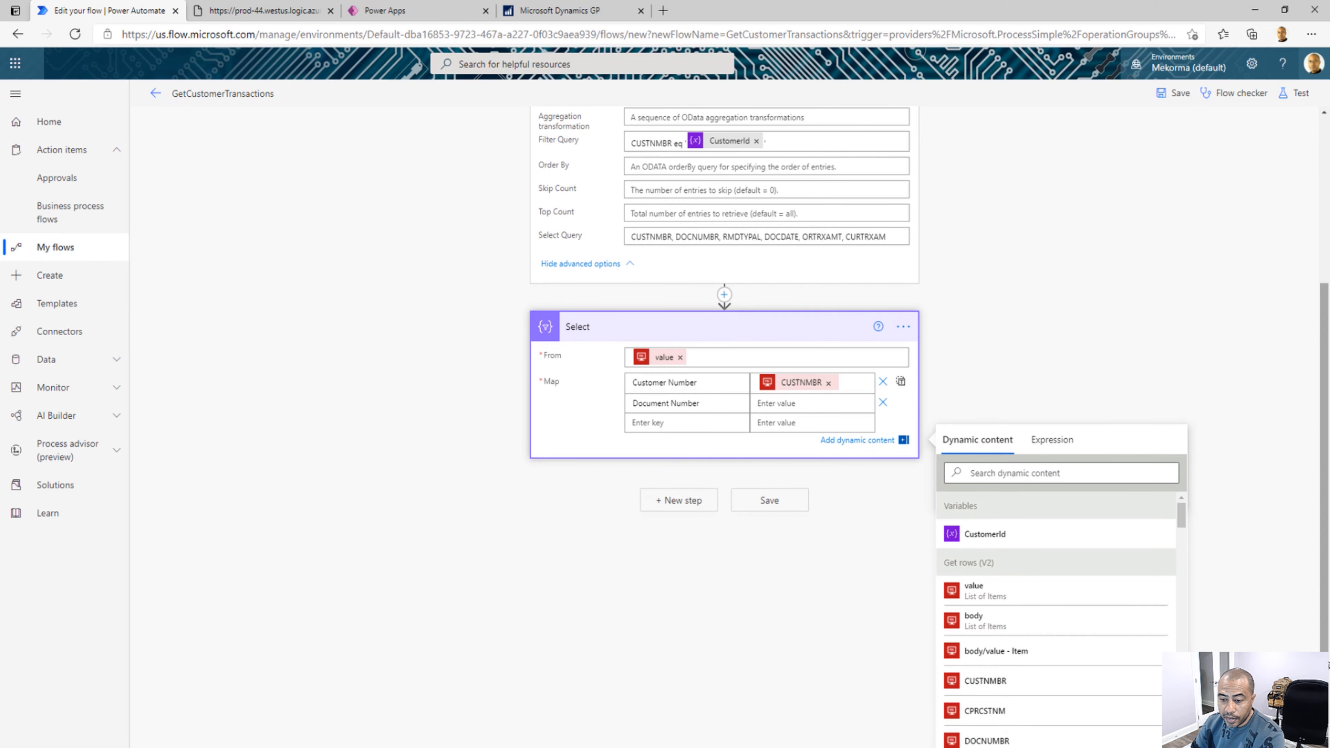
click(970, 740)
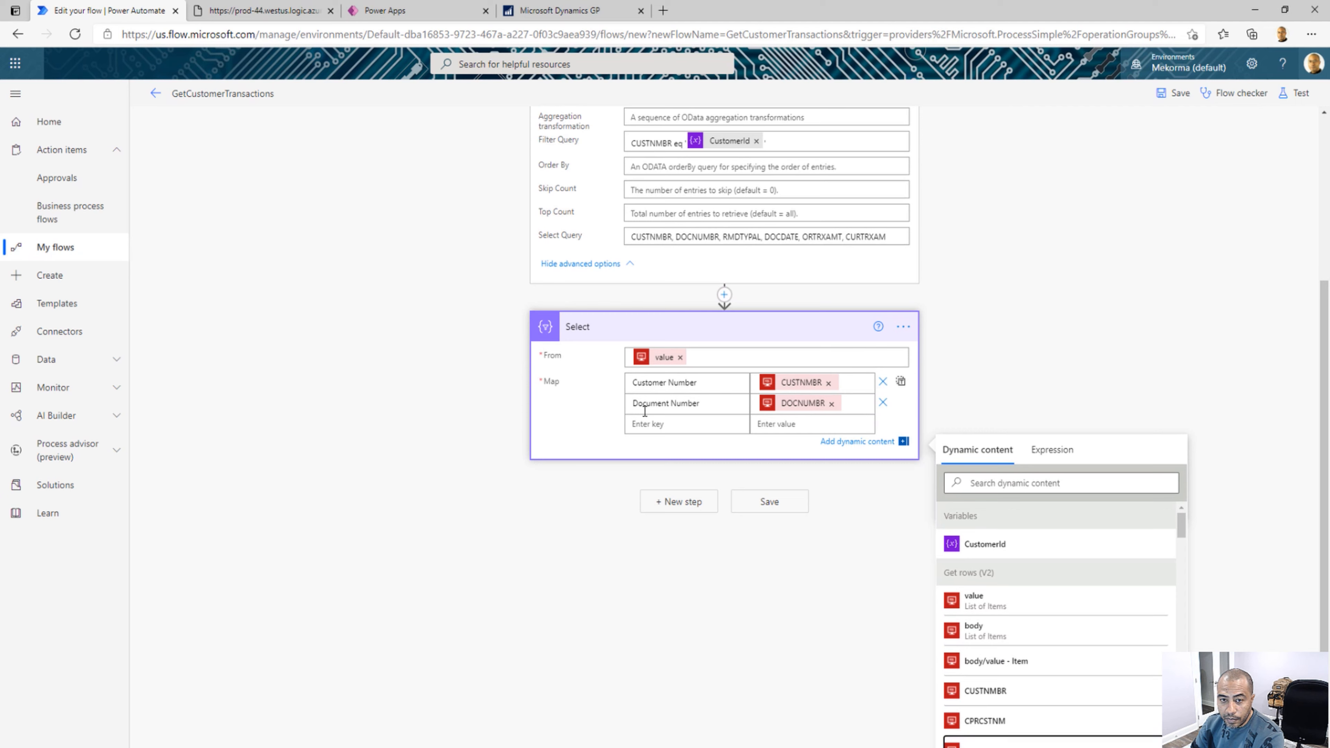
Add a Document Type key to the Select action's Map and map it to the RMDTYPAL dynamic field
click(643, 423)
text(D)
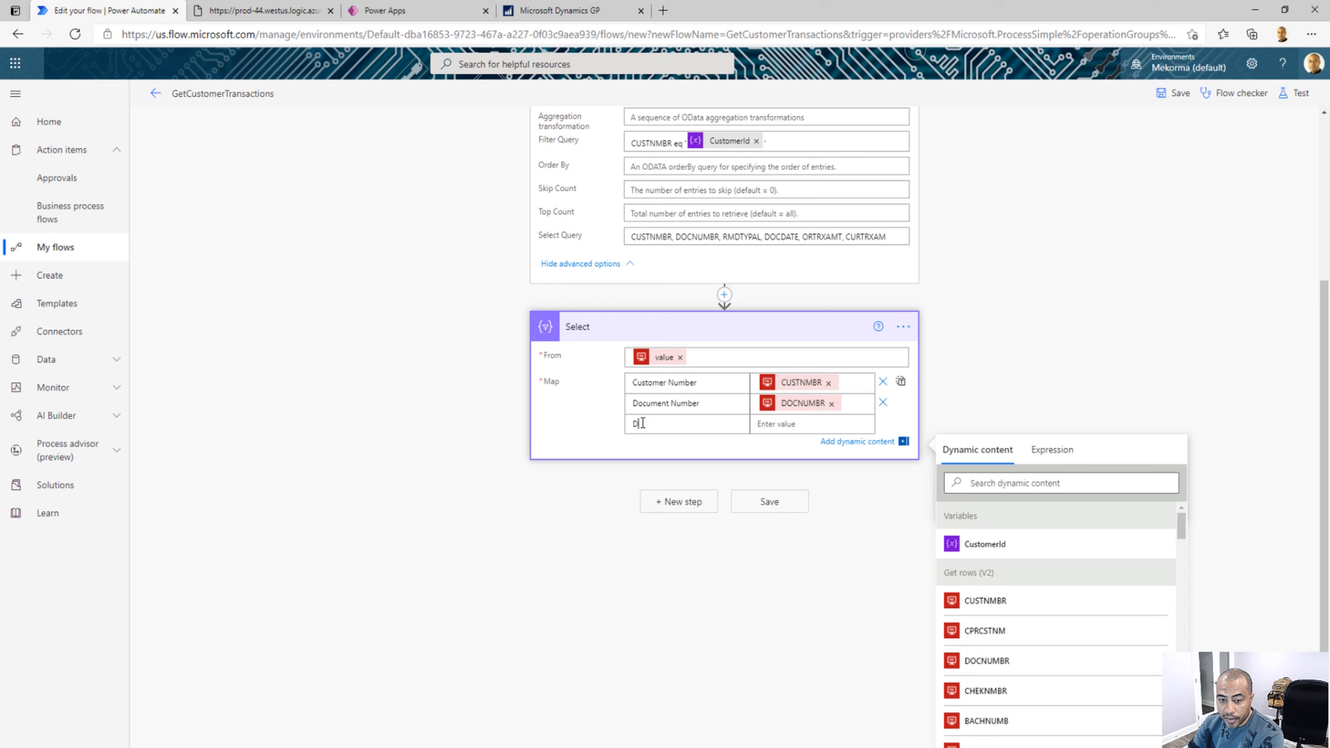
text(ocument Type)
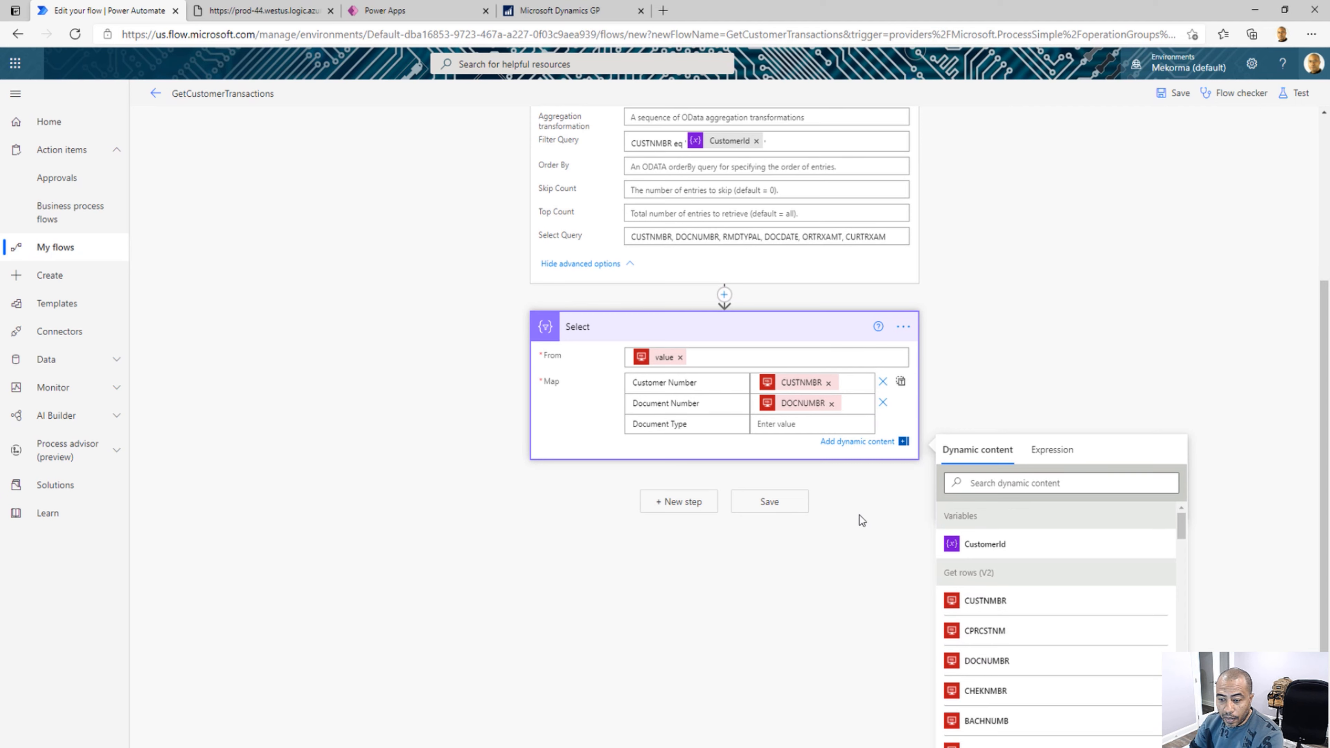
click(835, 426)
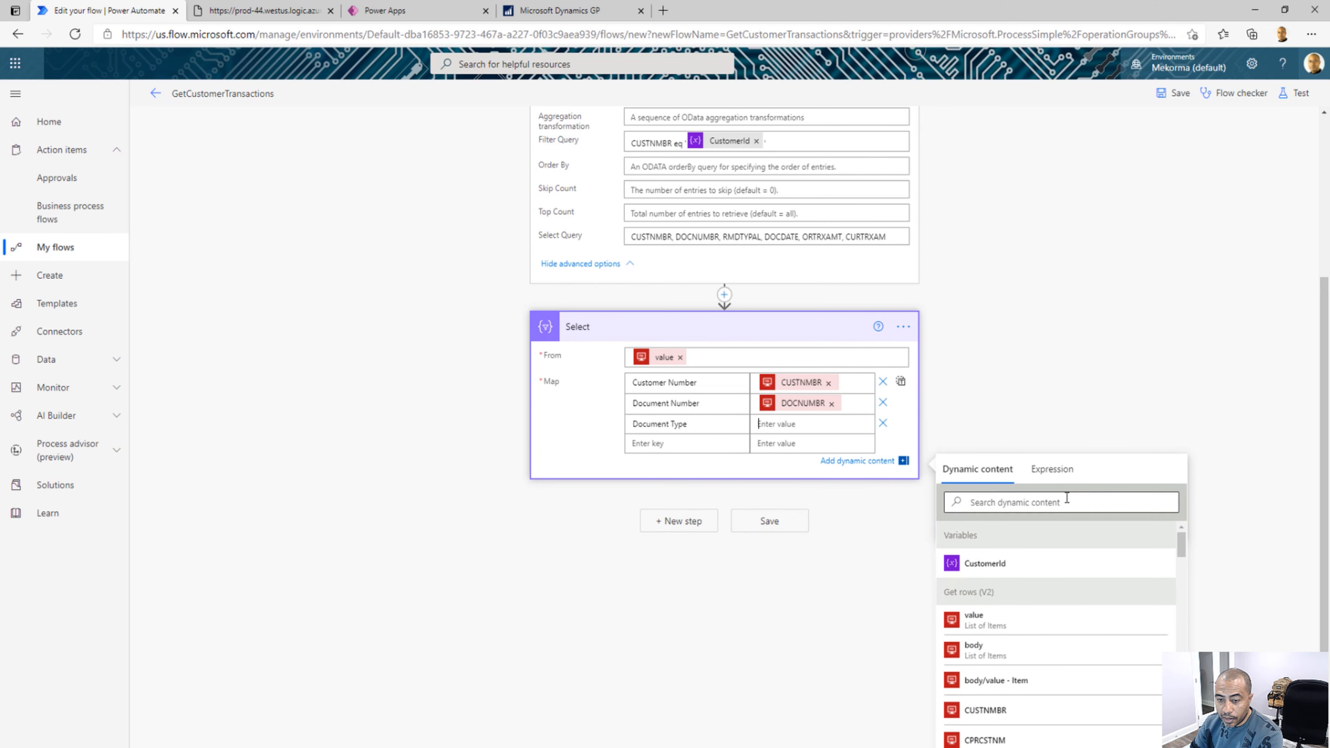
drag(1182, 543, 1178, 594)
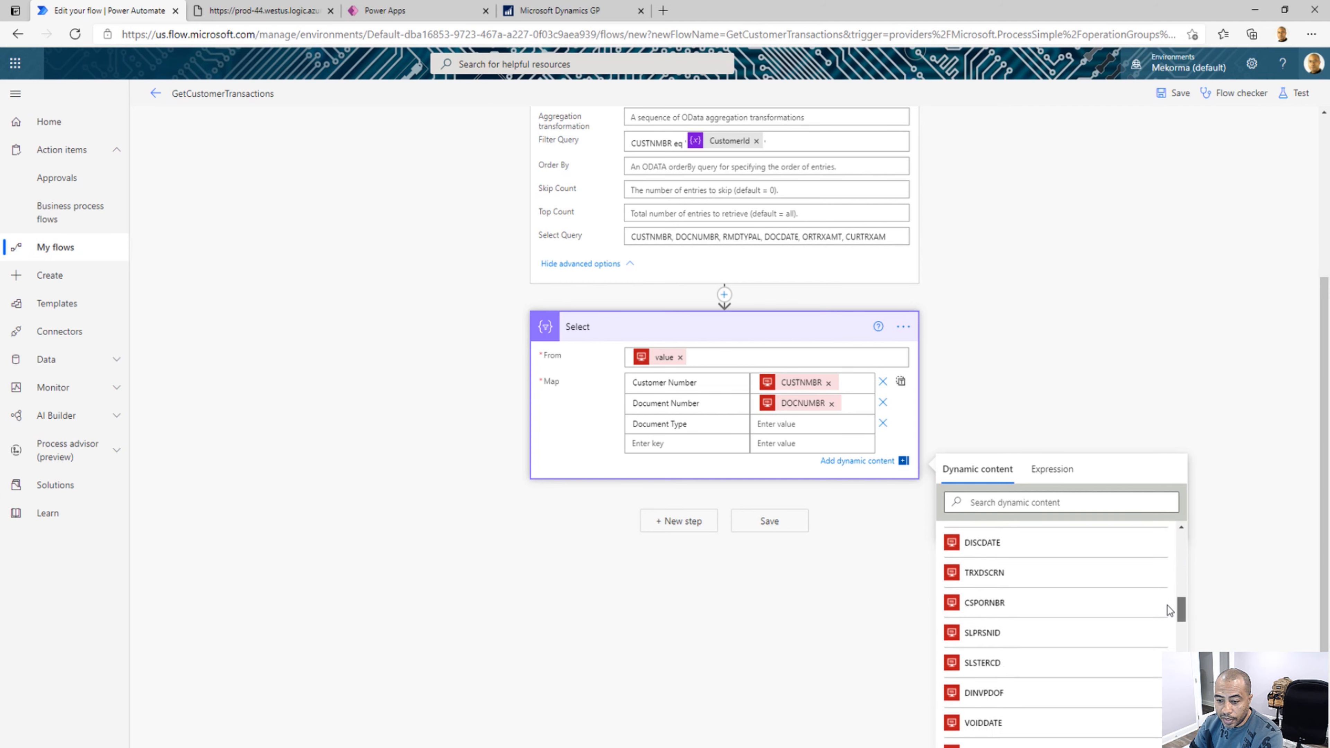
click(1013, 503)
text(RM)
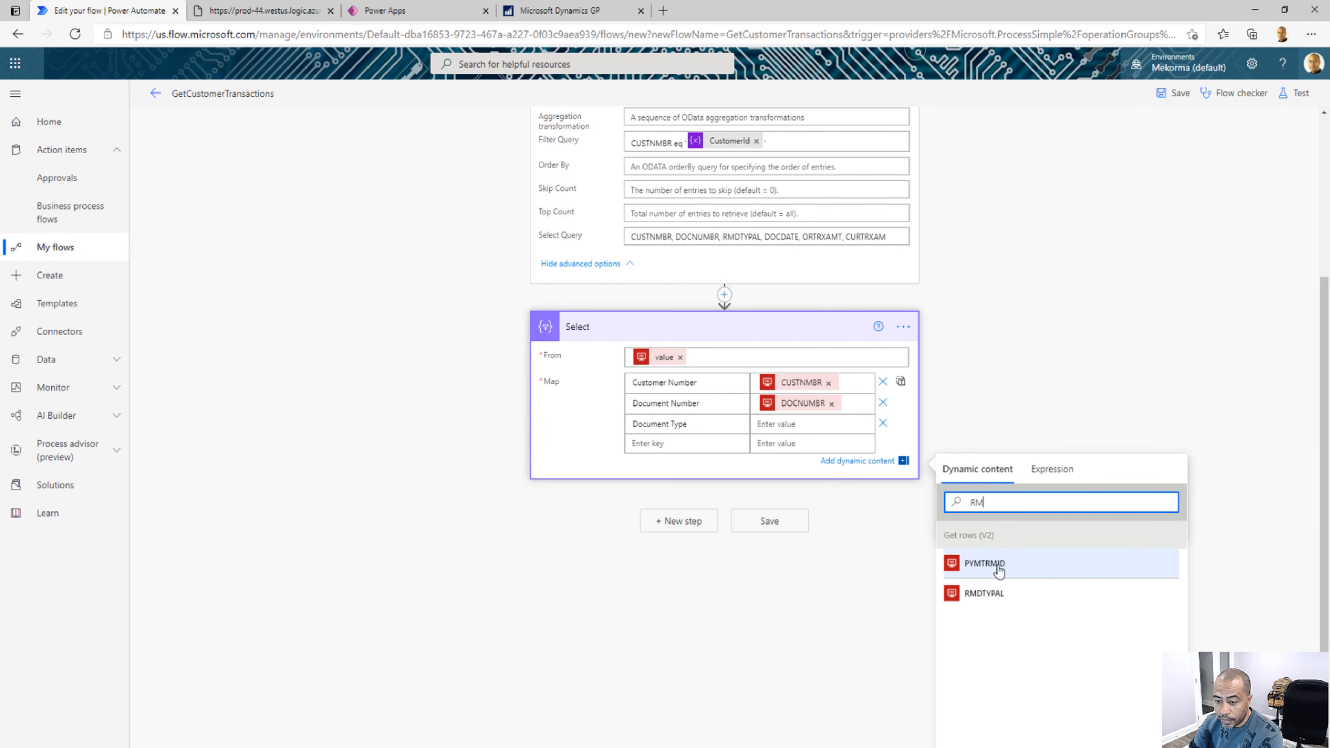
click(984, 594)
Add a Document Date key to the Select action's Map and map it to the DOCDATE dynamic field
click(679, 445)
text(Document Date)
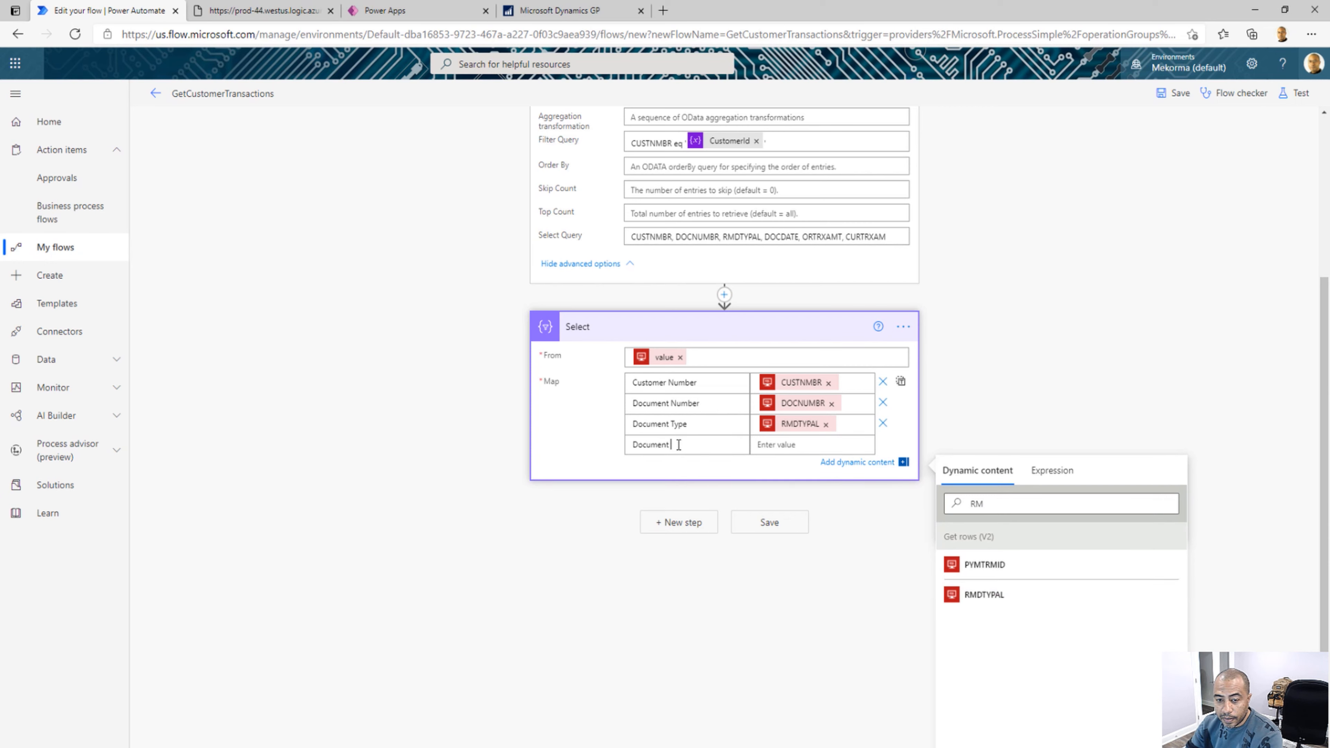
click(760, 450)
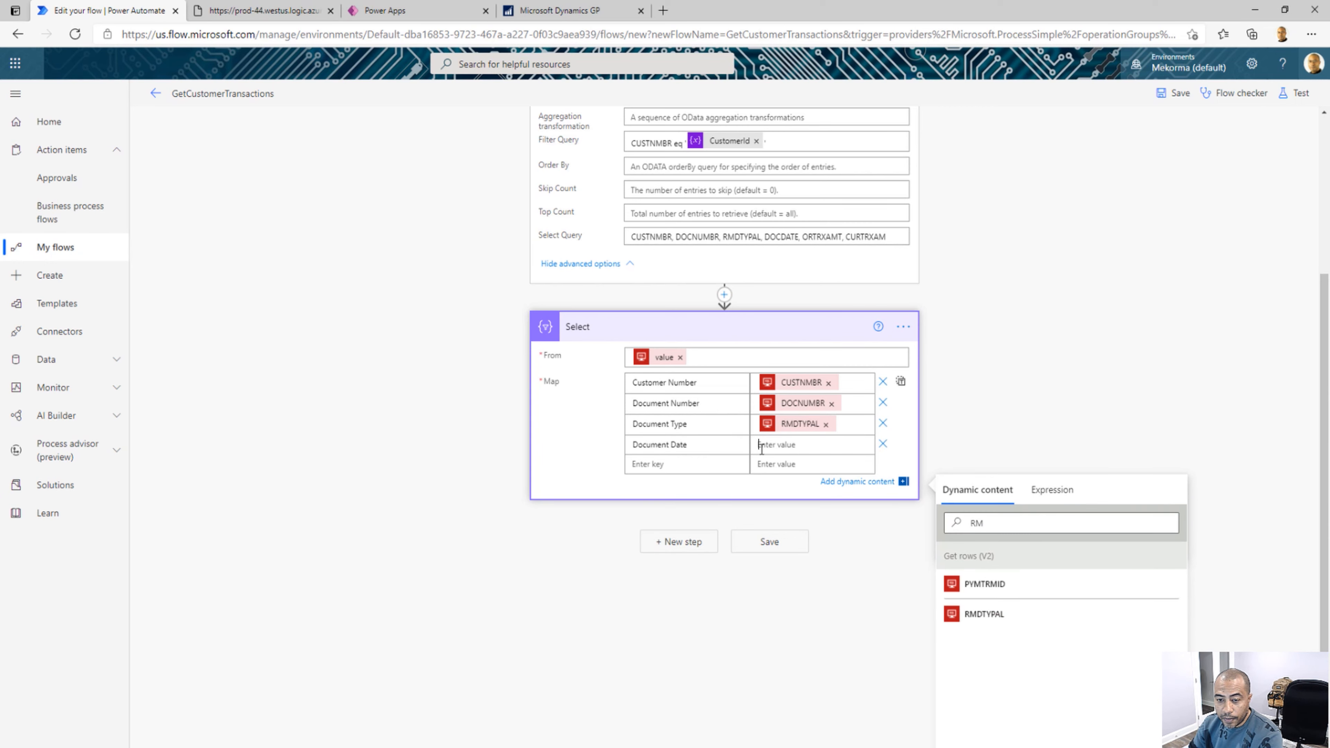
drag(989, 521, 948, 516)
text(DOC)
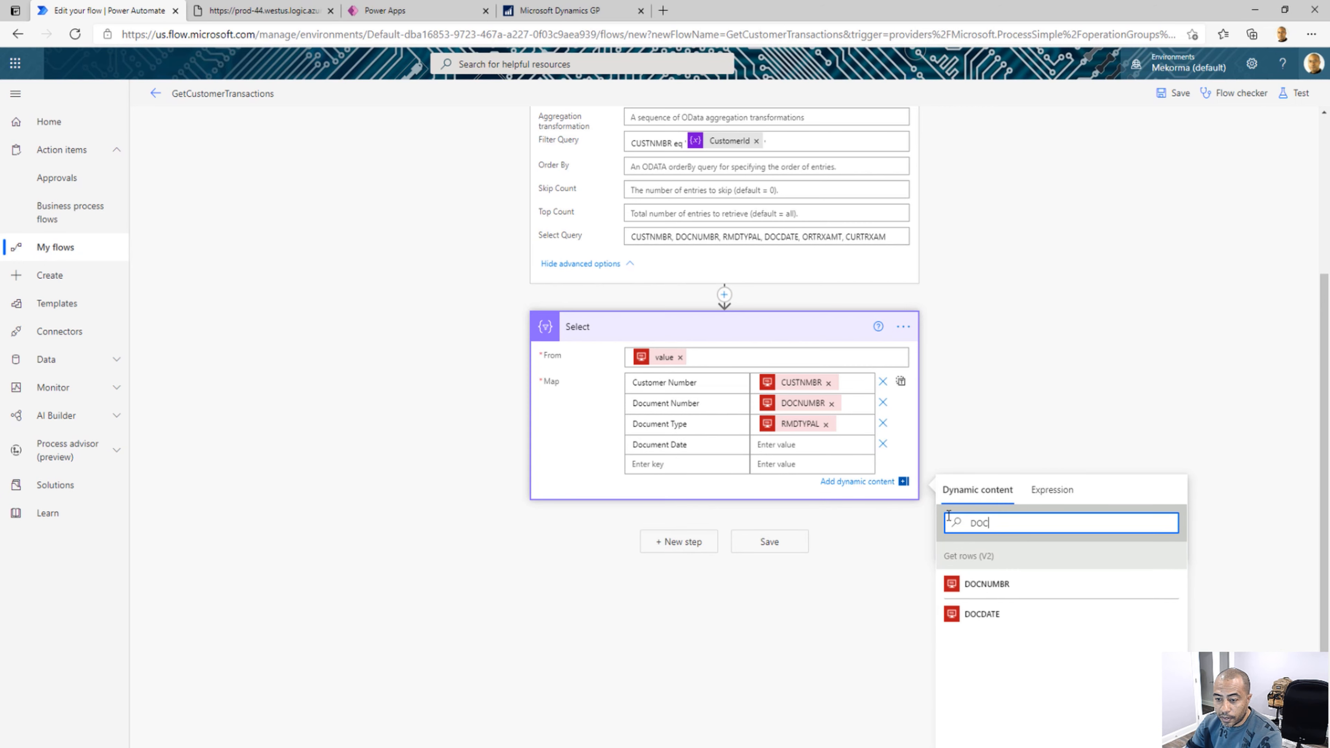
click(987, 617)
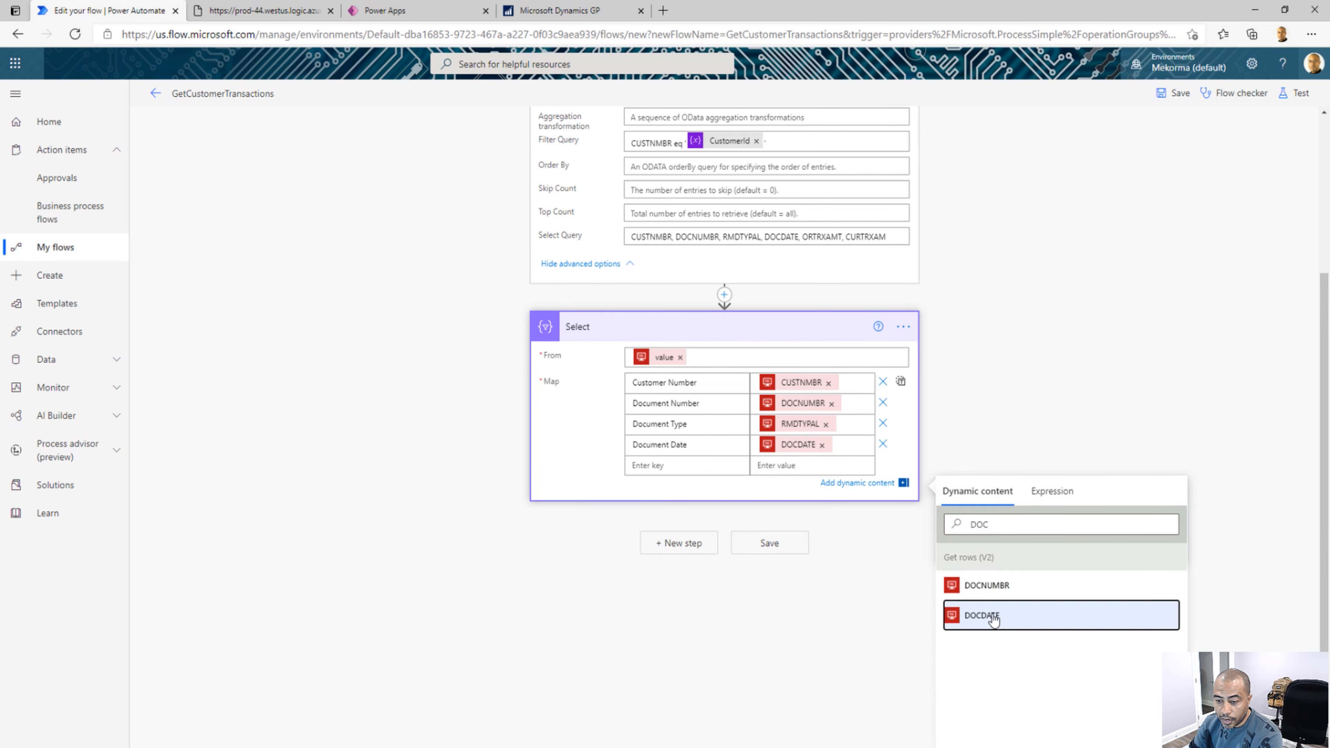
Add an Original Amount key to the Select action's Map and map it to the ORTRXAMT dynamic field
click(684, 465)
text(Orig)
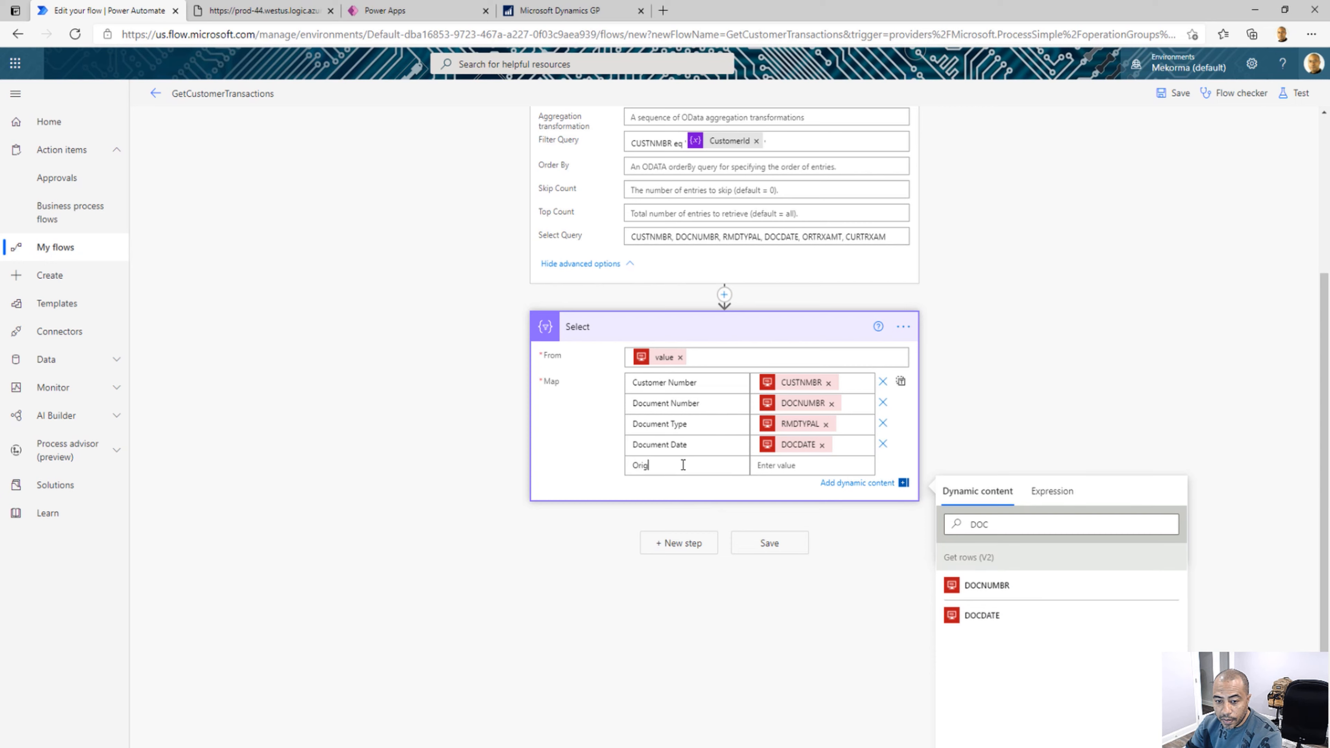
text(inal Amount)
click(762, 465)
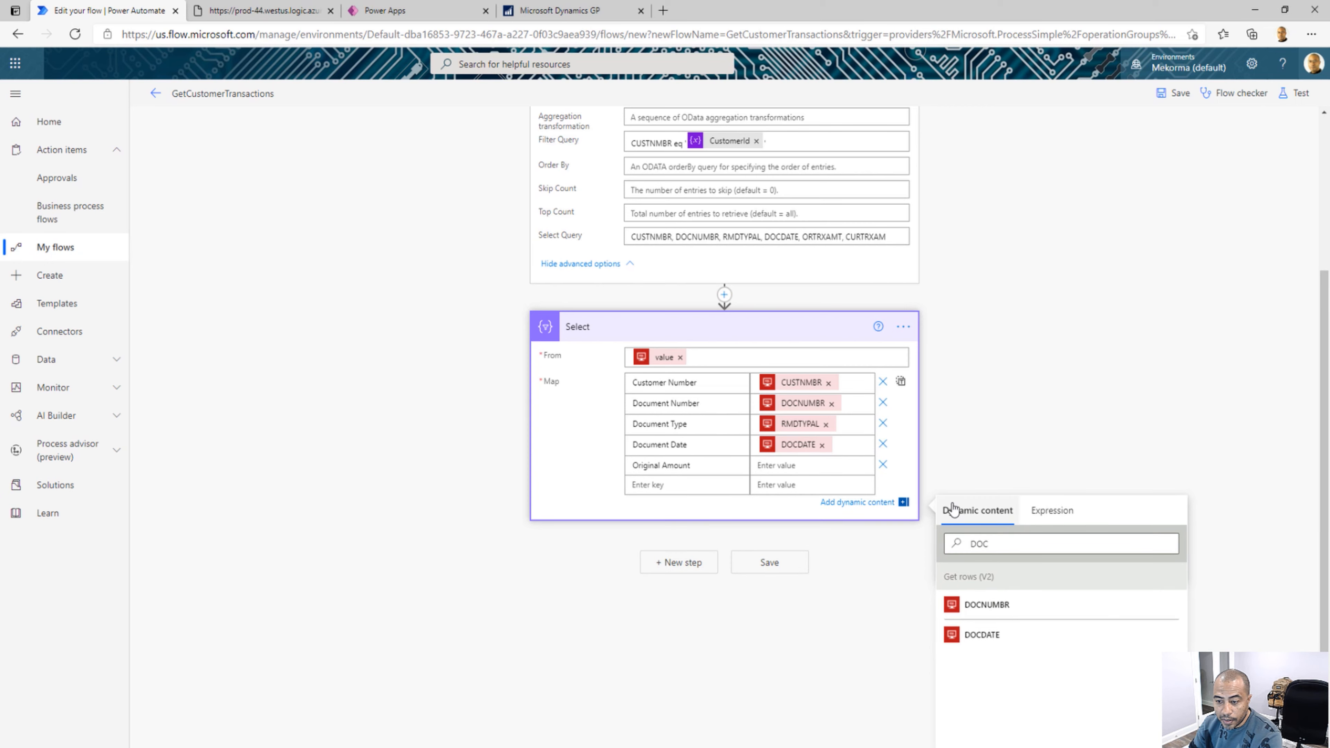
double_click(982, 542)
text(OR)
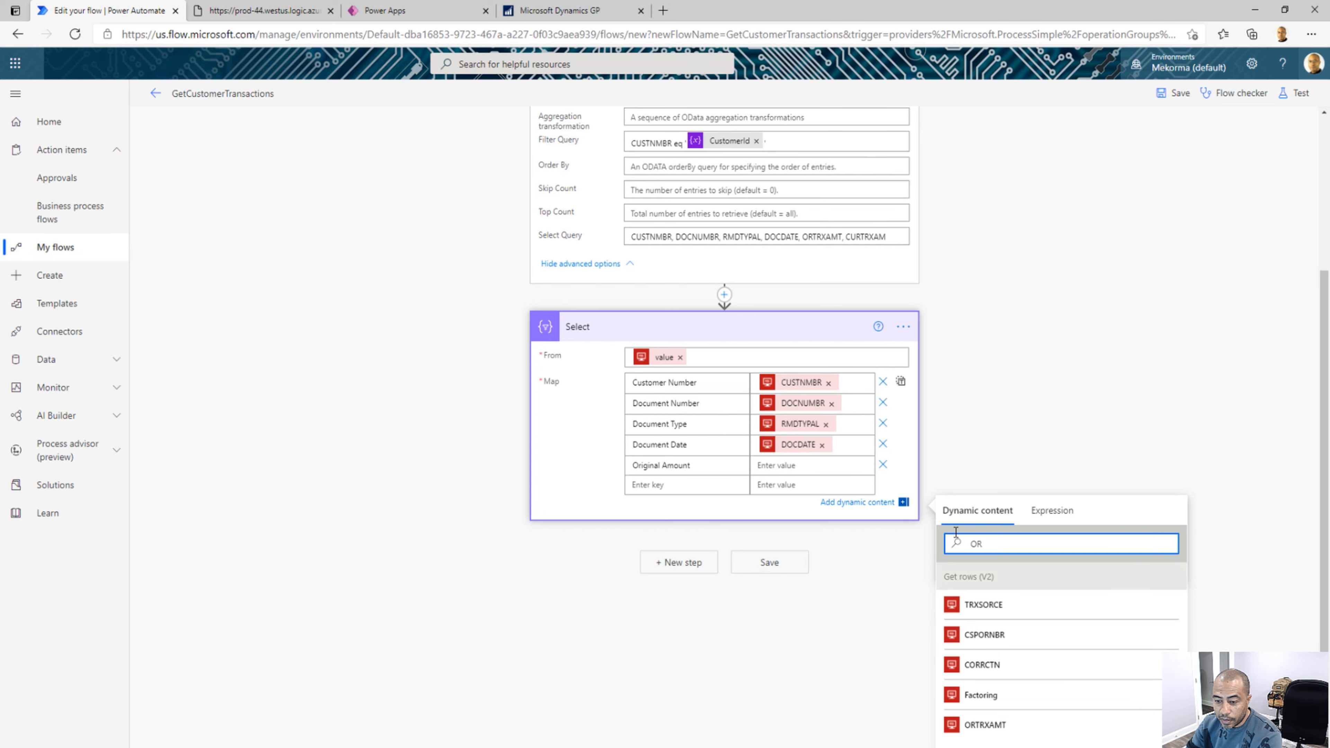
click(1012, 726)
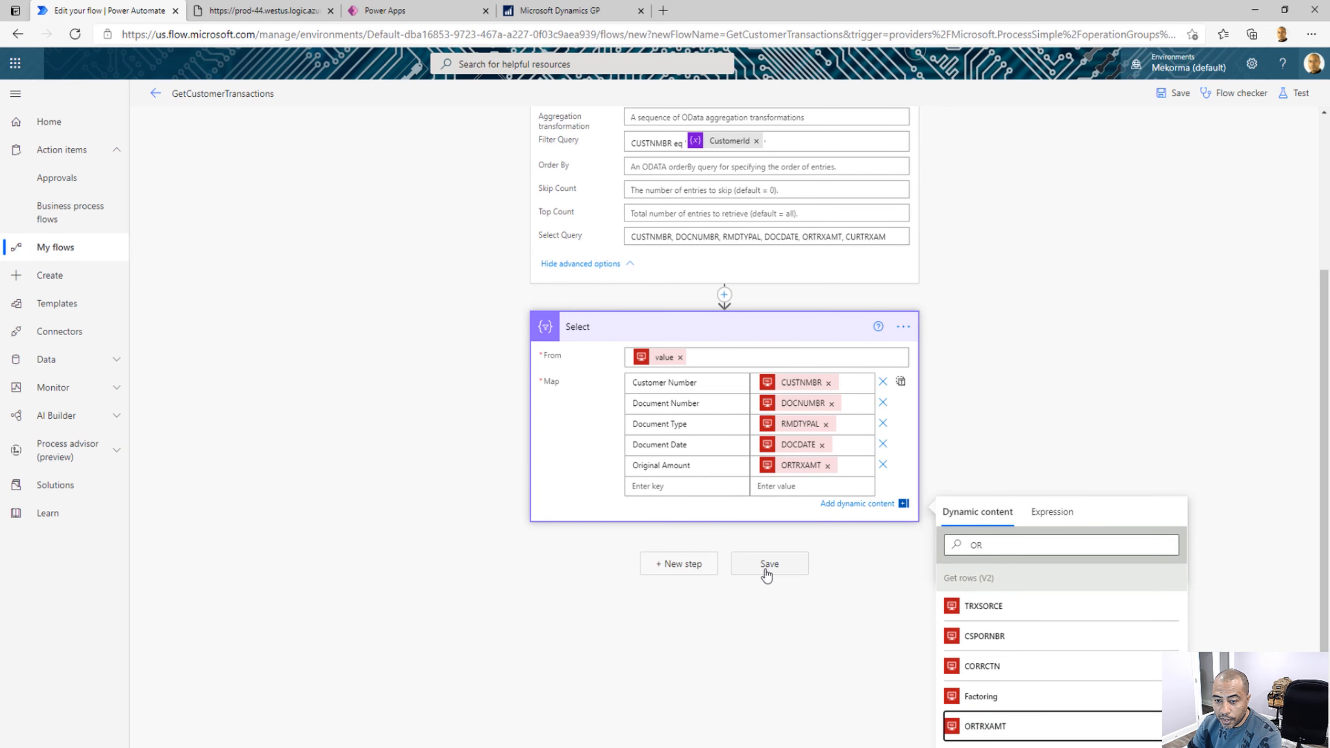
Add a Current Amount key to the Select action's Map and map it to the CURTRXAM dynamic field
click(683, 486)
text(Current Amount)
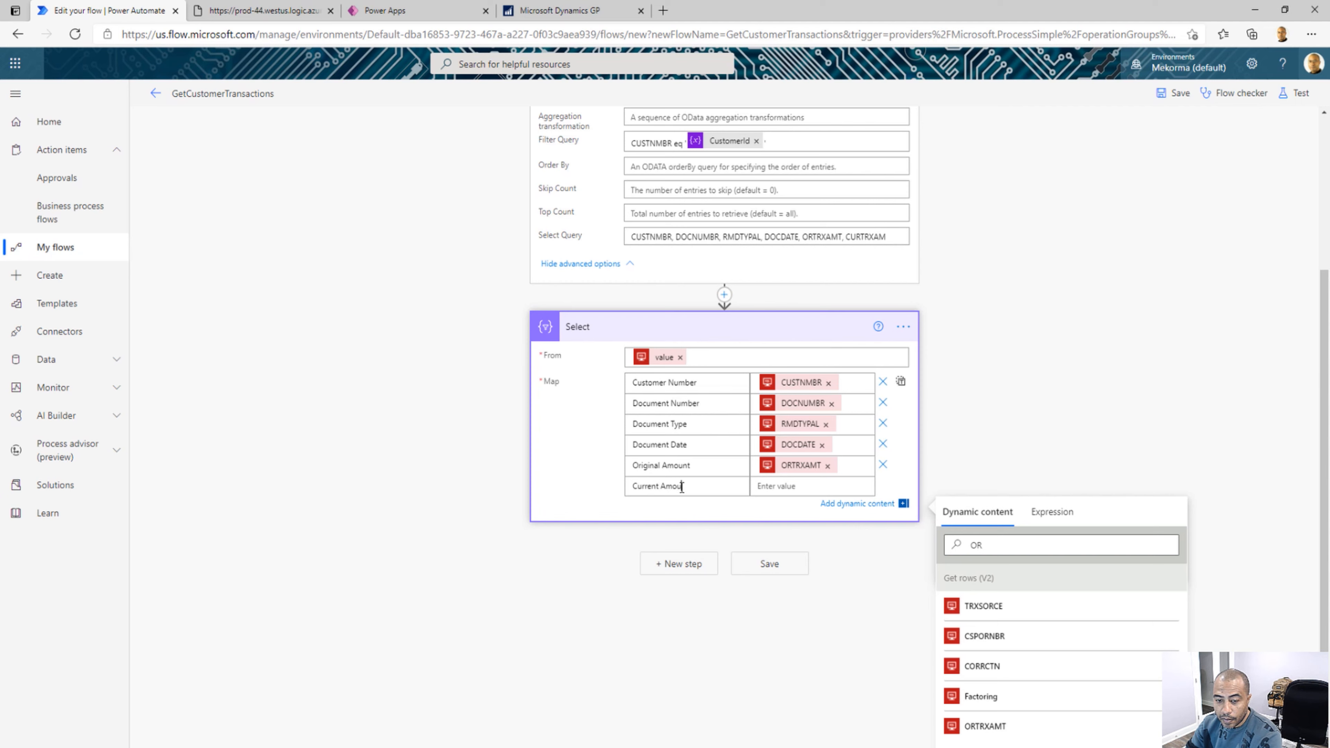
click(761, 486)
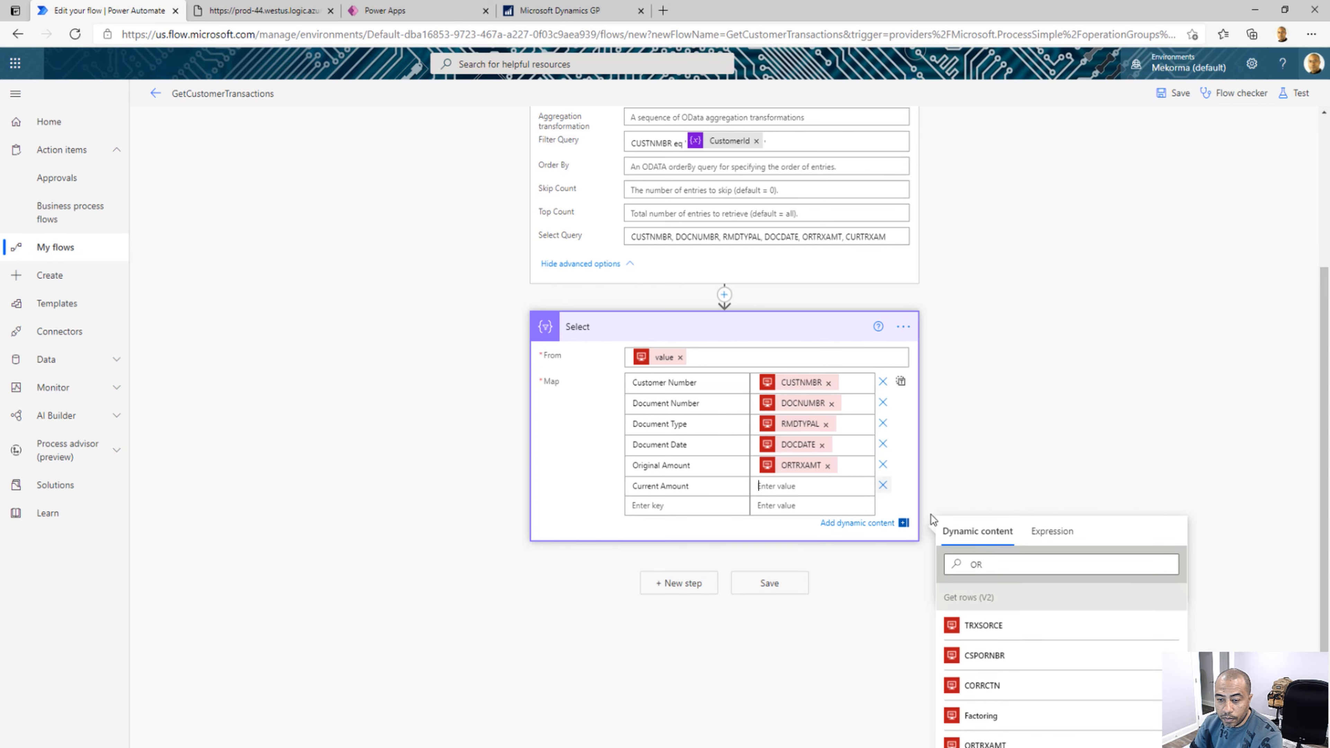
drag(990, 564, 951, 555)
text(UR)
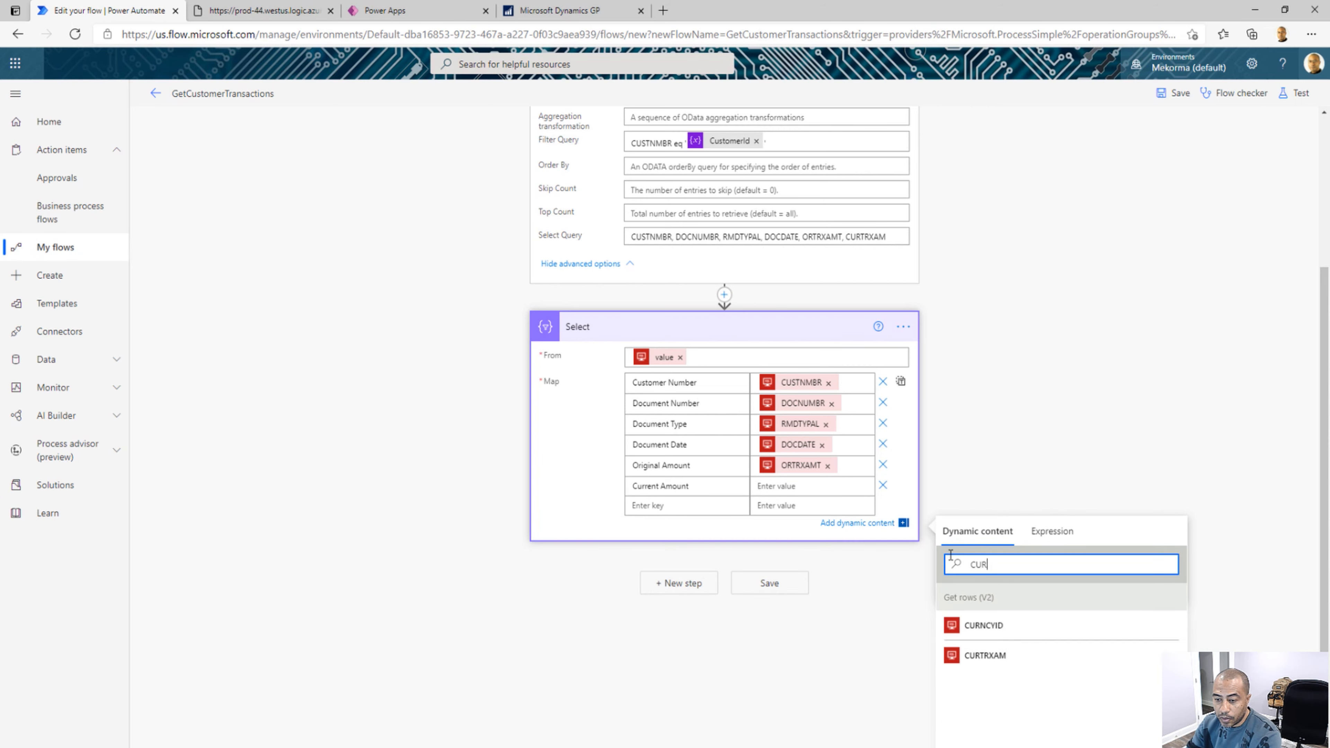
click(981, 657)
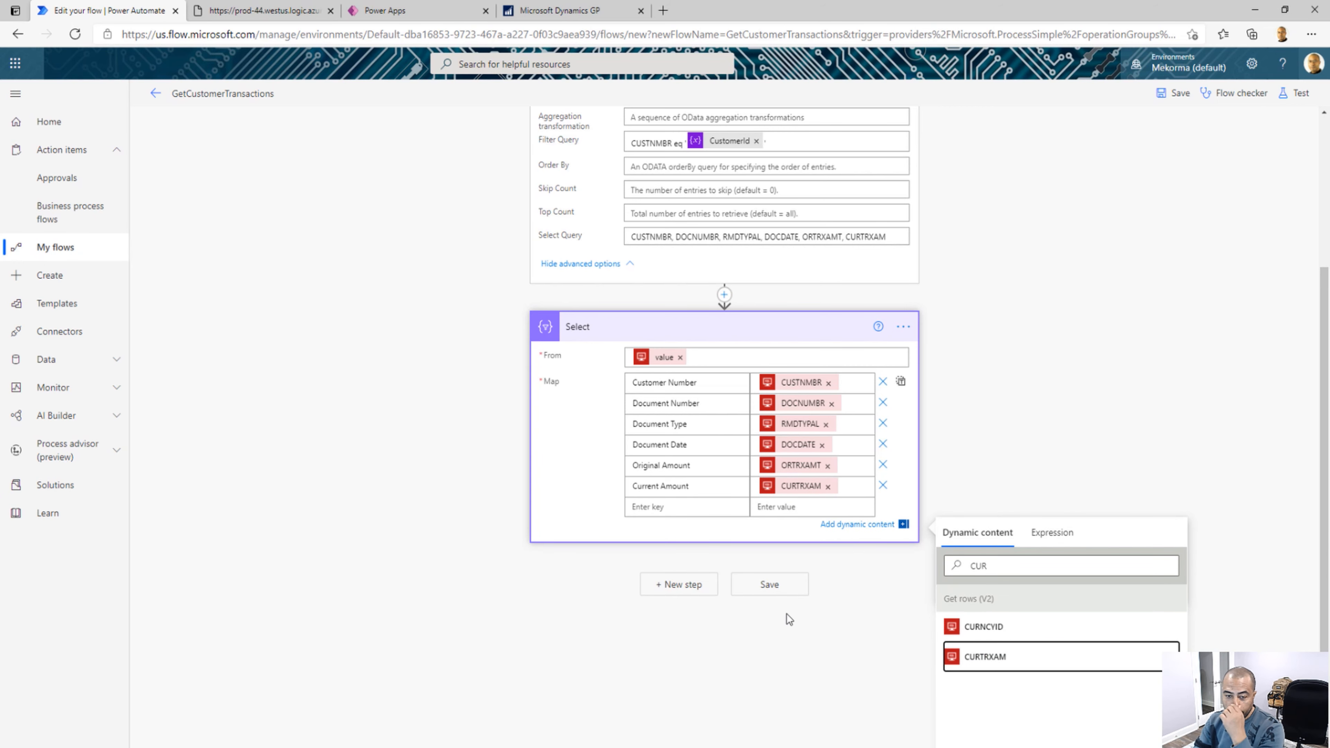
Add an Initialize variable action after the Select action
scroll(732, 537, up, 3)
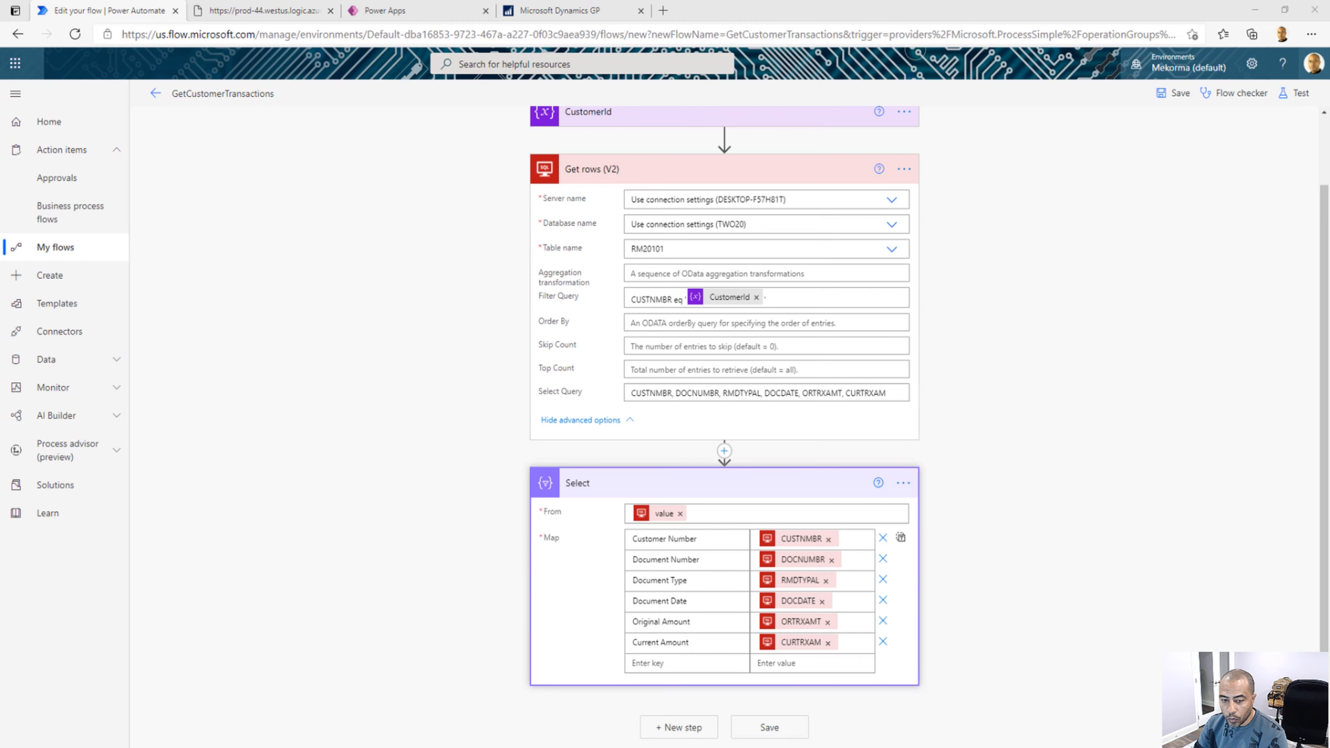
drag(1327, 327, 1325, 487)
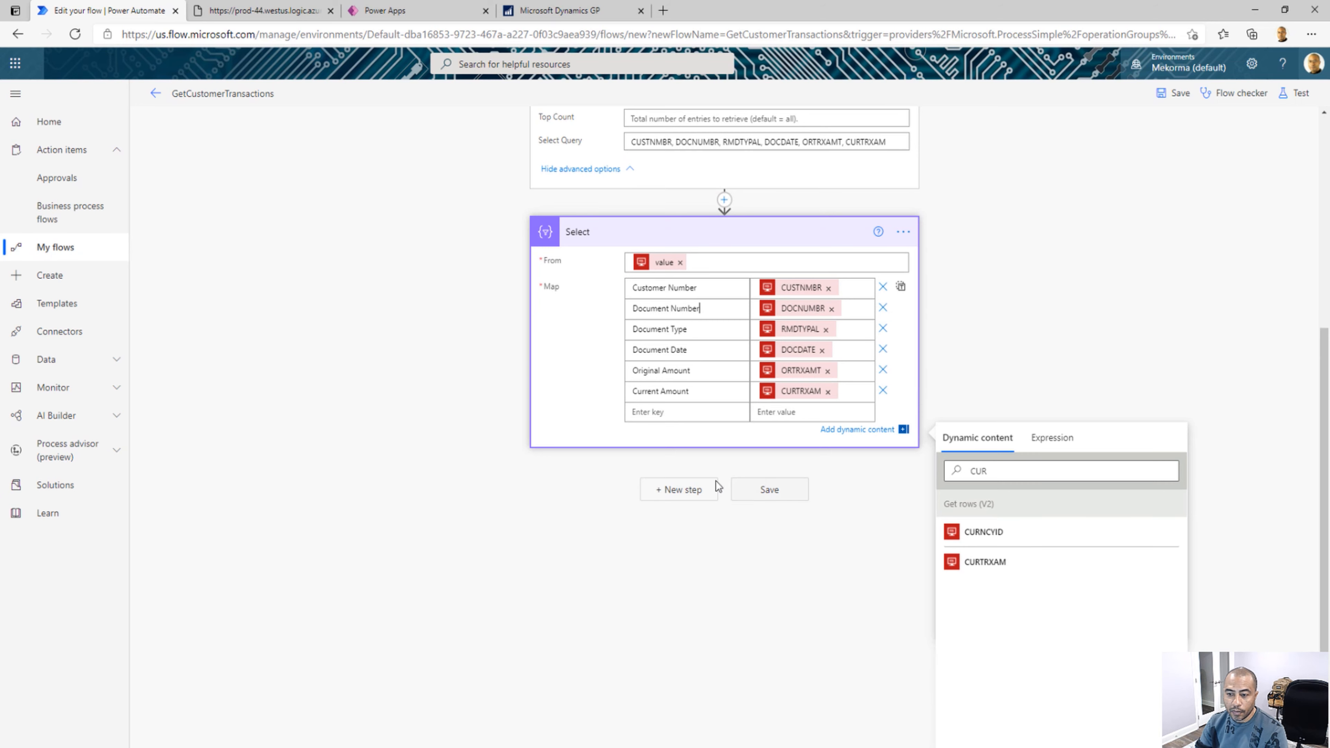
click(675, 491)
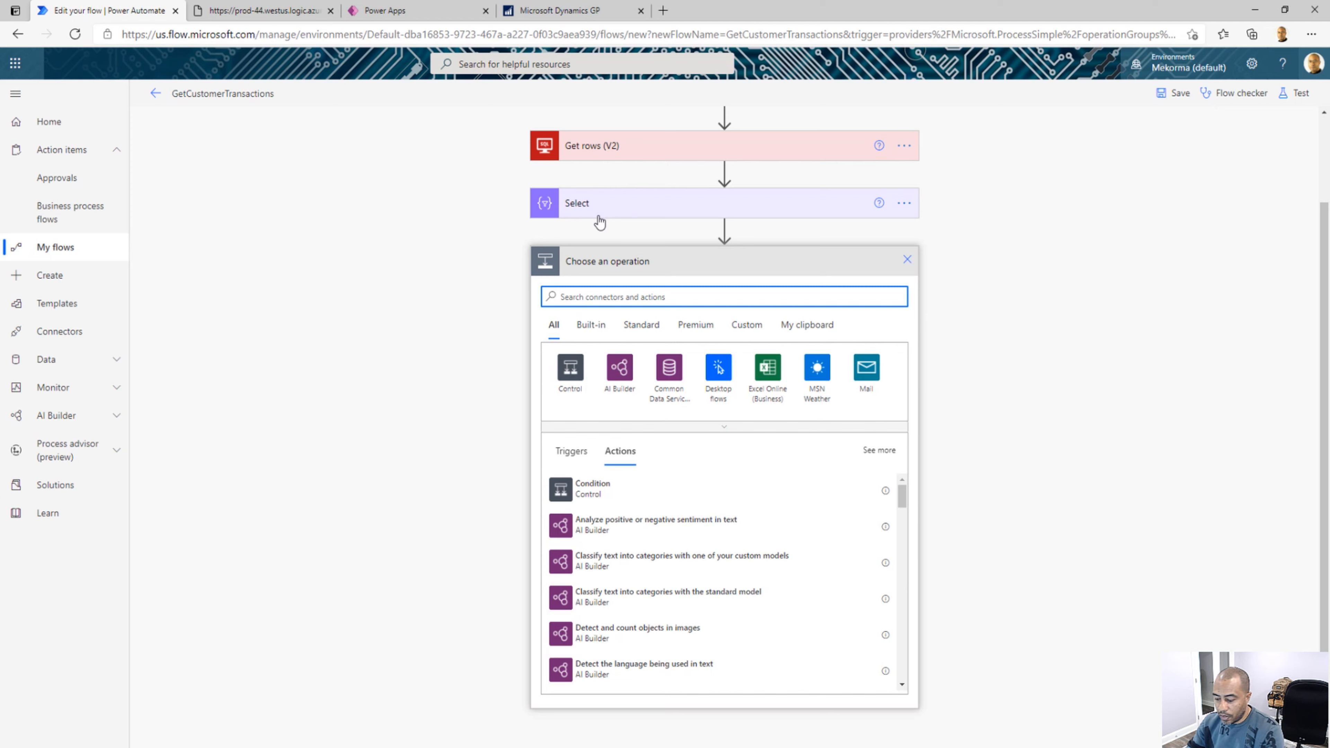
text(Varia)
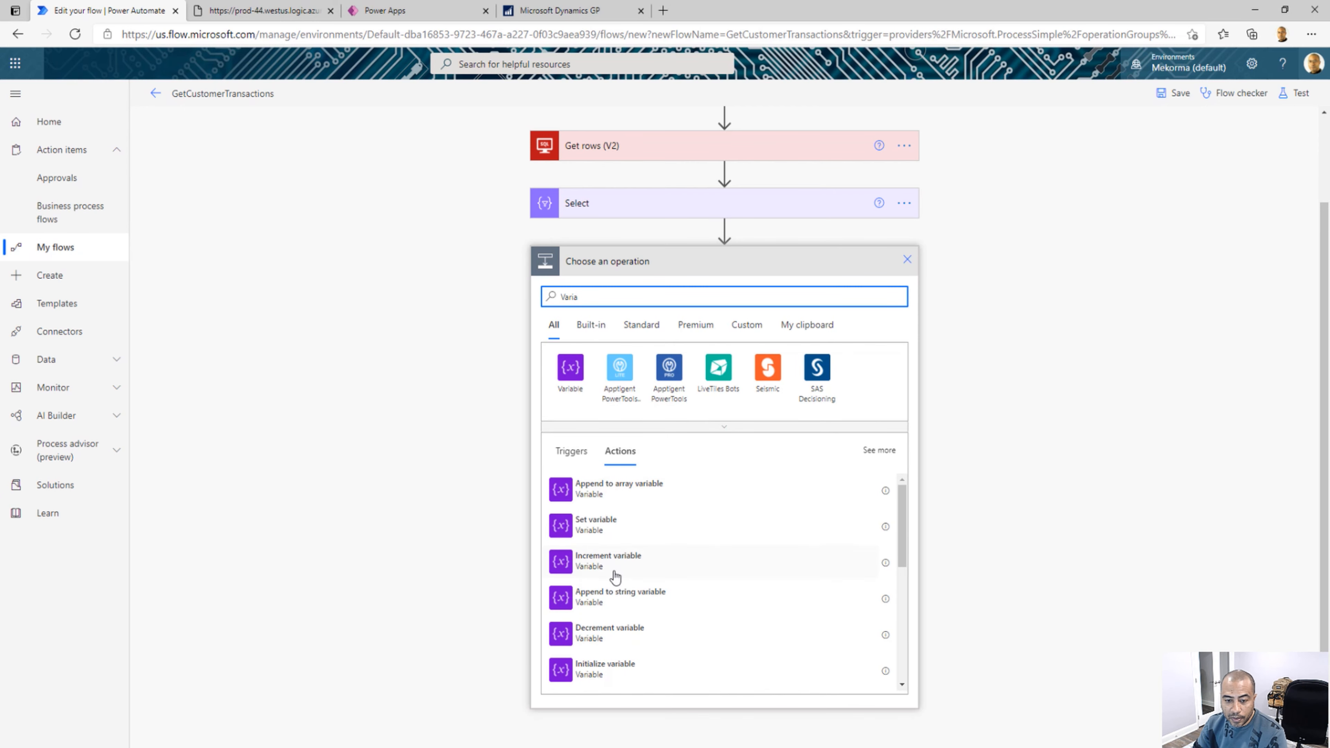
click(647, 671)
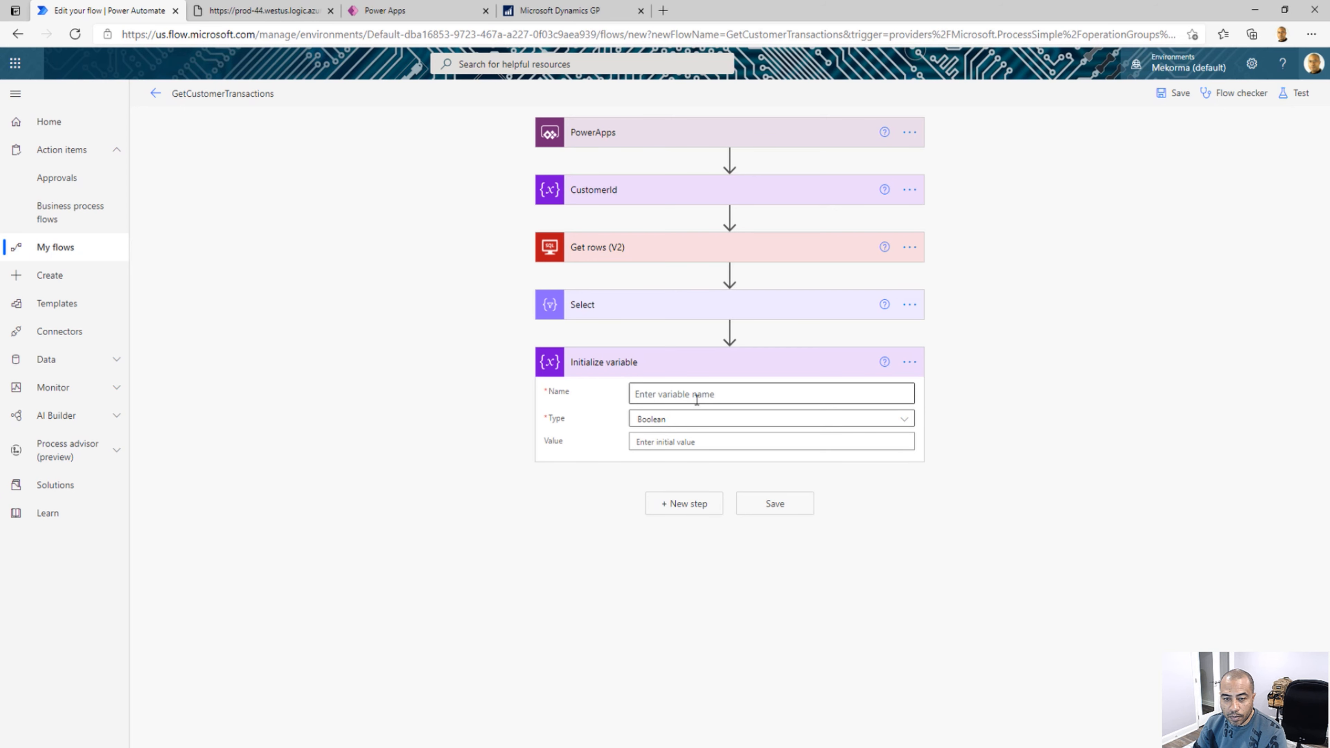
Name the new variable customerInfo, with type Array and the Select action's Output as its initial value
click(697, 400)
text(custo)
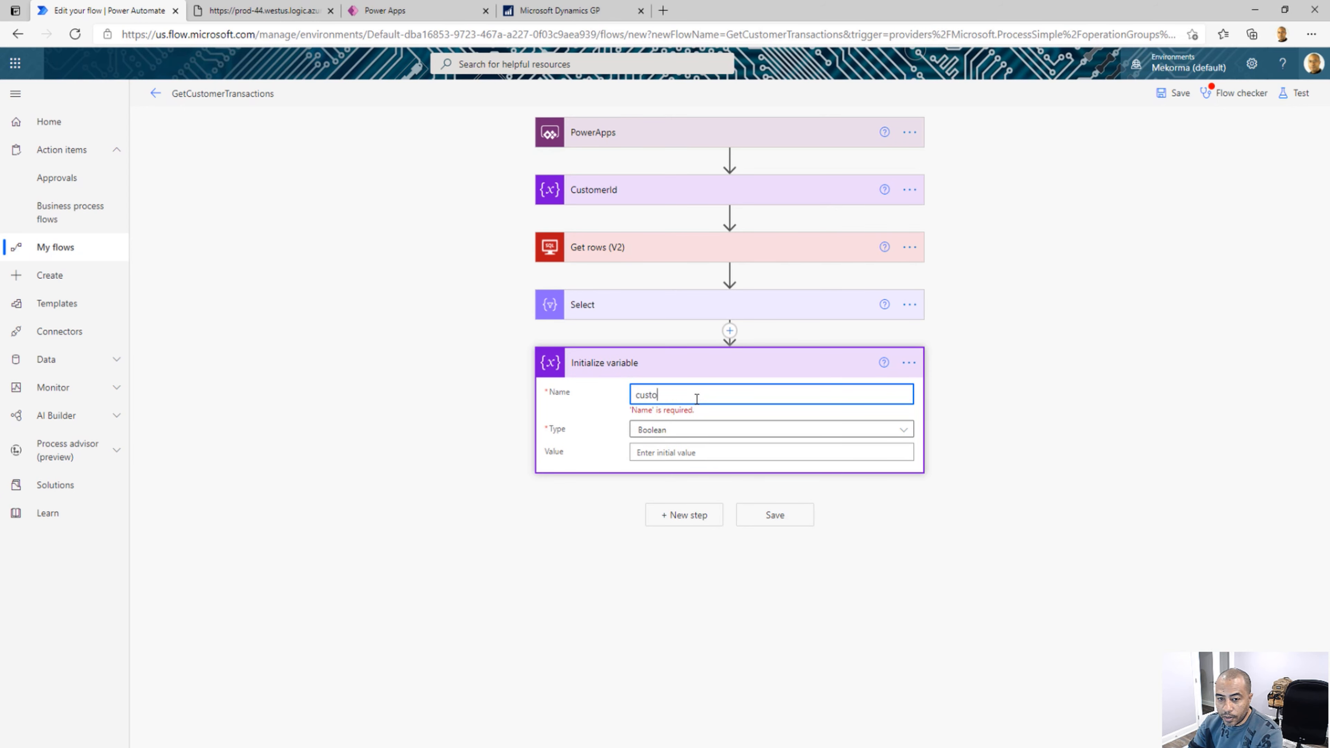
text(merInfo)
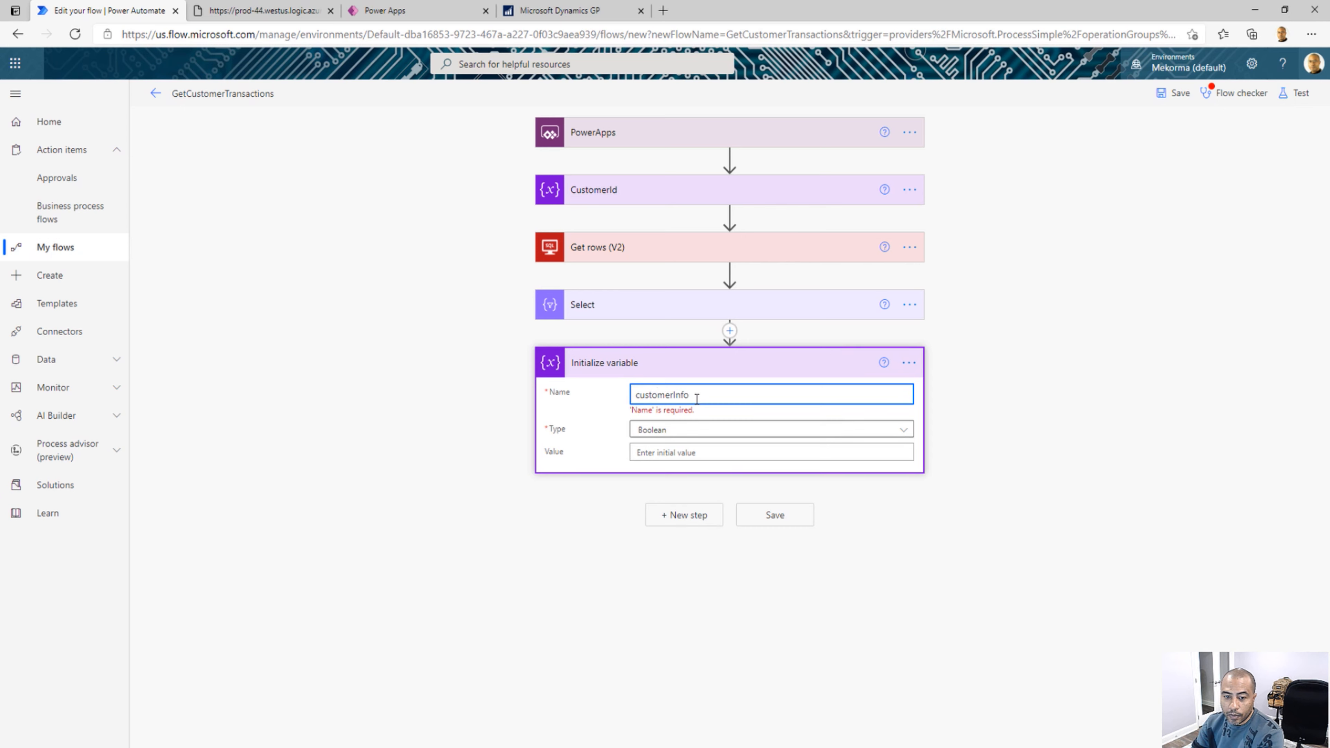
click(673, 421)
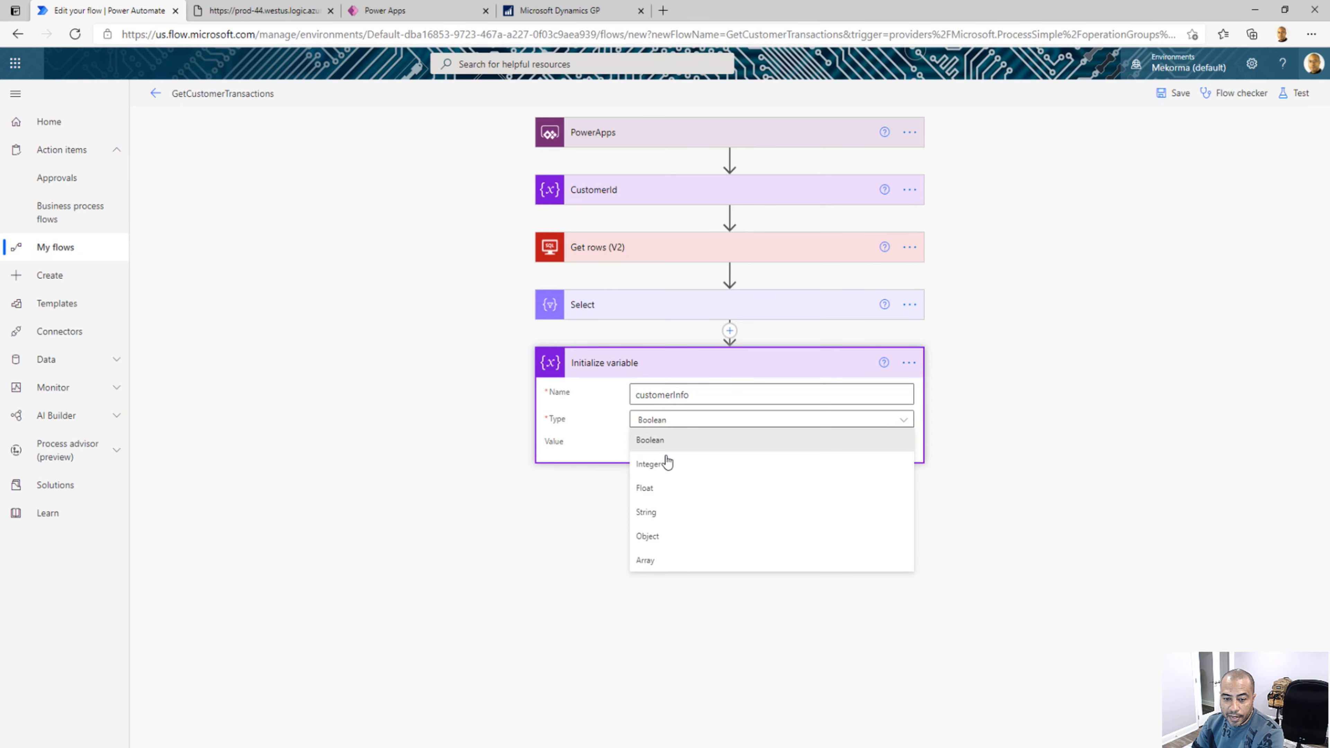
click(649, 562)
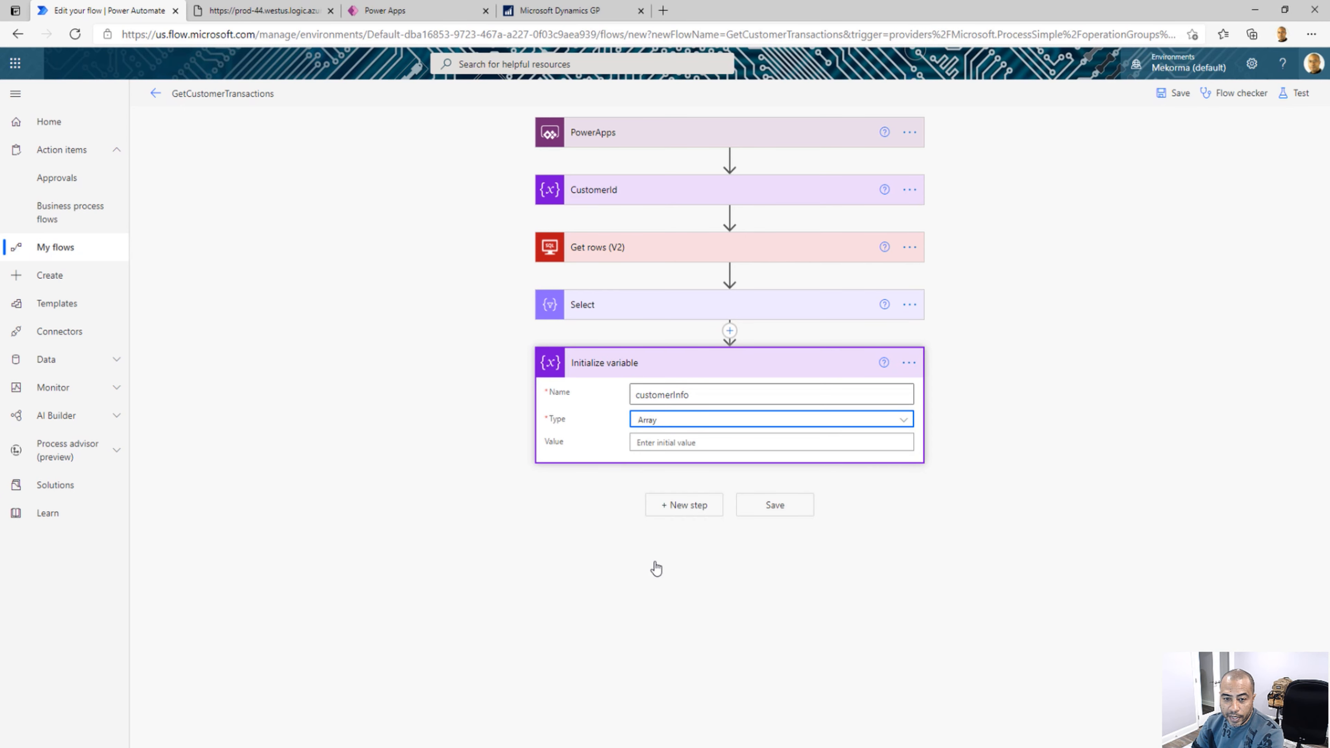
click(658, 445)
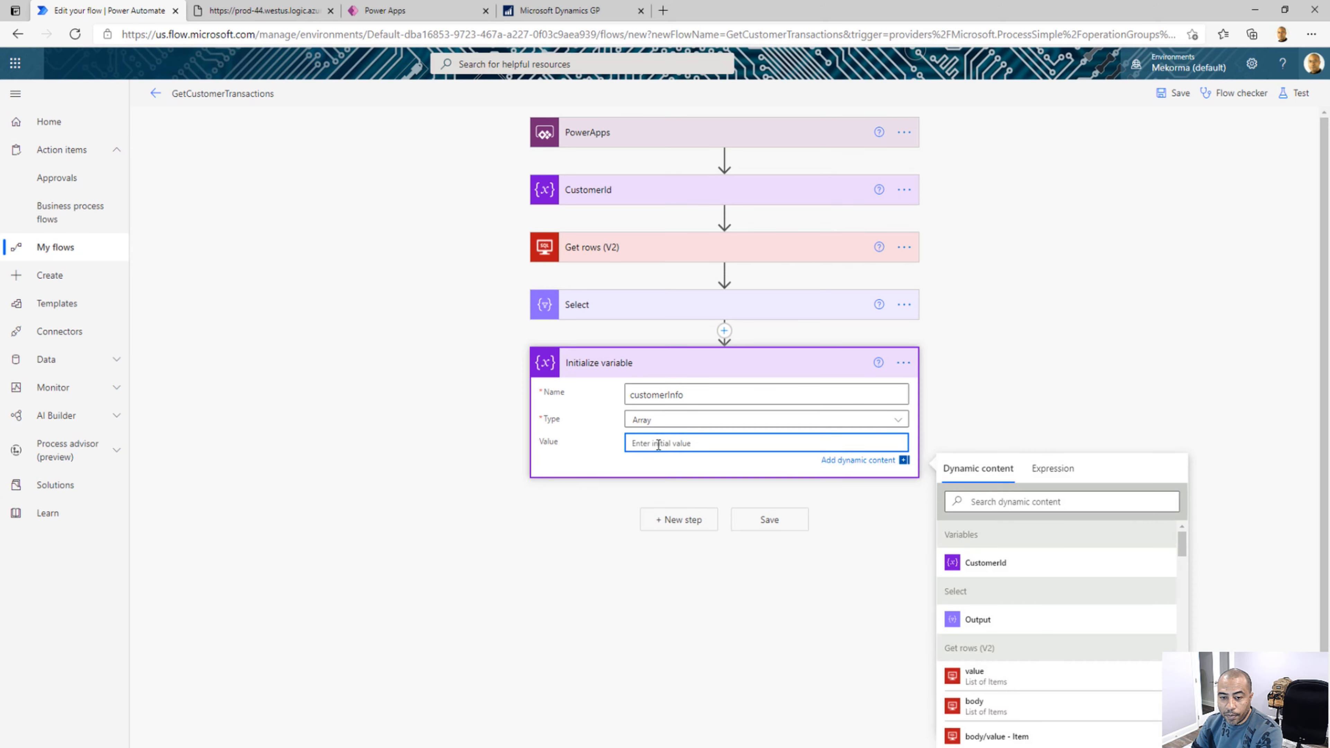
click(979, 621)
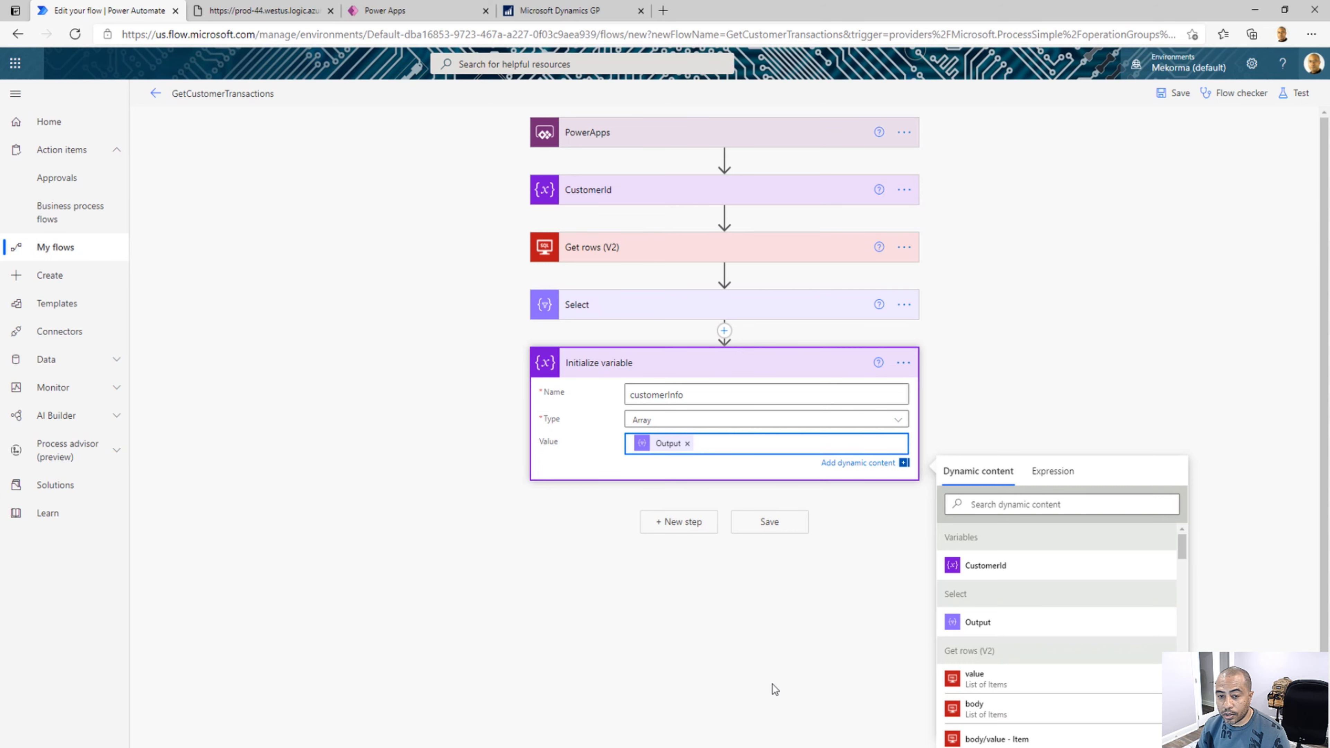
Rename the Initialize variable action to customerInfo
click(907, 371)
click(950, 388)
text(cu)
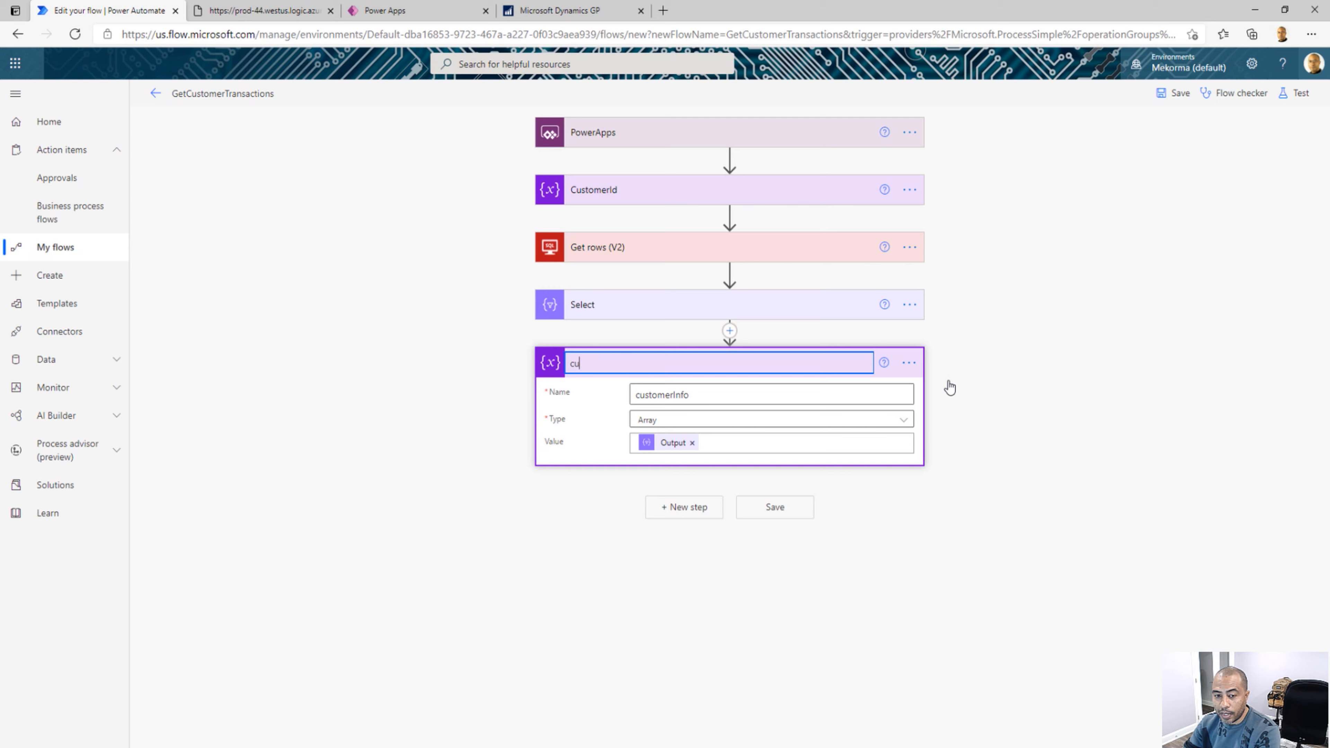
text(stomerInfo)
click(680, 480)
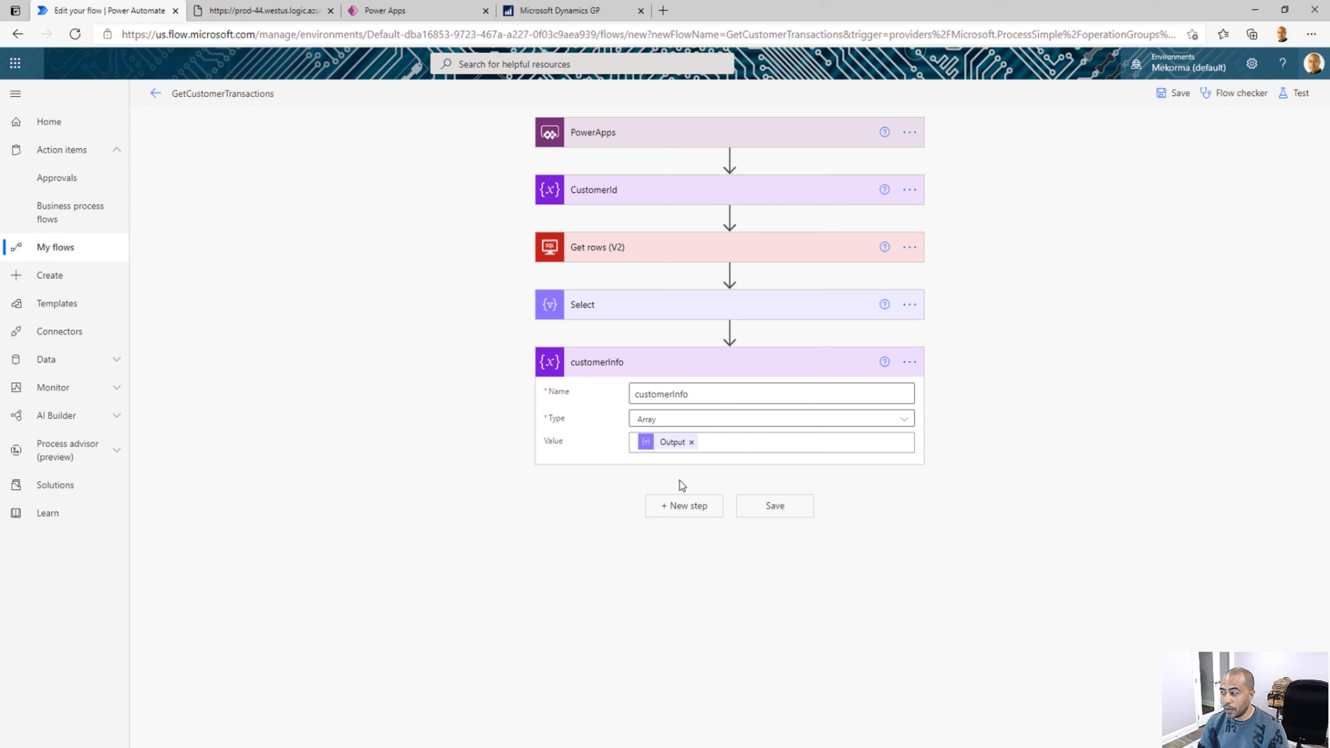
Add a Respond to a PowerApp or flow action after customerInfo and show its available output types
click(683, 505)
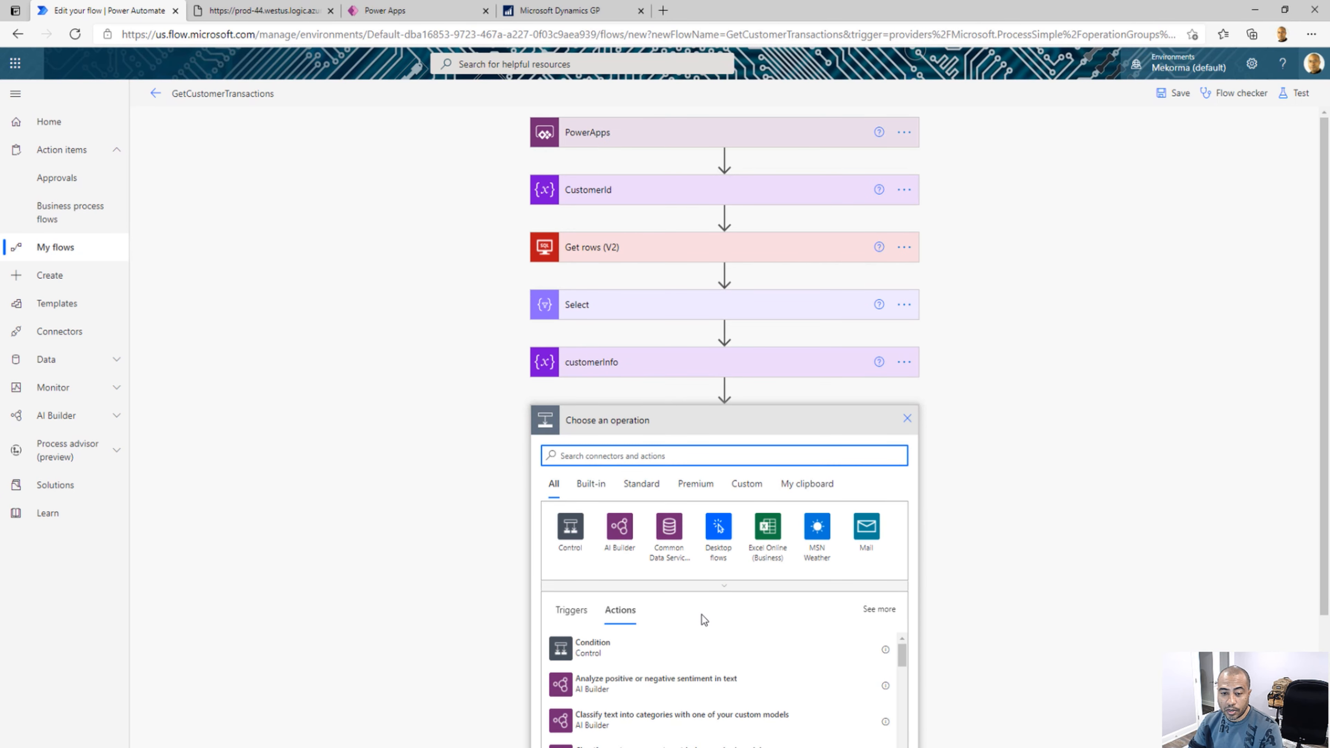
text(Power)
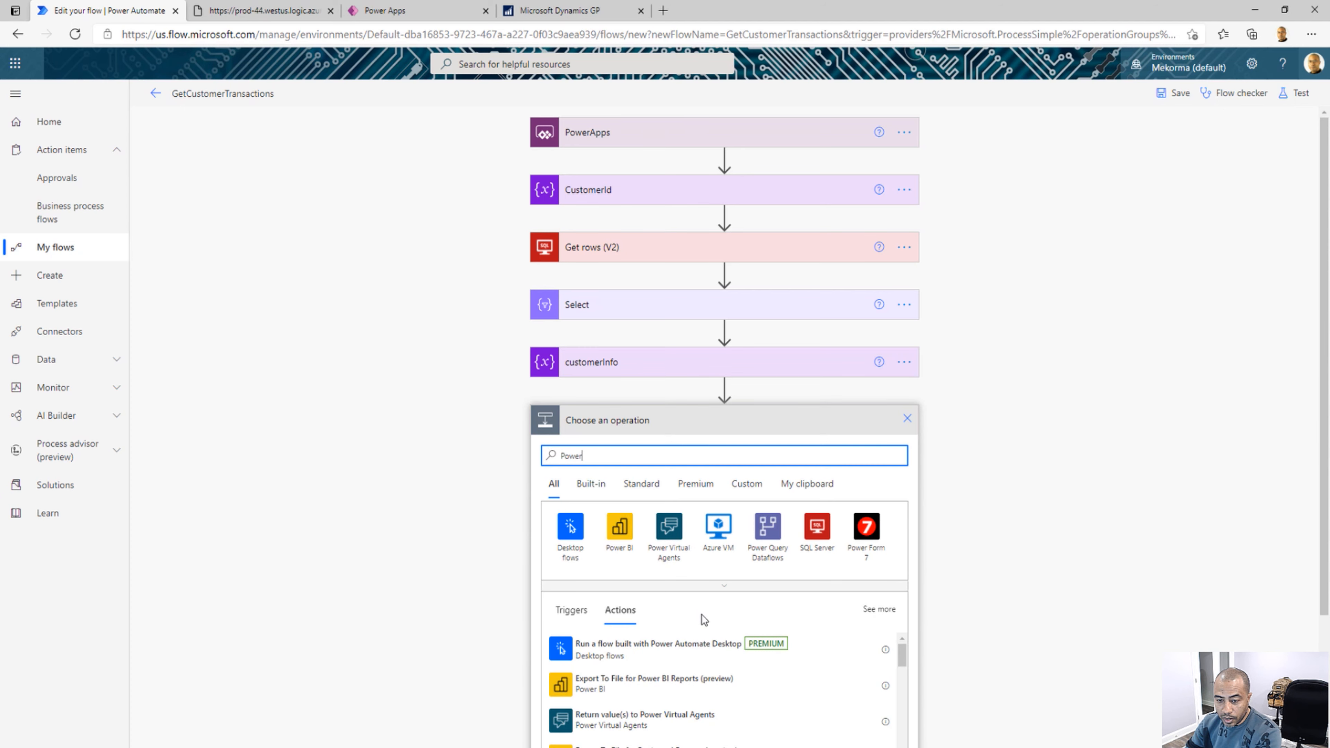
text(Apps)
click(569, 527)
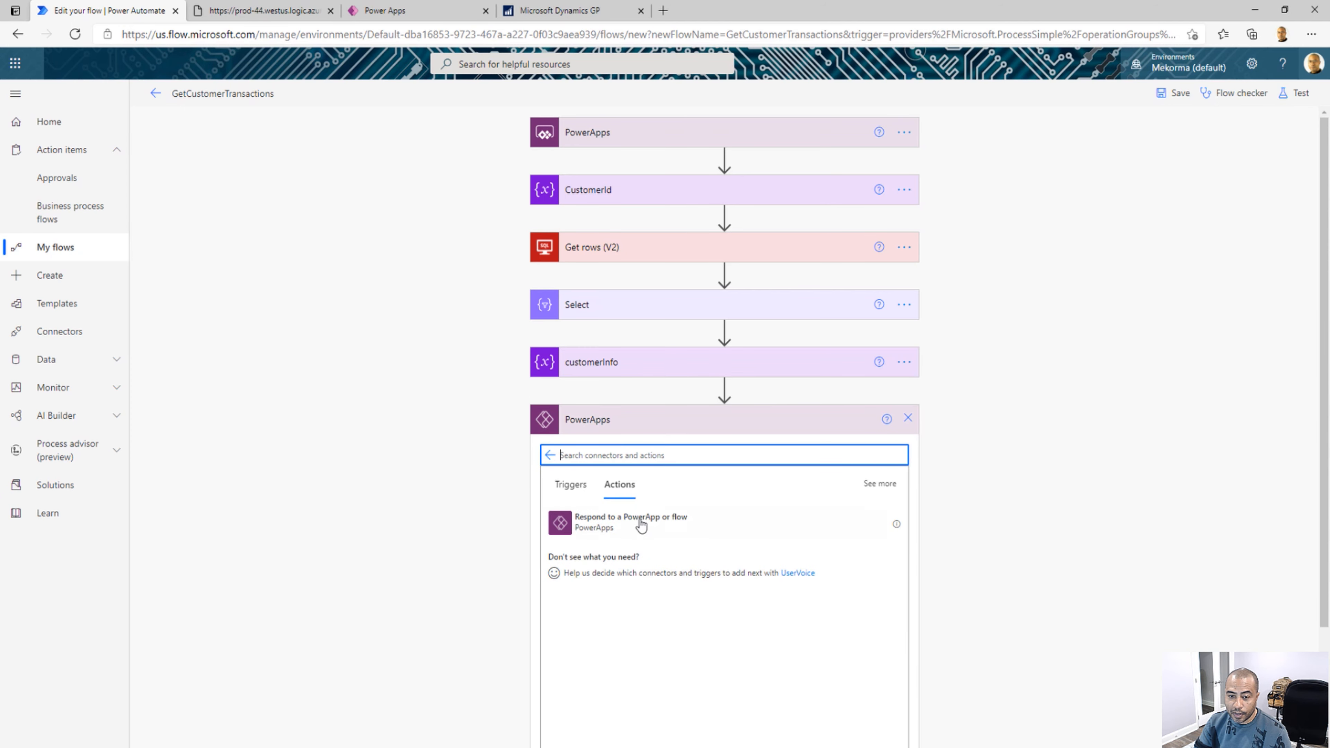
click(647, 530)
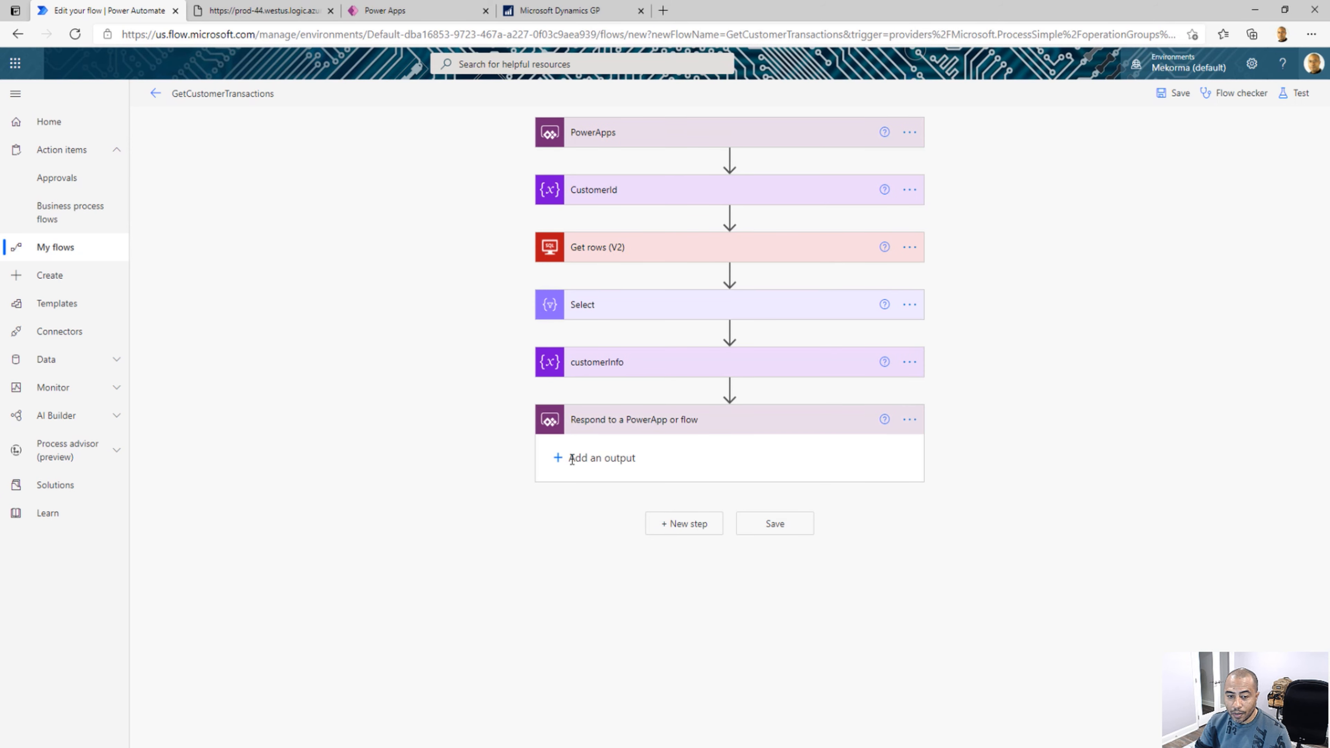
click(573, 459)
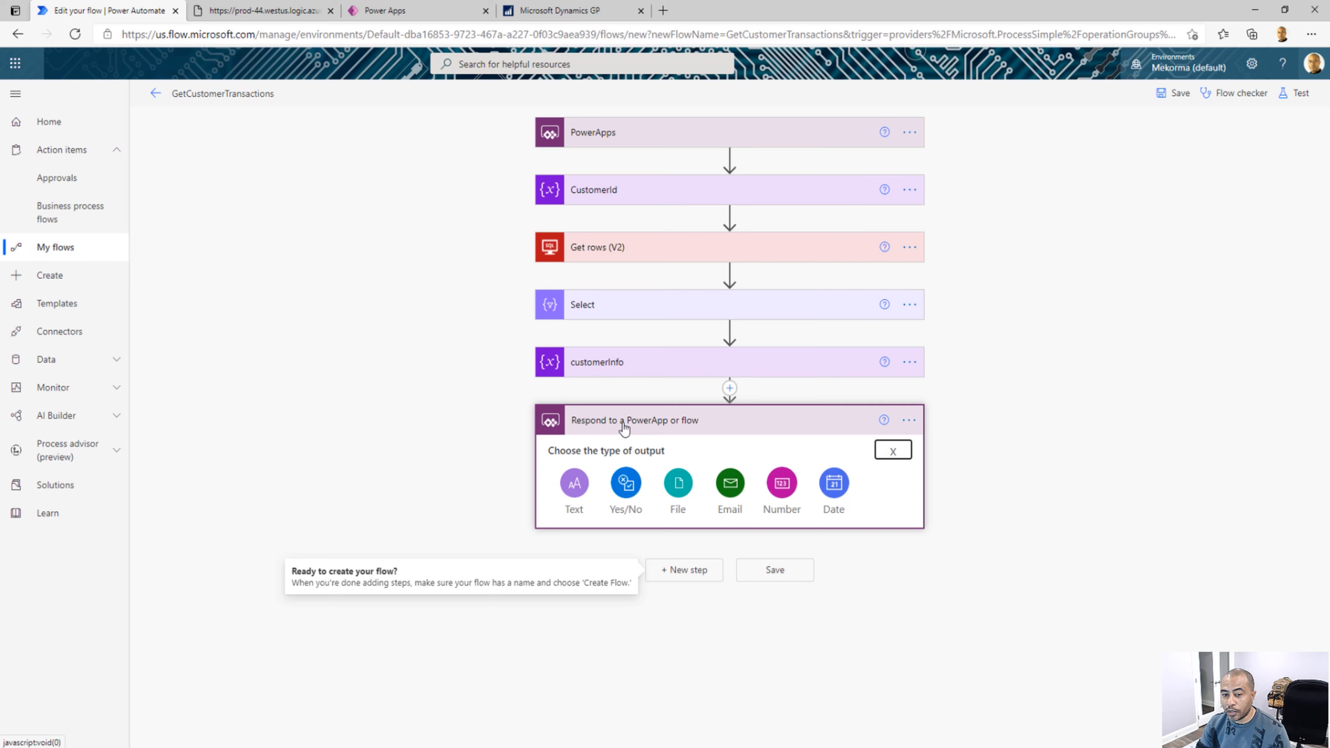
Delete the Respond to a PowerApp or flow action from the flow
click(910, 421)
click(970, 587)
click(674, 428)
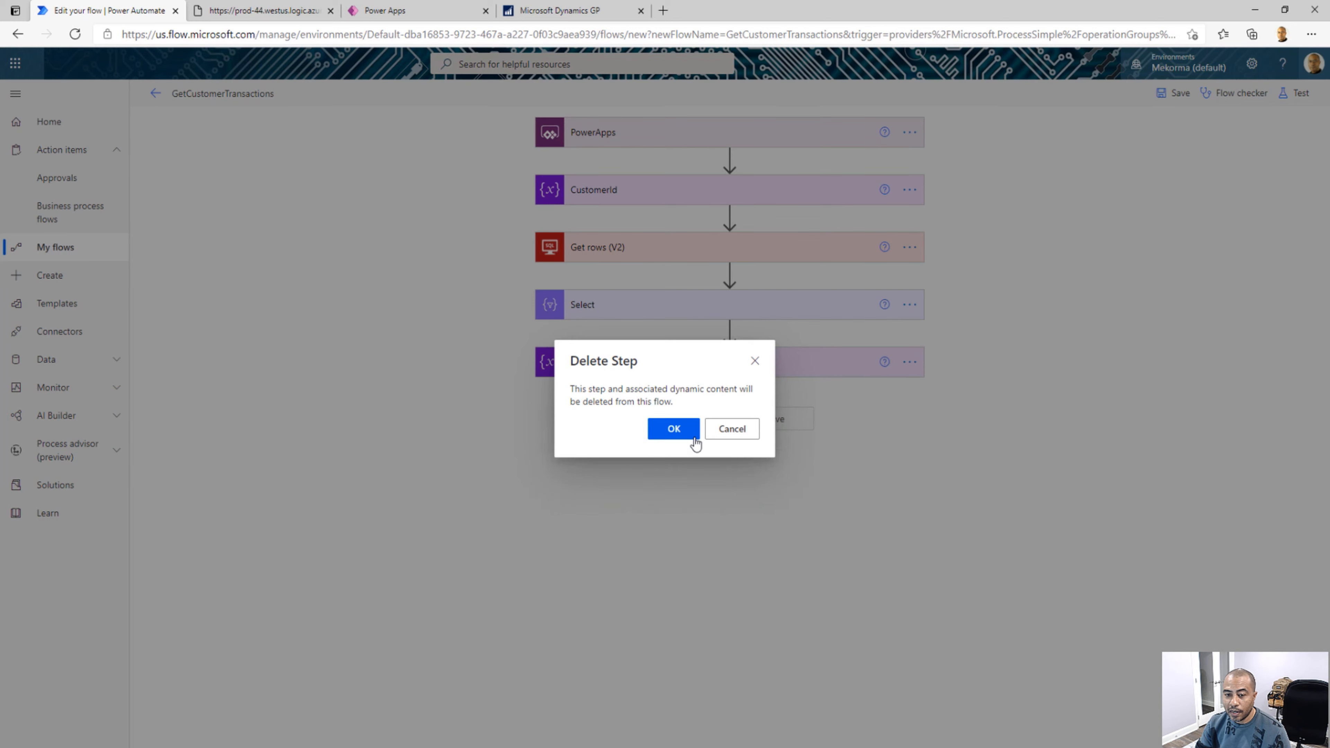
Add the Request connector's Response action after the customerInfo action
click(704, 423)
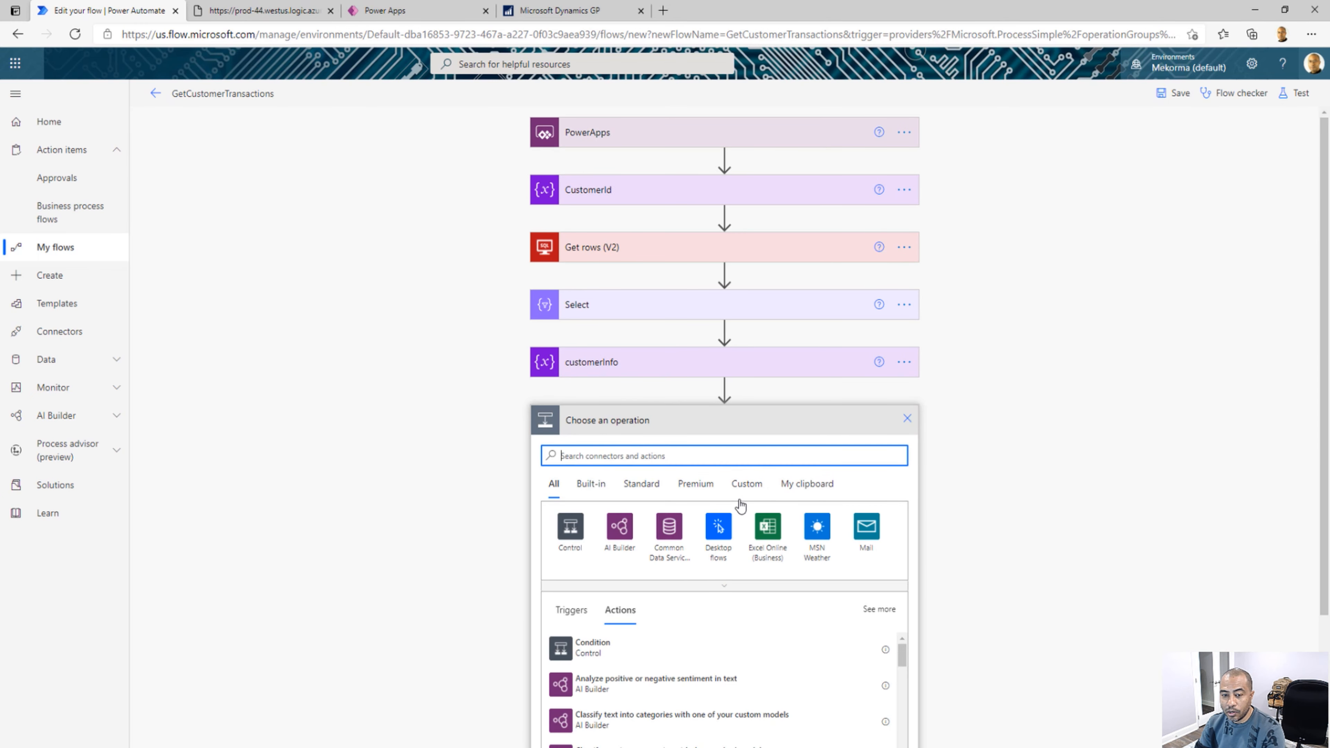
text(Response)
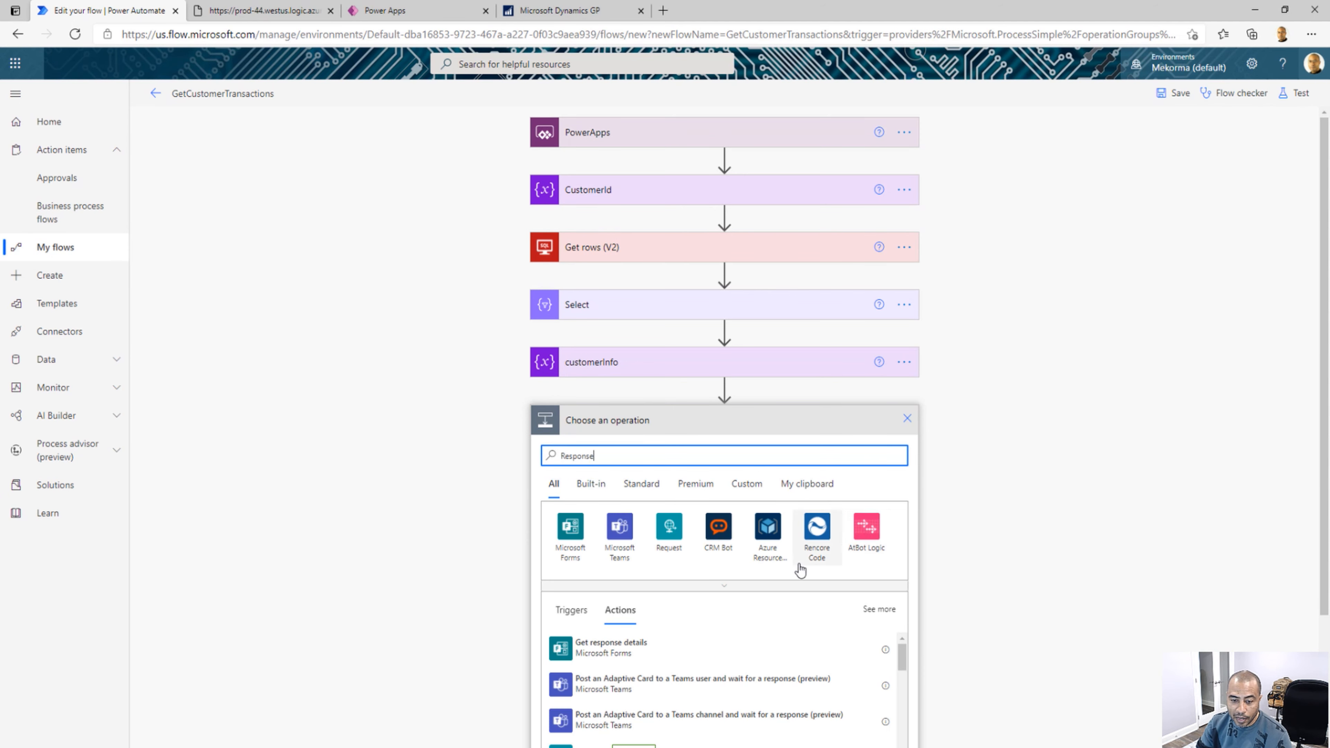
click(672, 540)
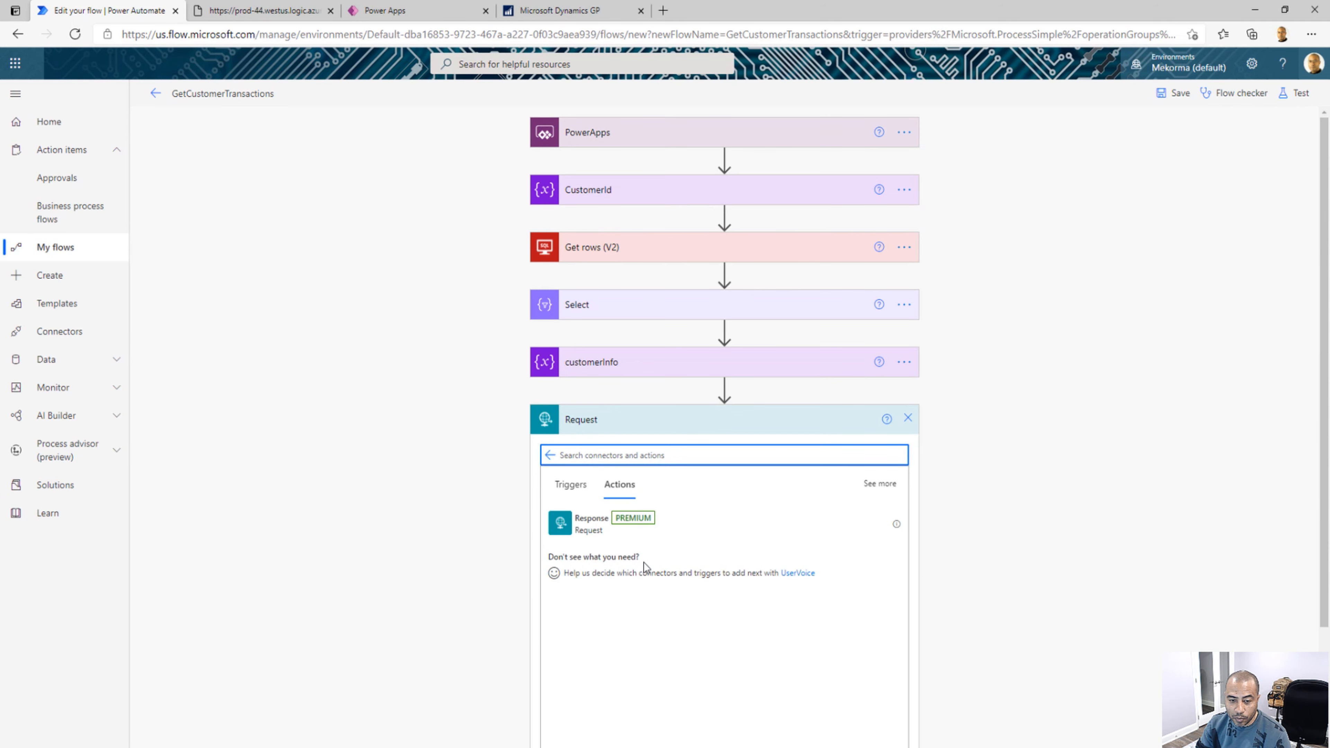
click(592, 529)
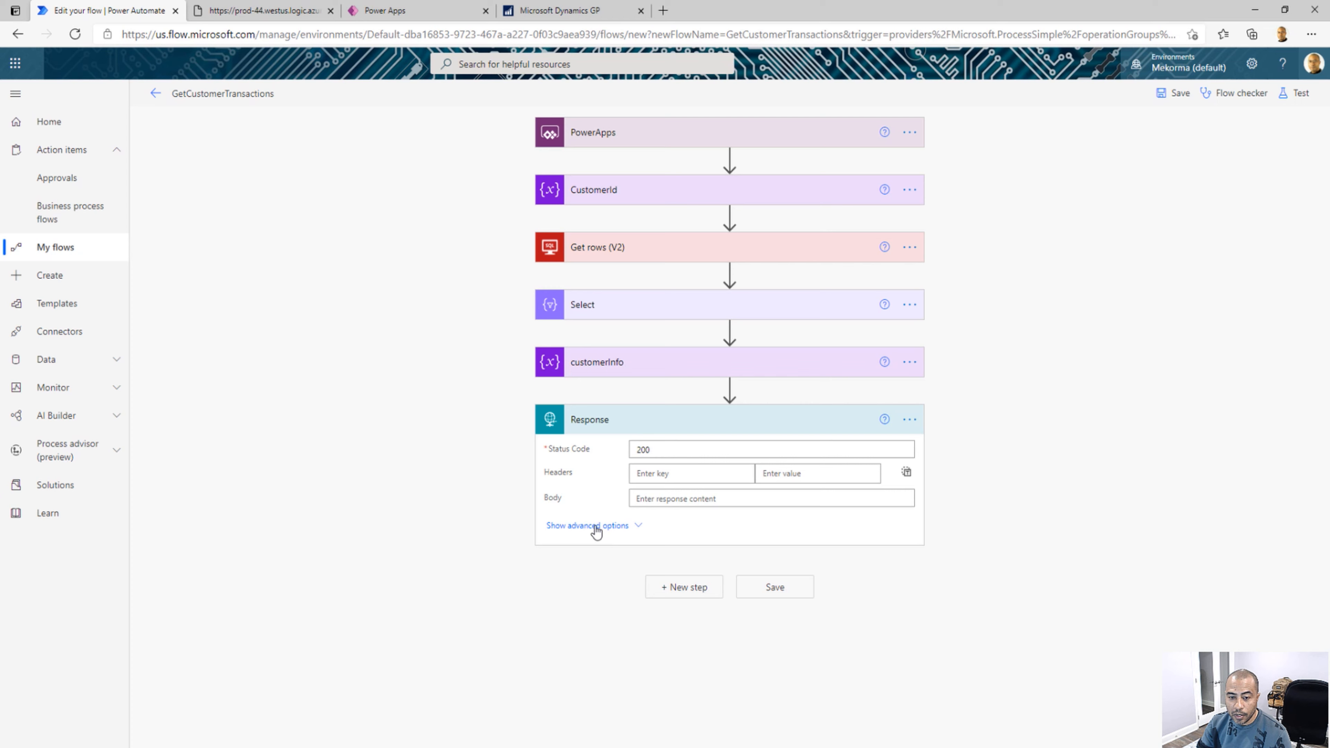
Show the Response action's advanced options and set its body to the customerInfo variable
click(618, 525)
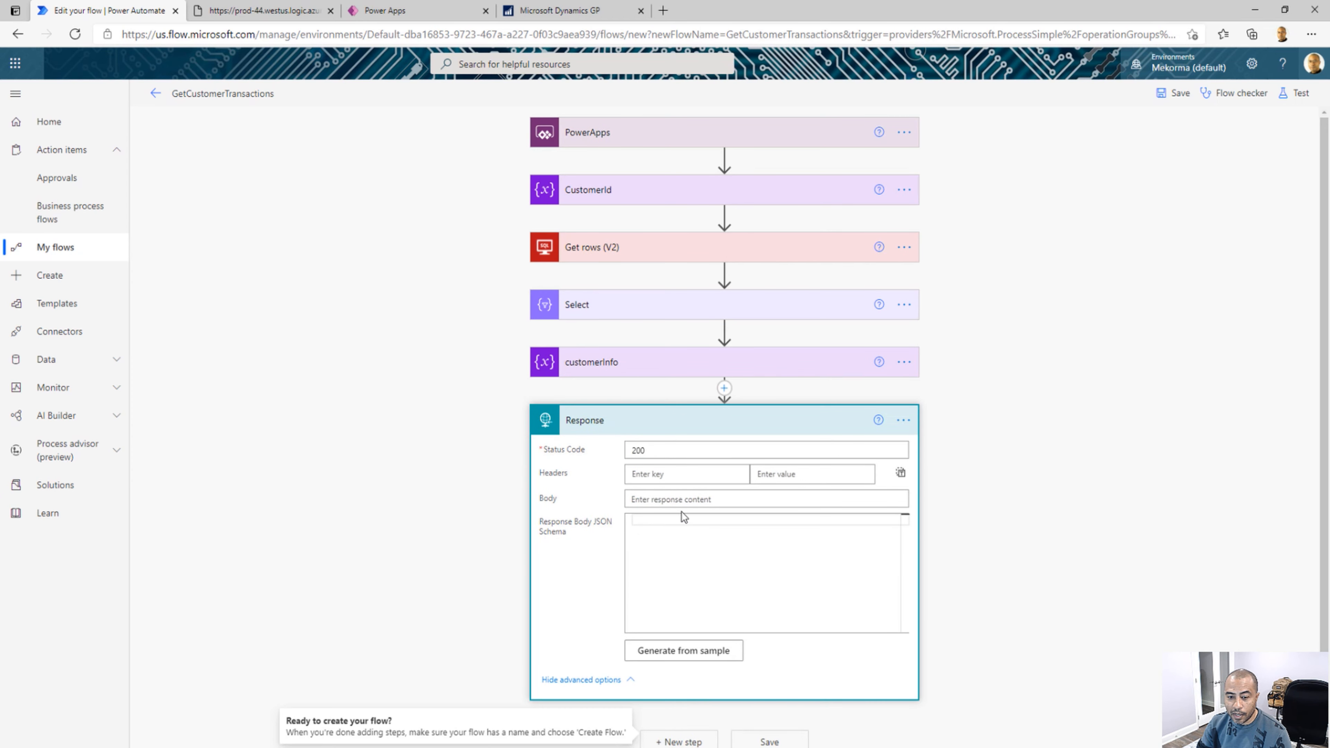
click(665, 501)
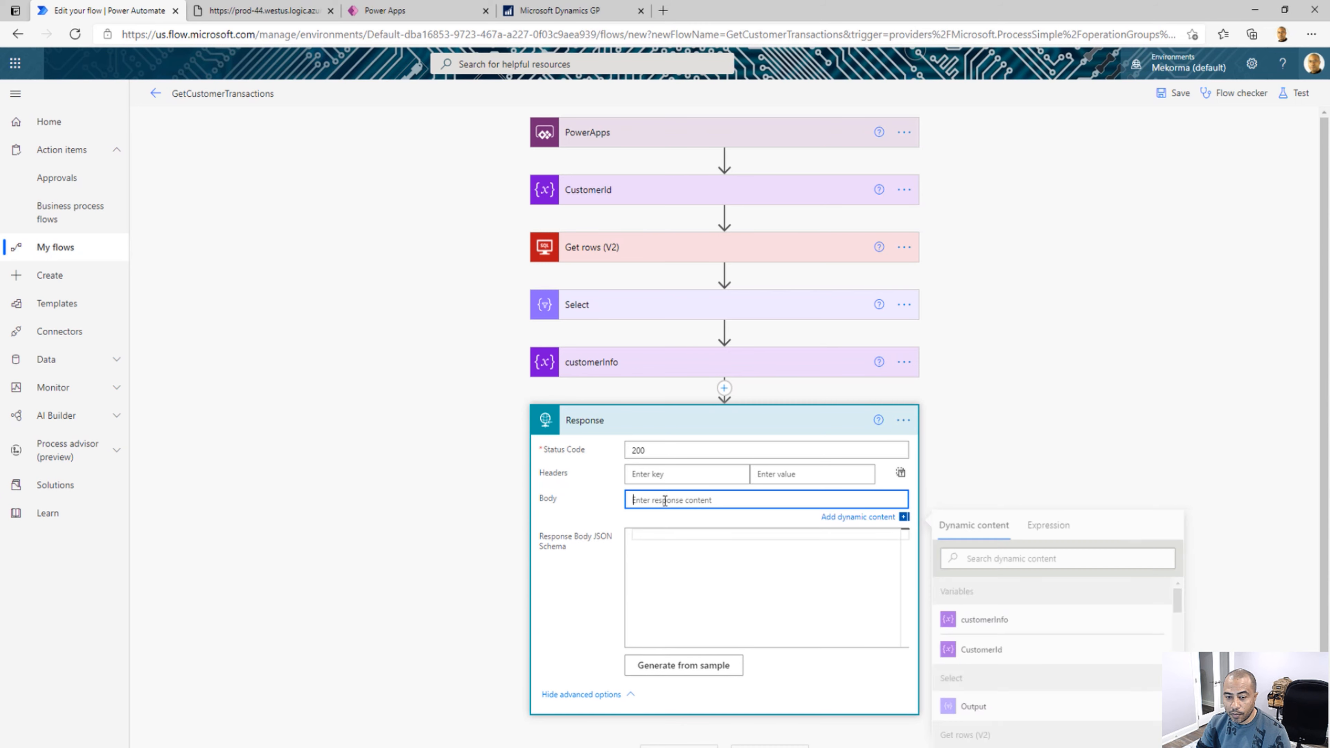
click(995, 622)
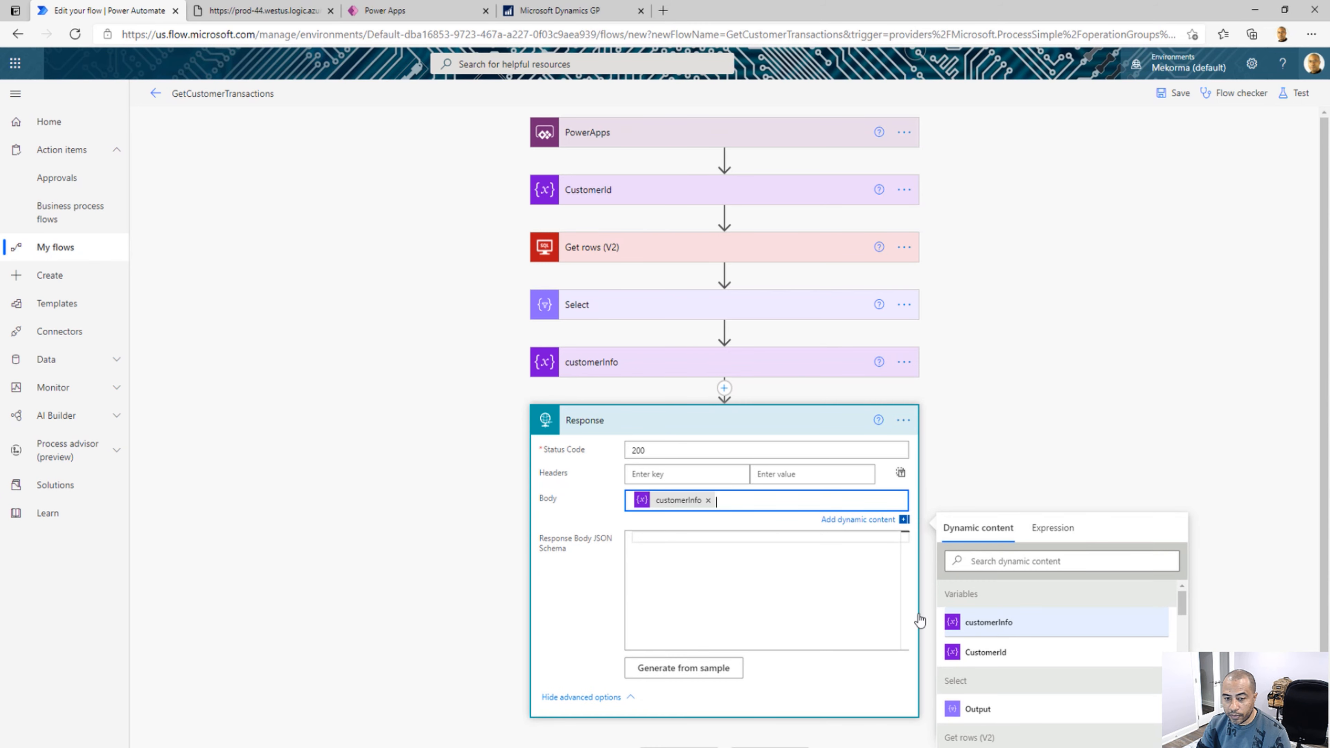
click(728, 558)
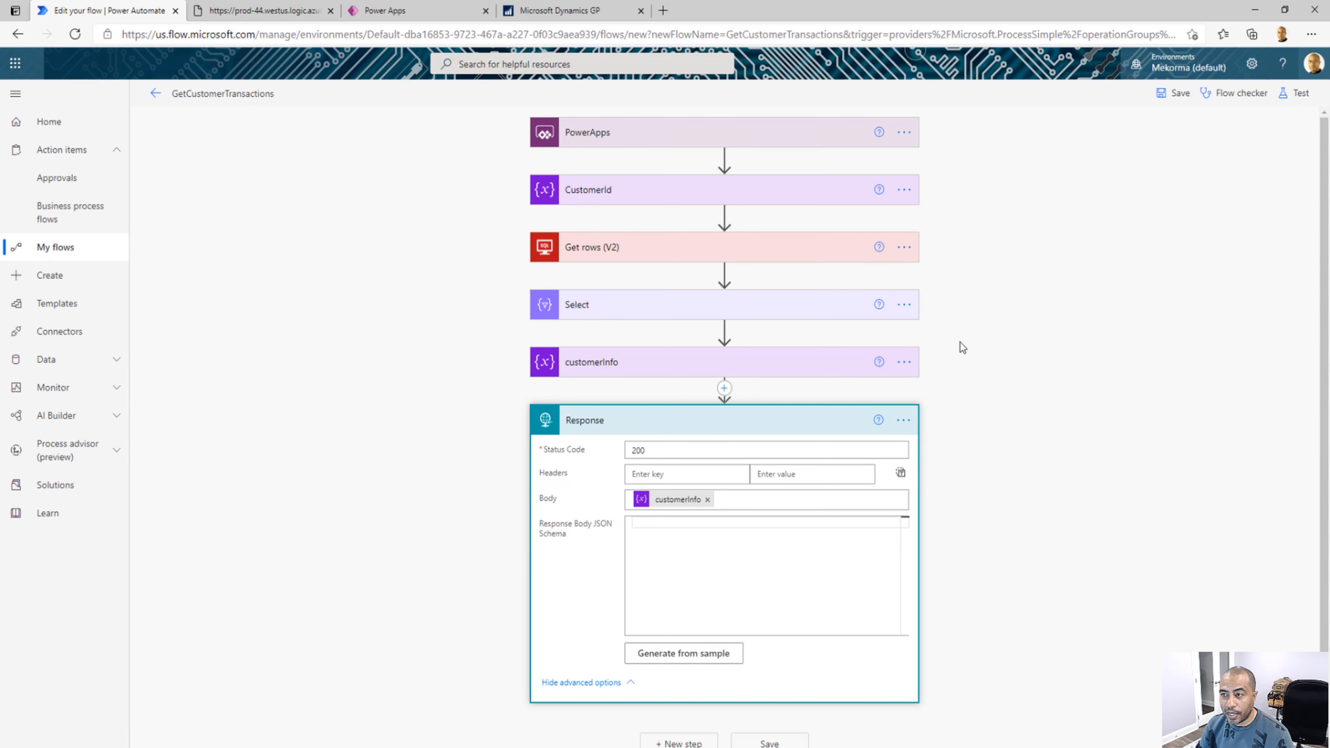
Save the flow and run a manual test, entering the customer ID as the CustomerId_Value
click(1294, 94)
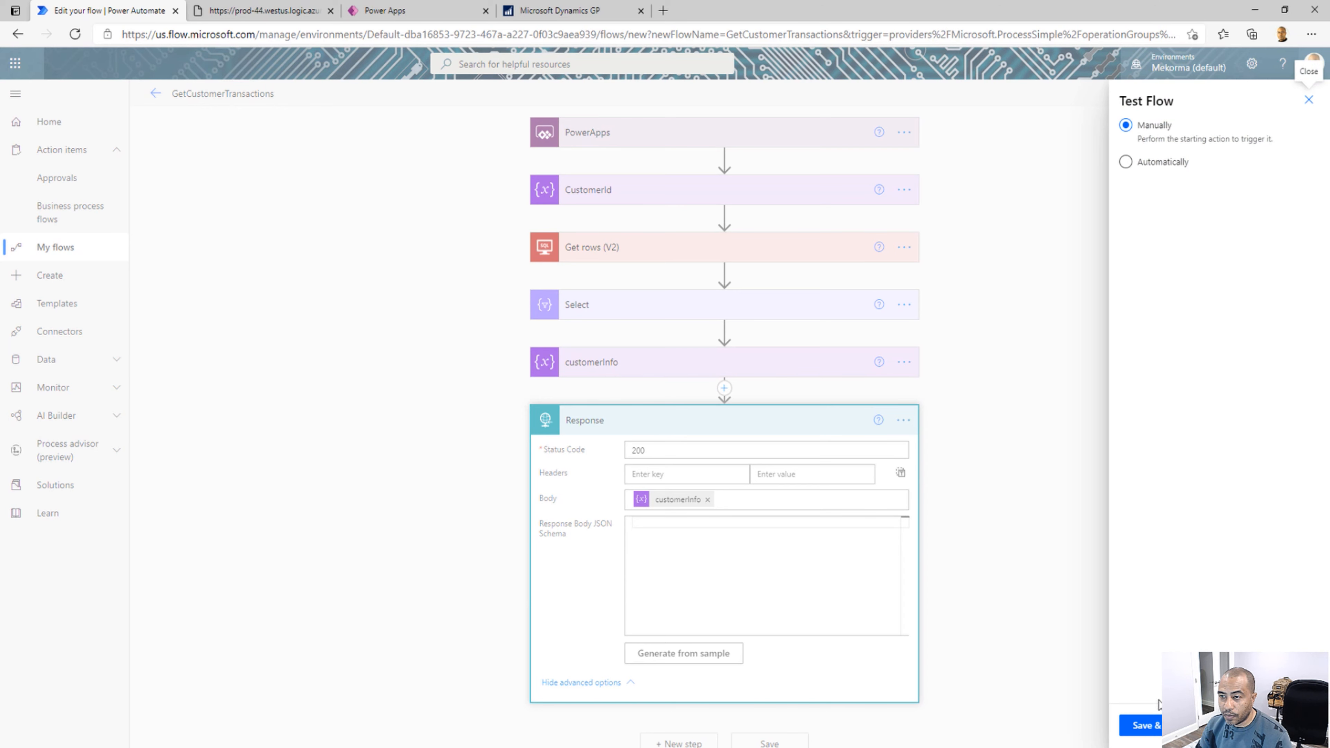
click(1152, 726)
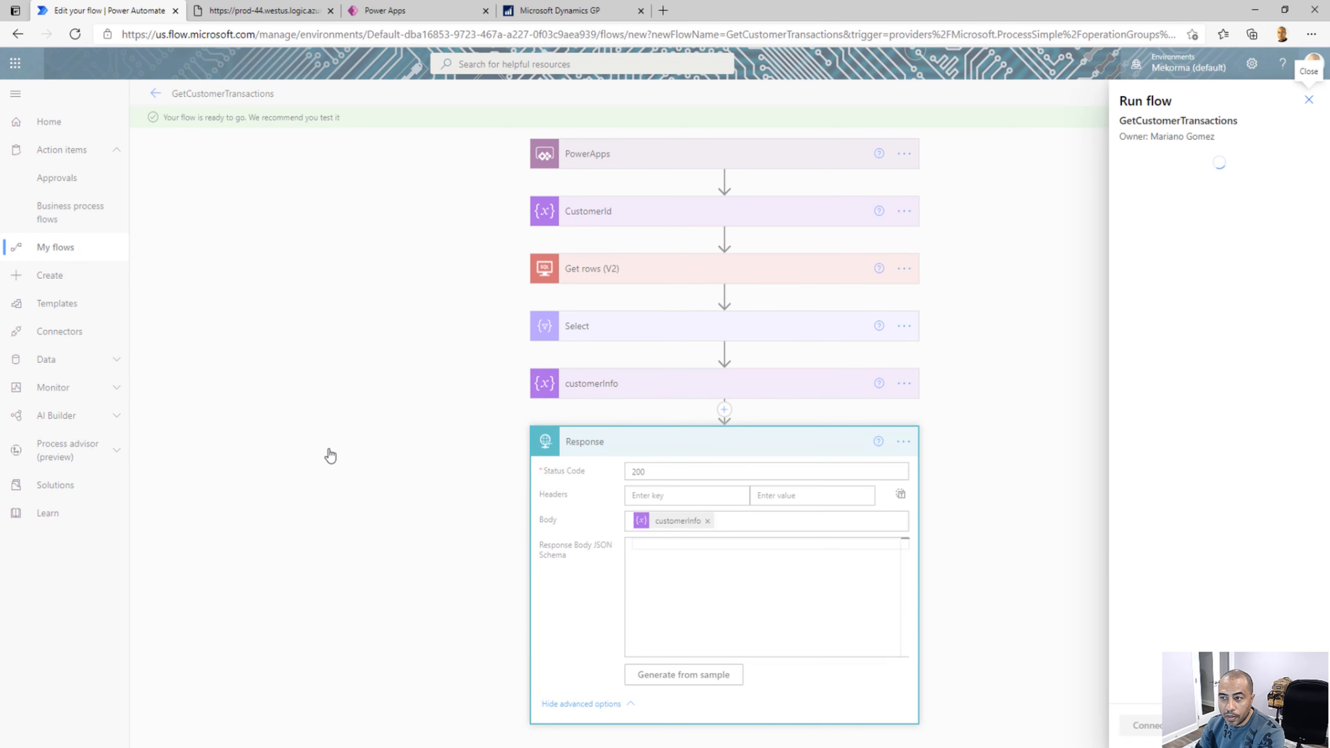
text(AARPM)
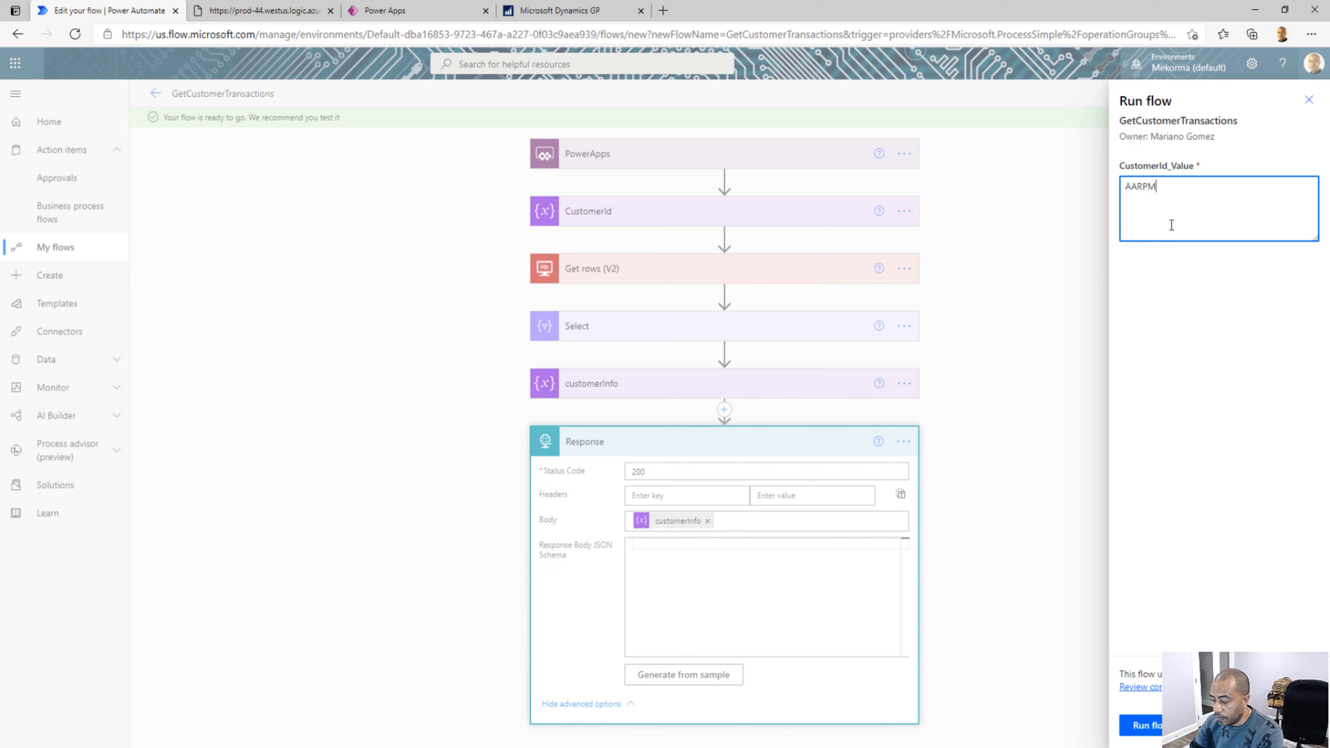
key(BackSpace)
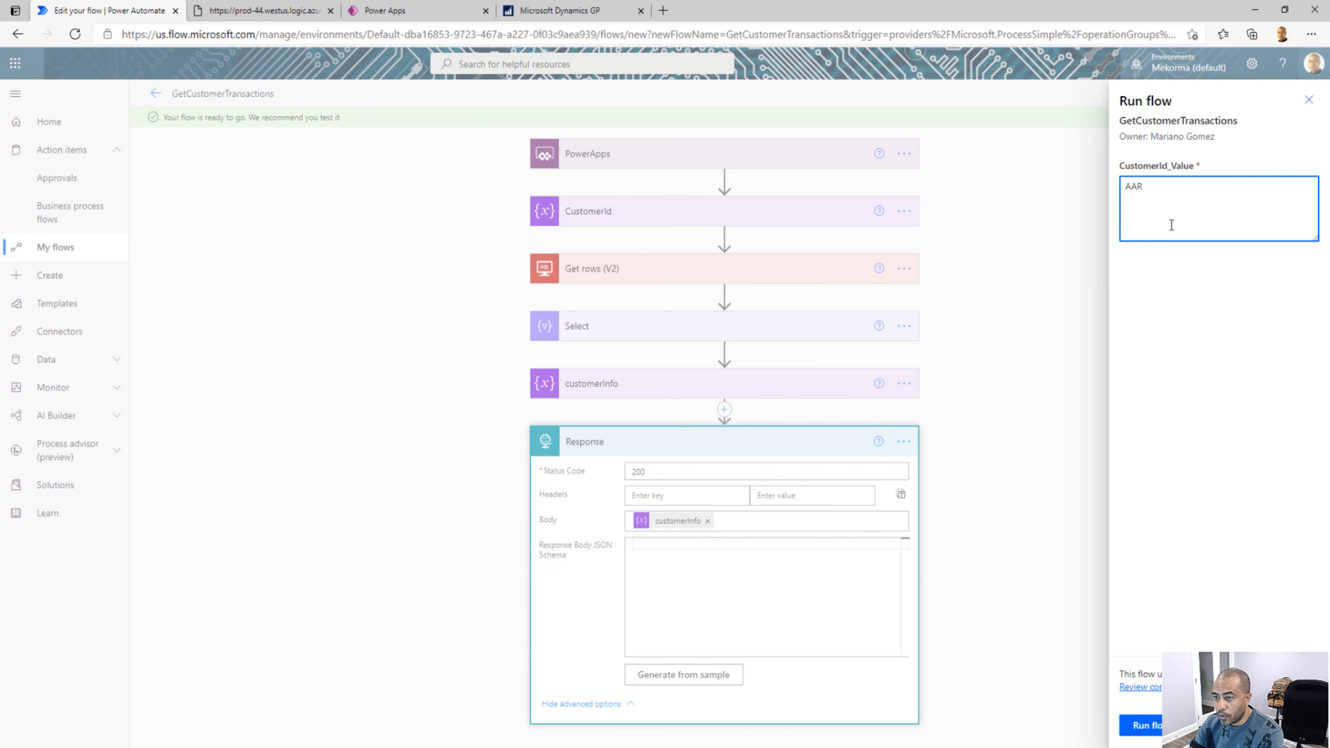
key(BackSpace)
text(ONFIT001)
key(BackSpace)
text(01)
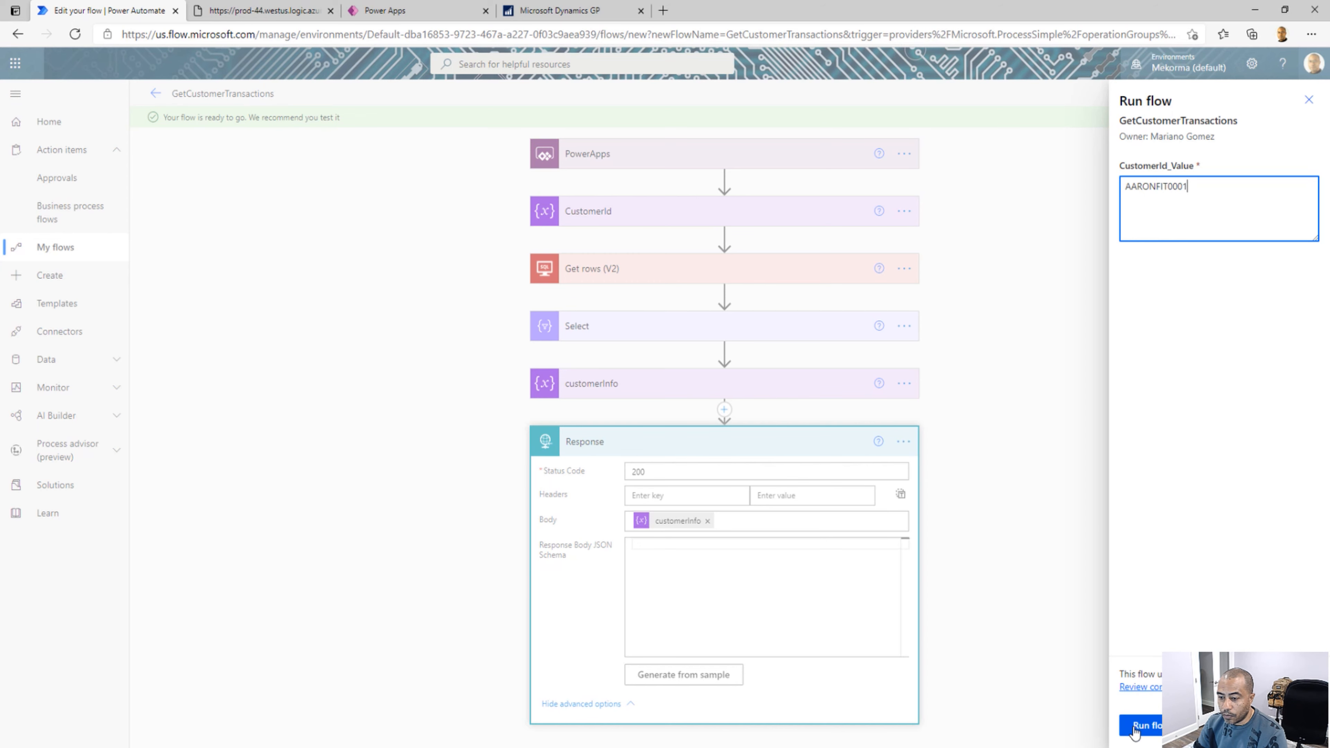
click(1134, 729)
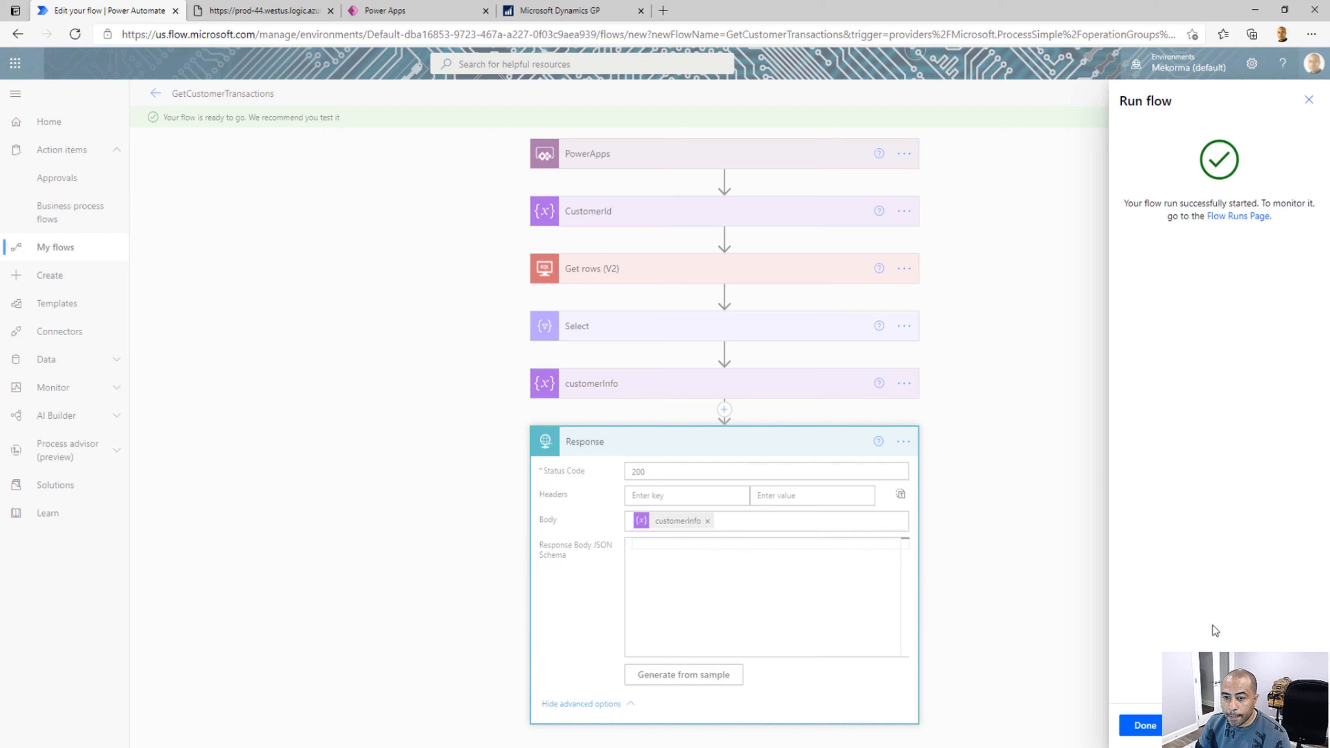
click(1144, 725)
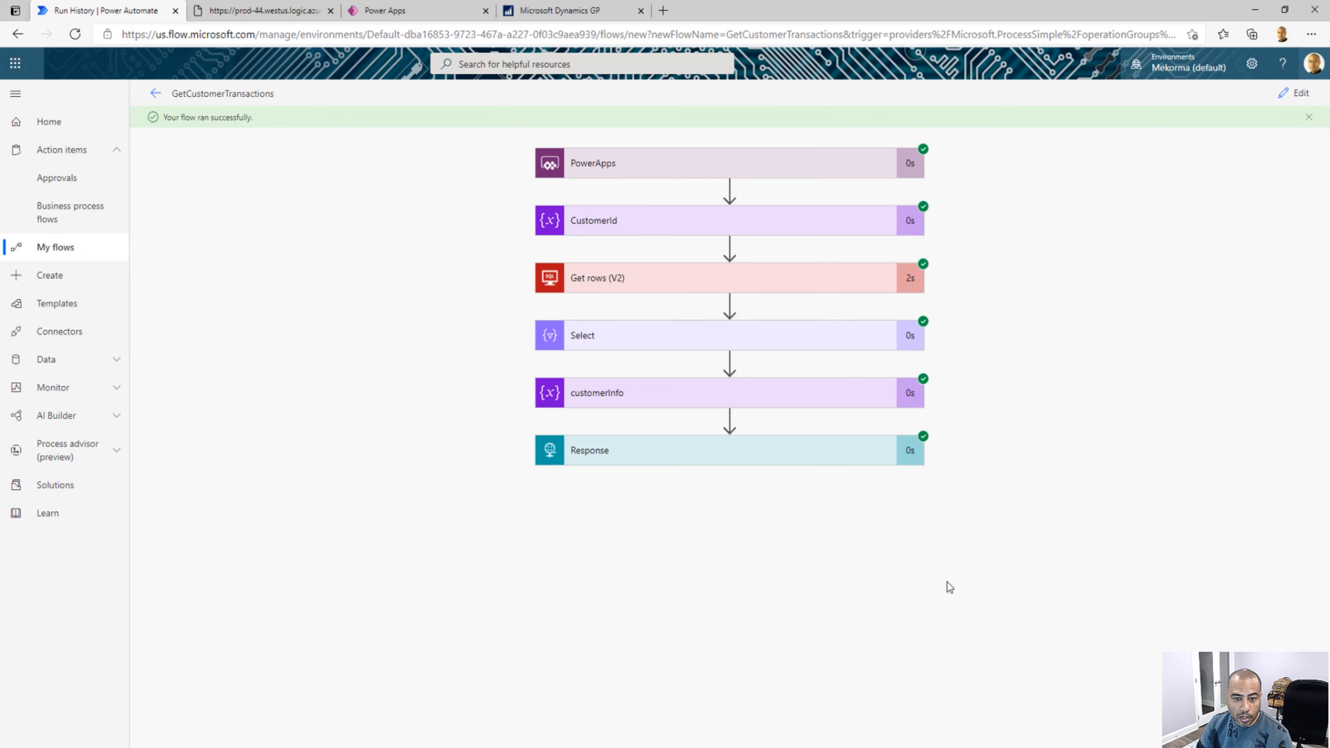
Copy the entire customerInfo array value from the run results and expand the Response action to examine its inputs and outputs
click(685, 394)
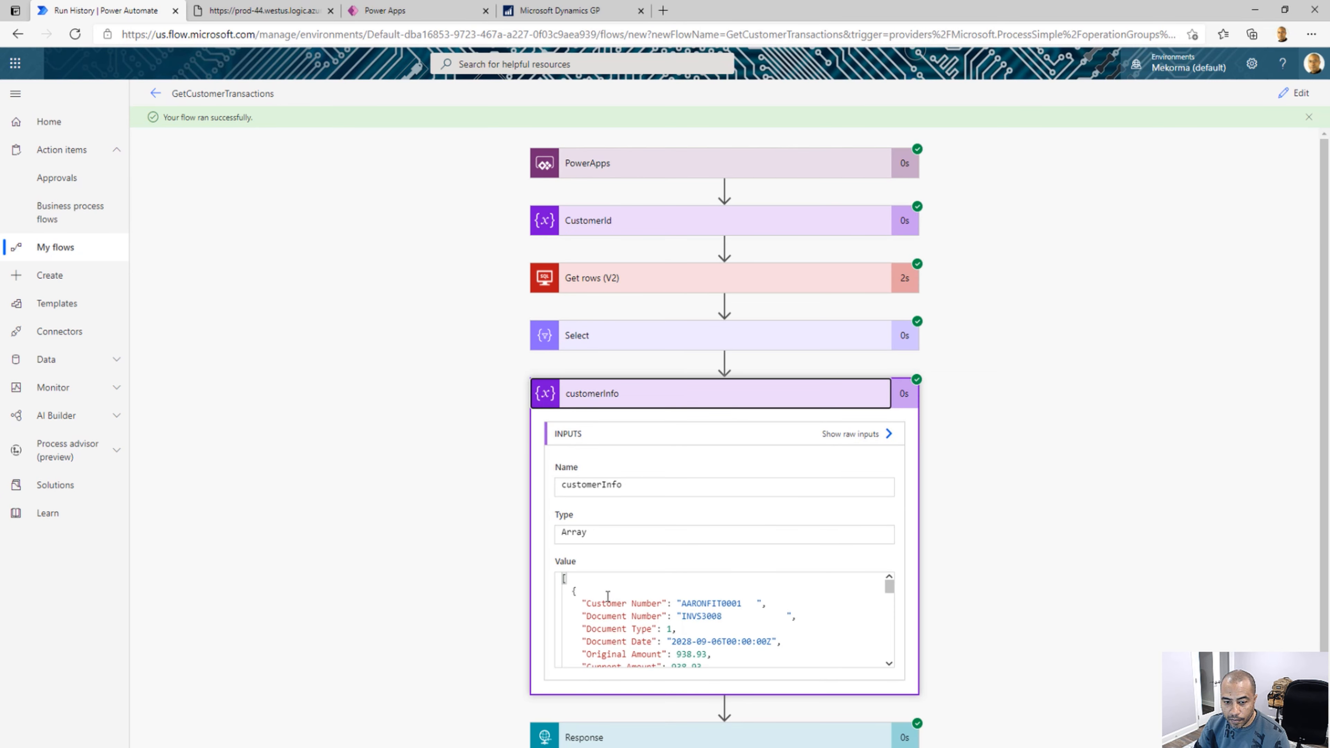
drag(889, 585, 888, 586)
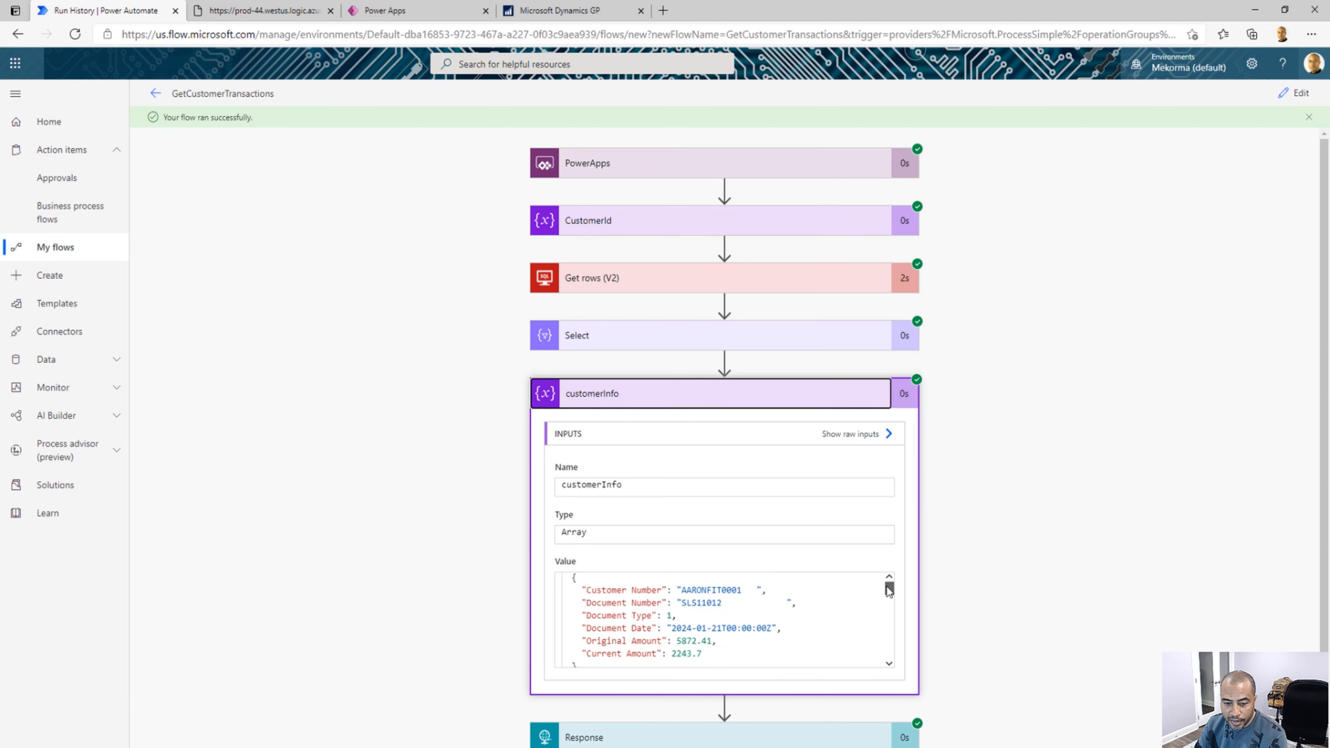
click(889, 663)
scroll(887, 583, down, 2)
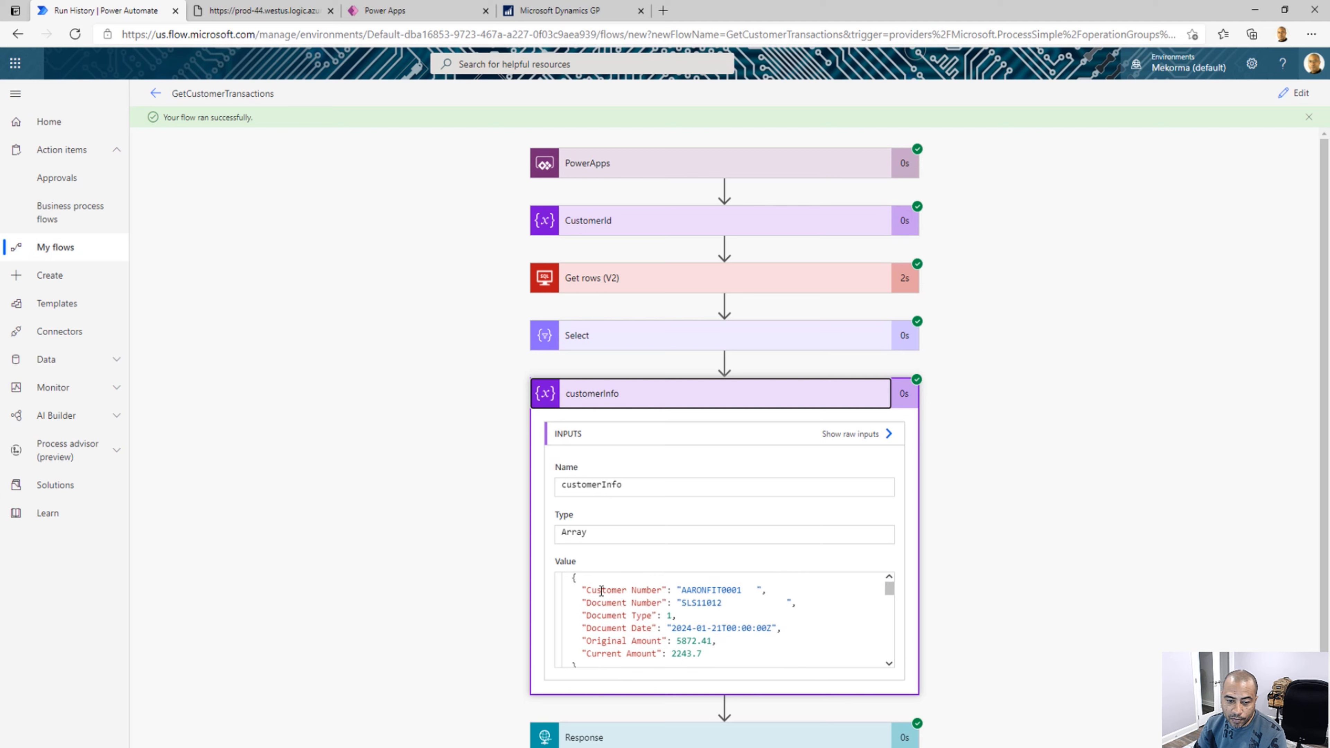
click(568, 579)
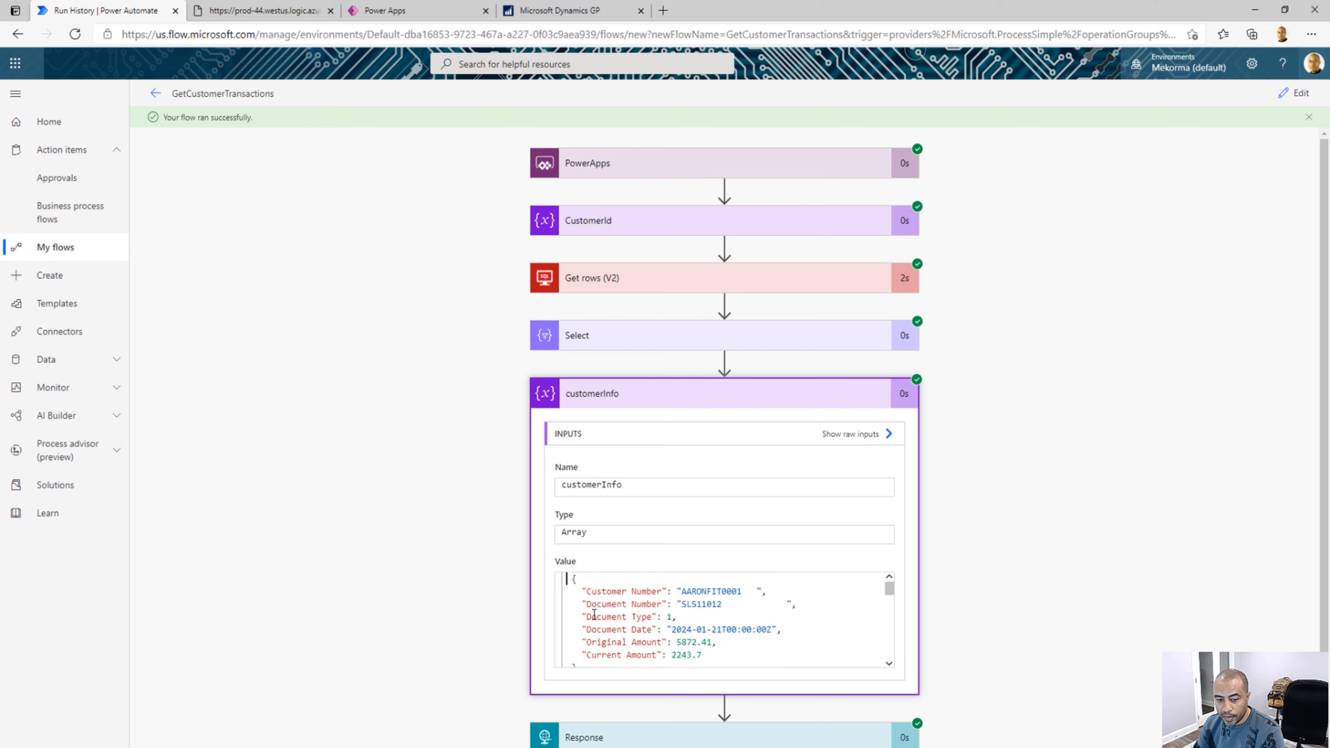
key(ctrl+a)
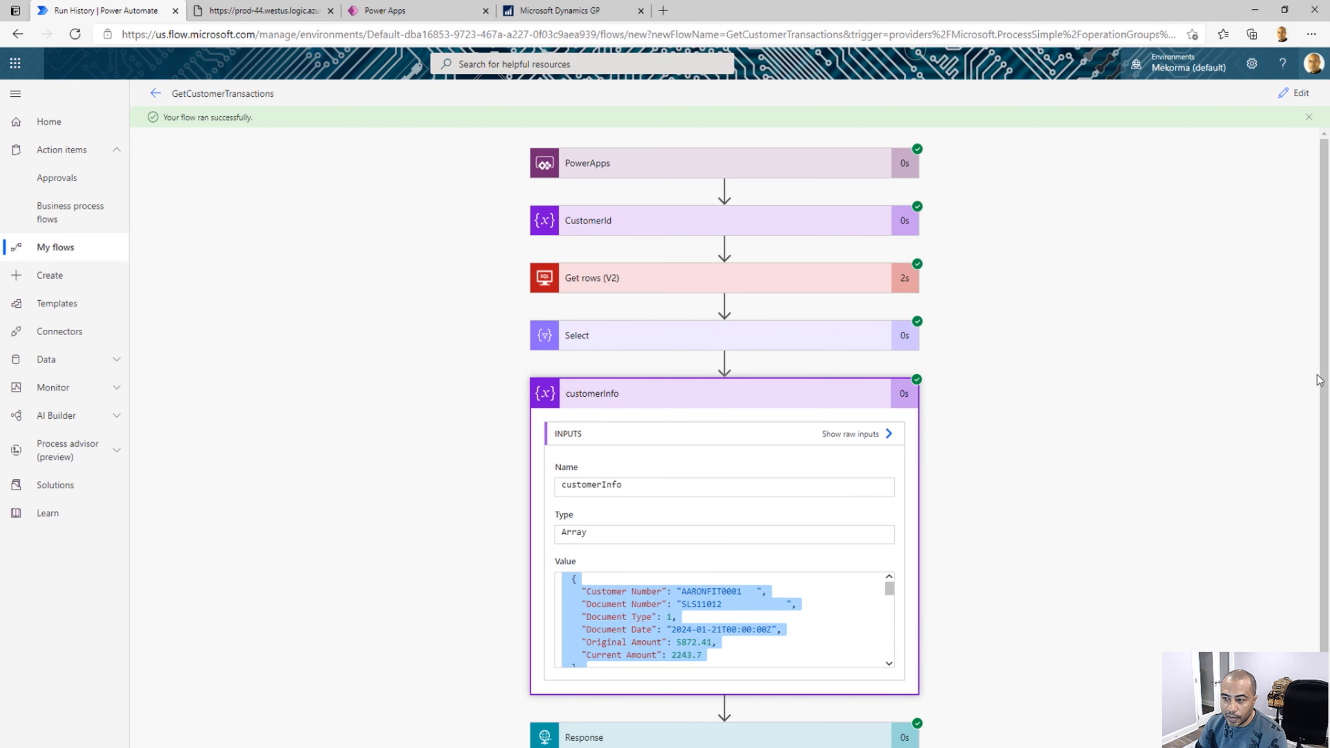
scroll(1318, 472, down, 2)
click(857, 699)
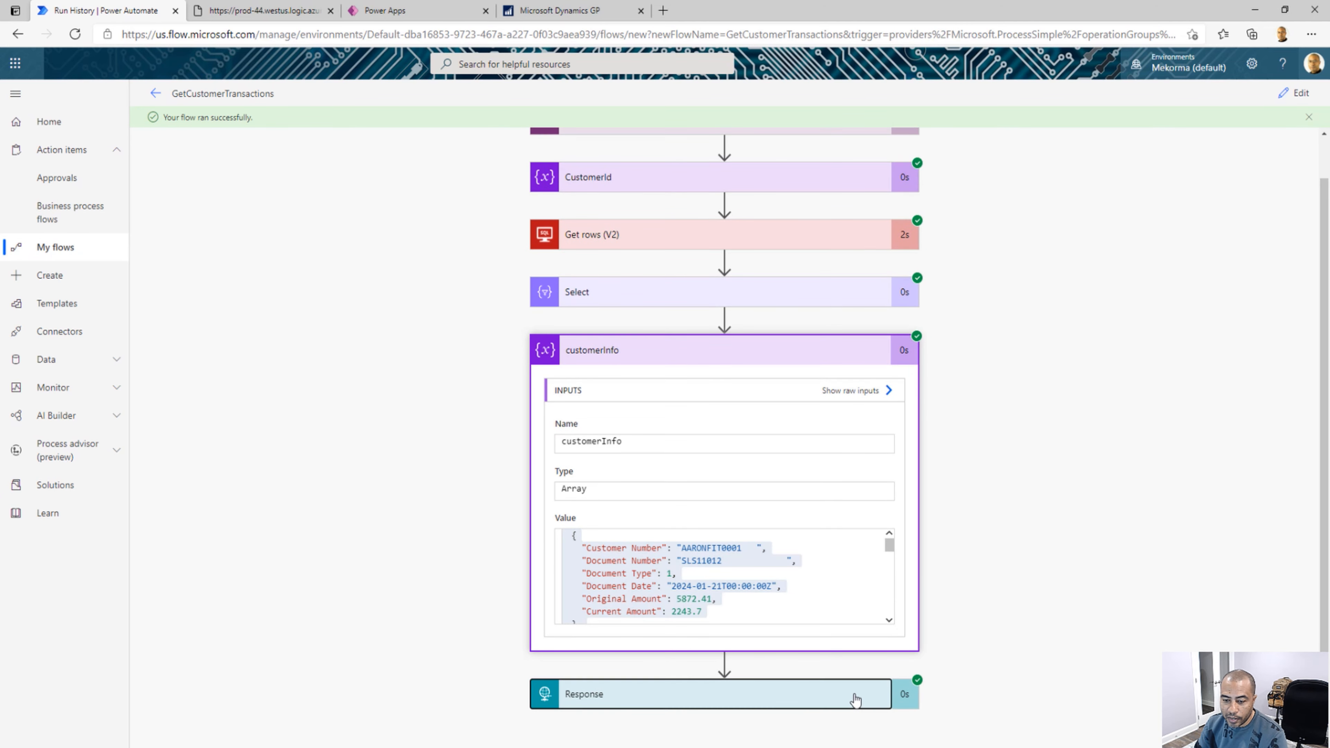
scroll(684, 509, down, 7)
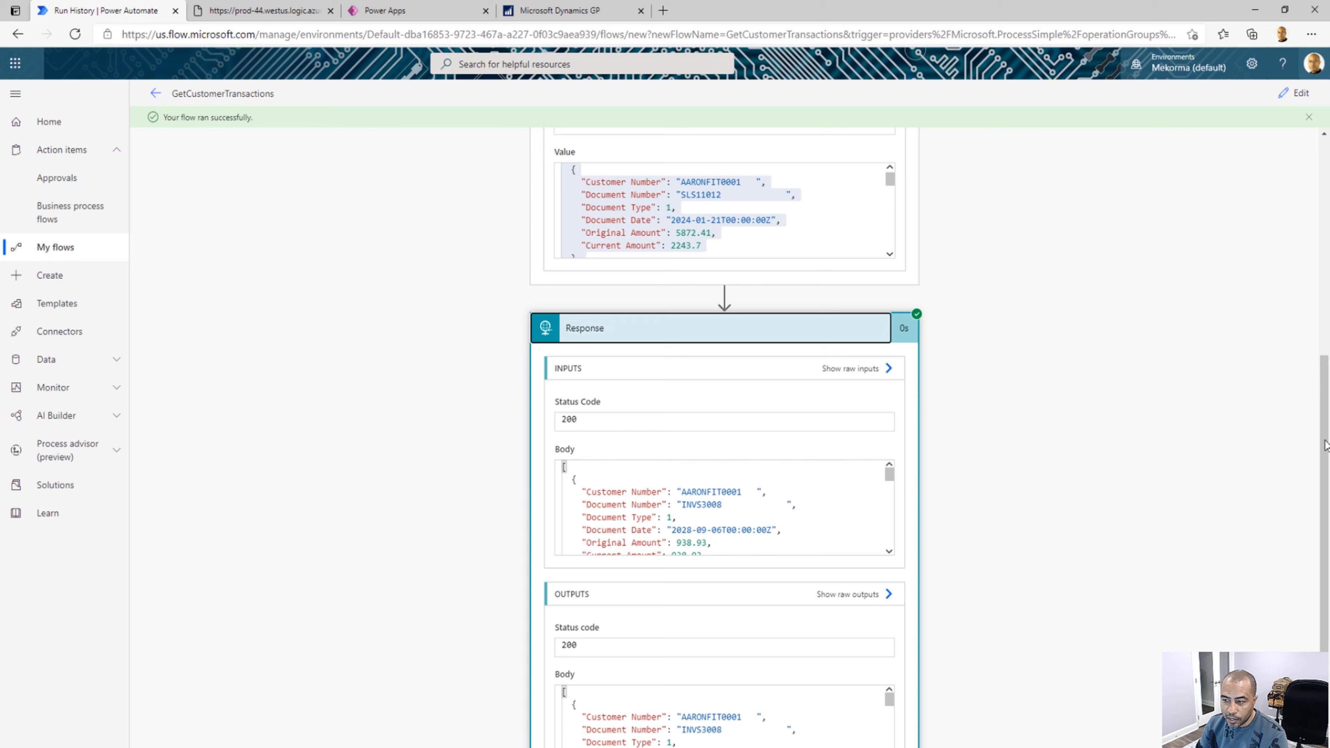
scroll(1325, 543, down, 2)
Return to editing the flow, generate the Response Body JSON Schema from the copied customerInfo sample payload and save the flow
click(1294, 95)
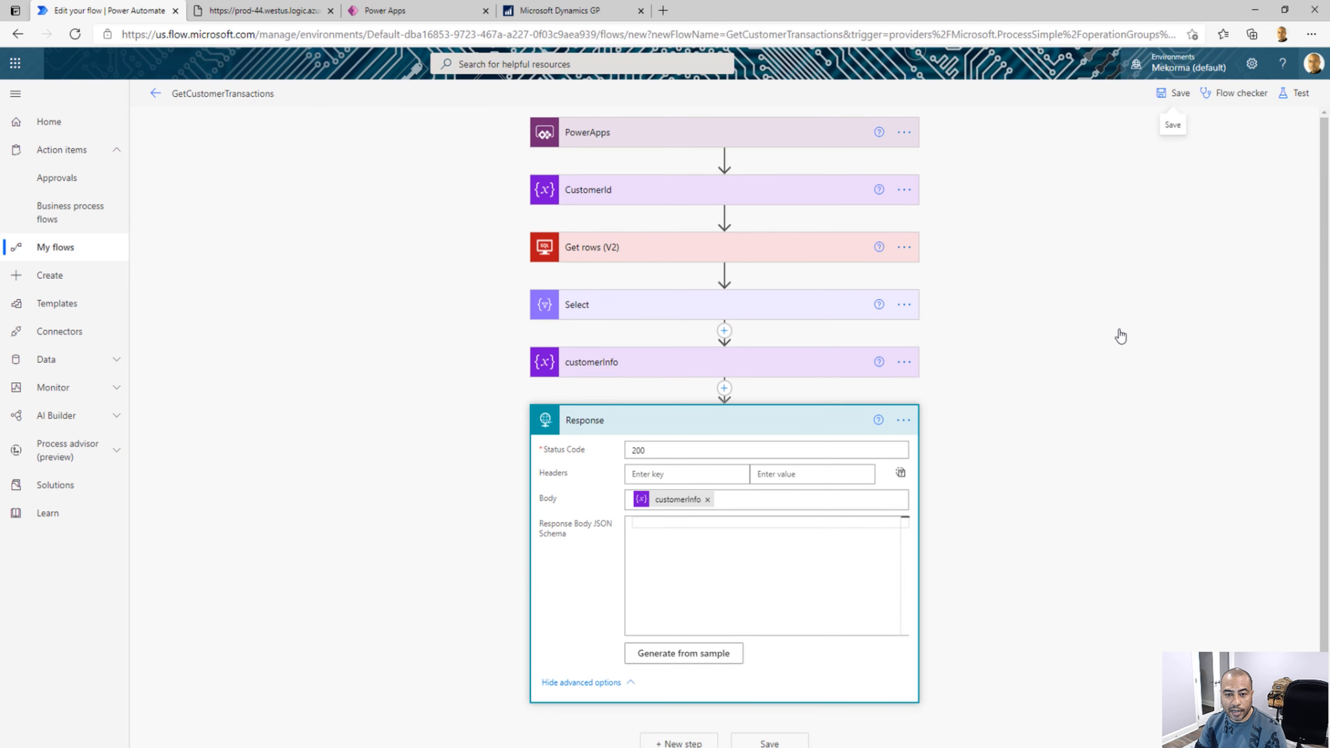
click(684, 656)
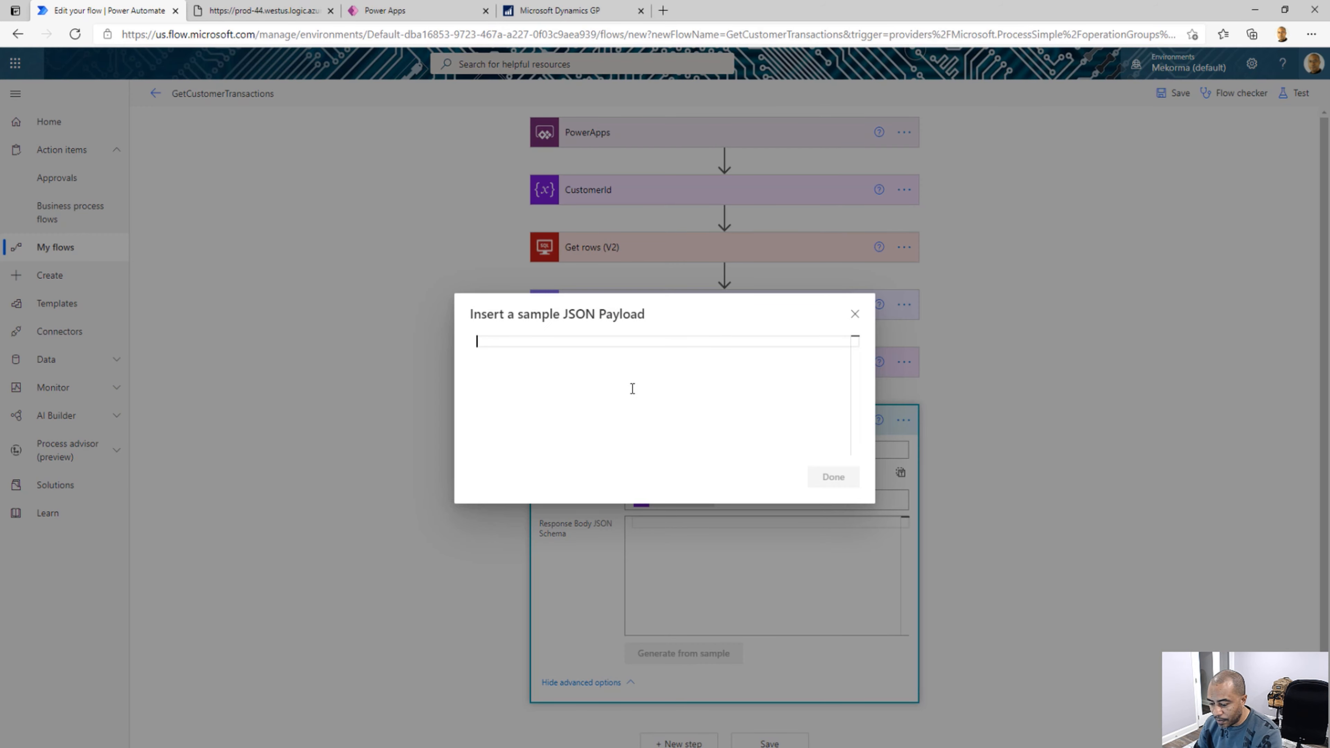
key(ctrl+v)
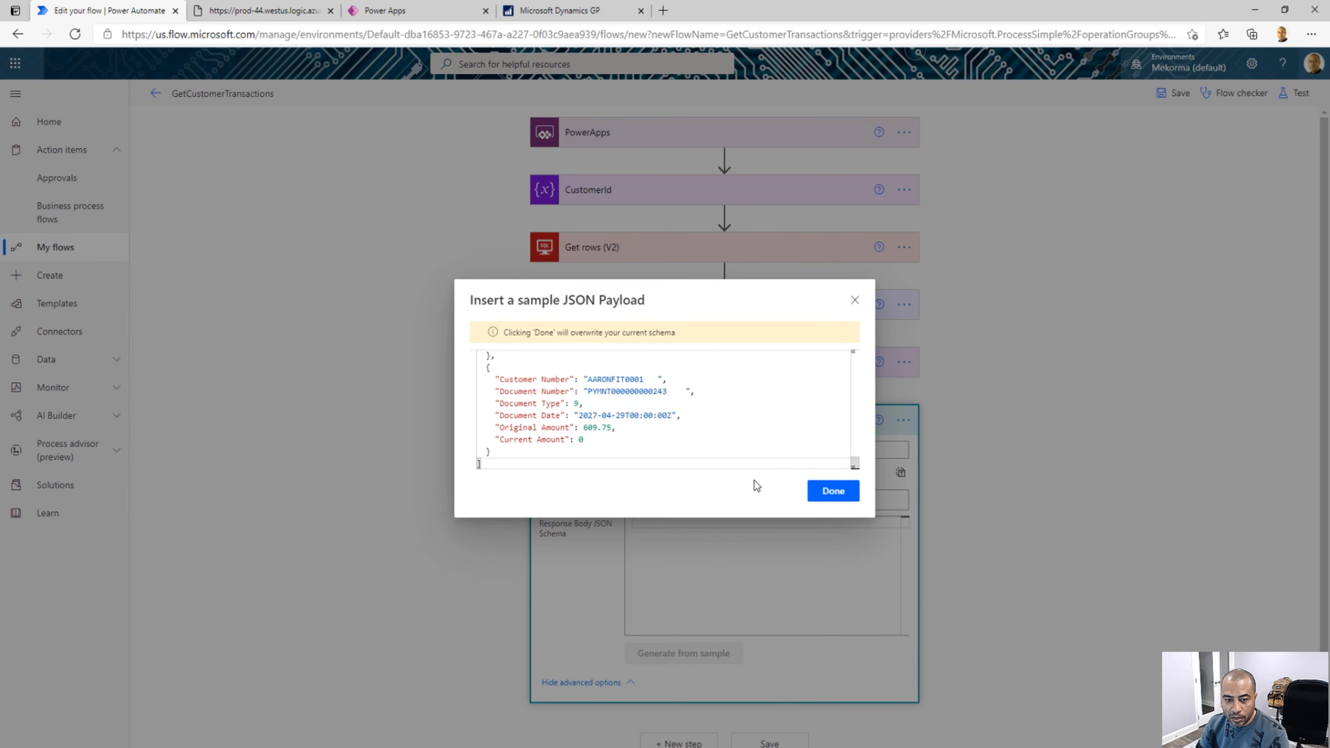
click(818, 493)
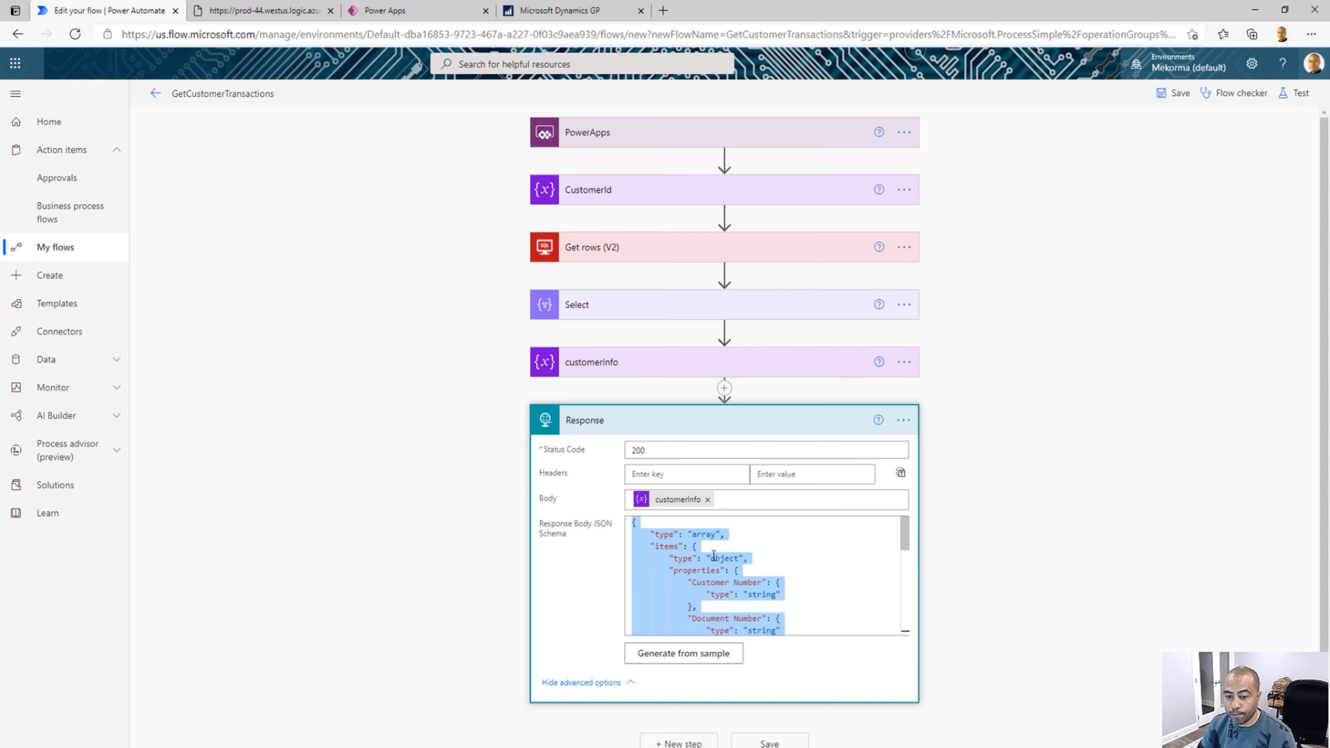
click(764, 743)
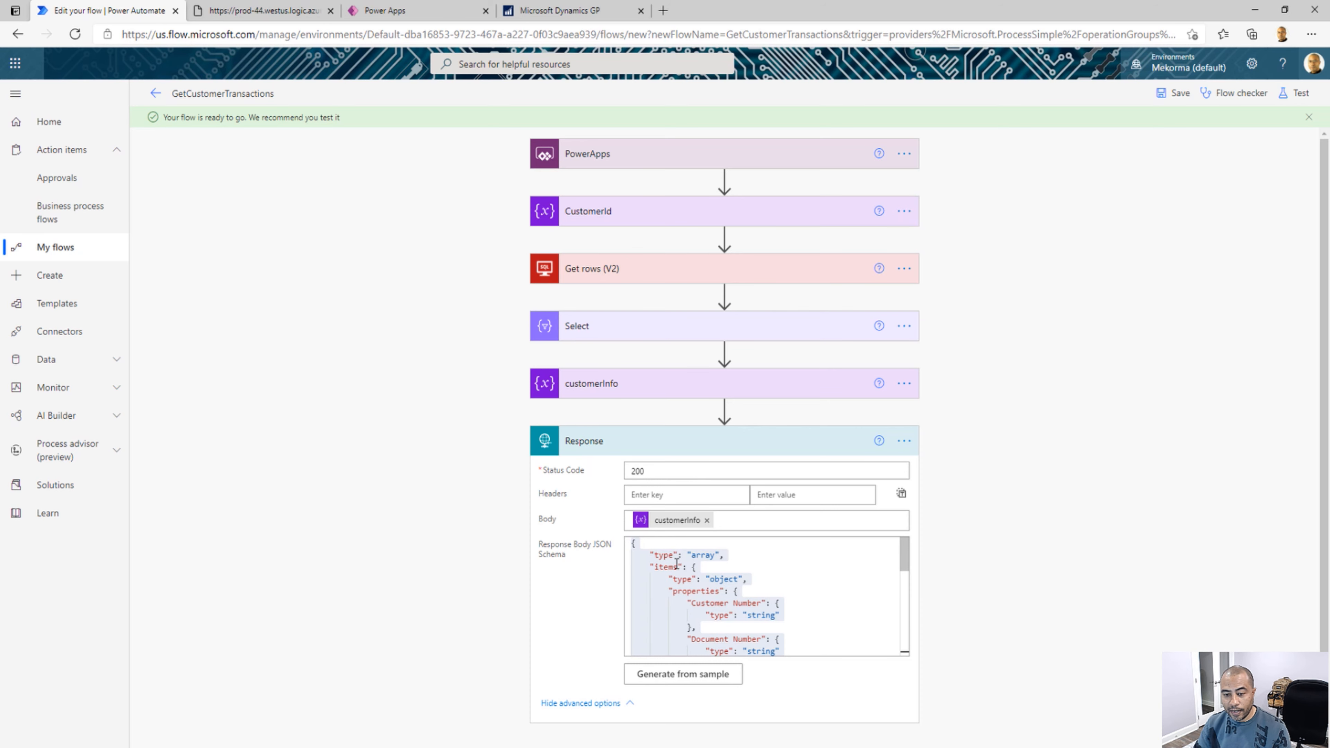
Switch to Power Apps and create a blank canvas app in Tablet format named Customer Transactions
click(414, 11)
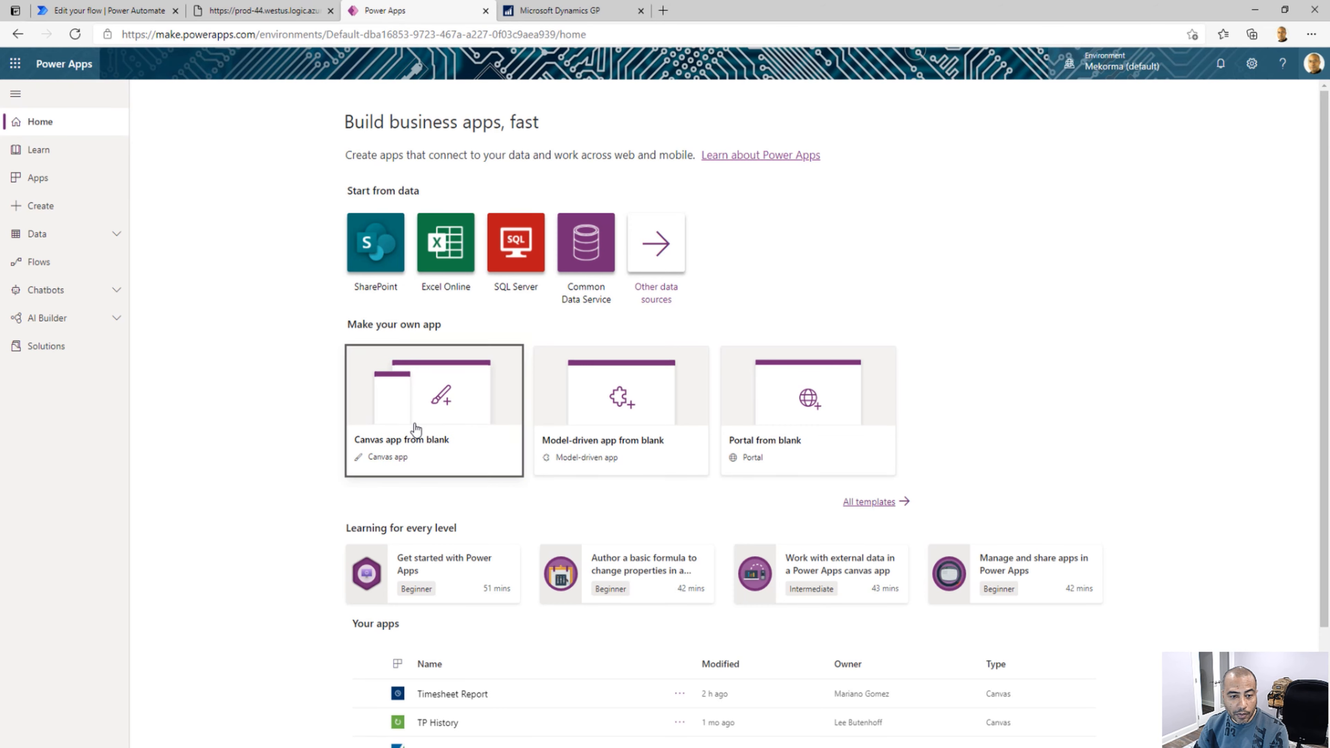
click(415, 428)
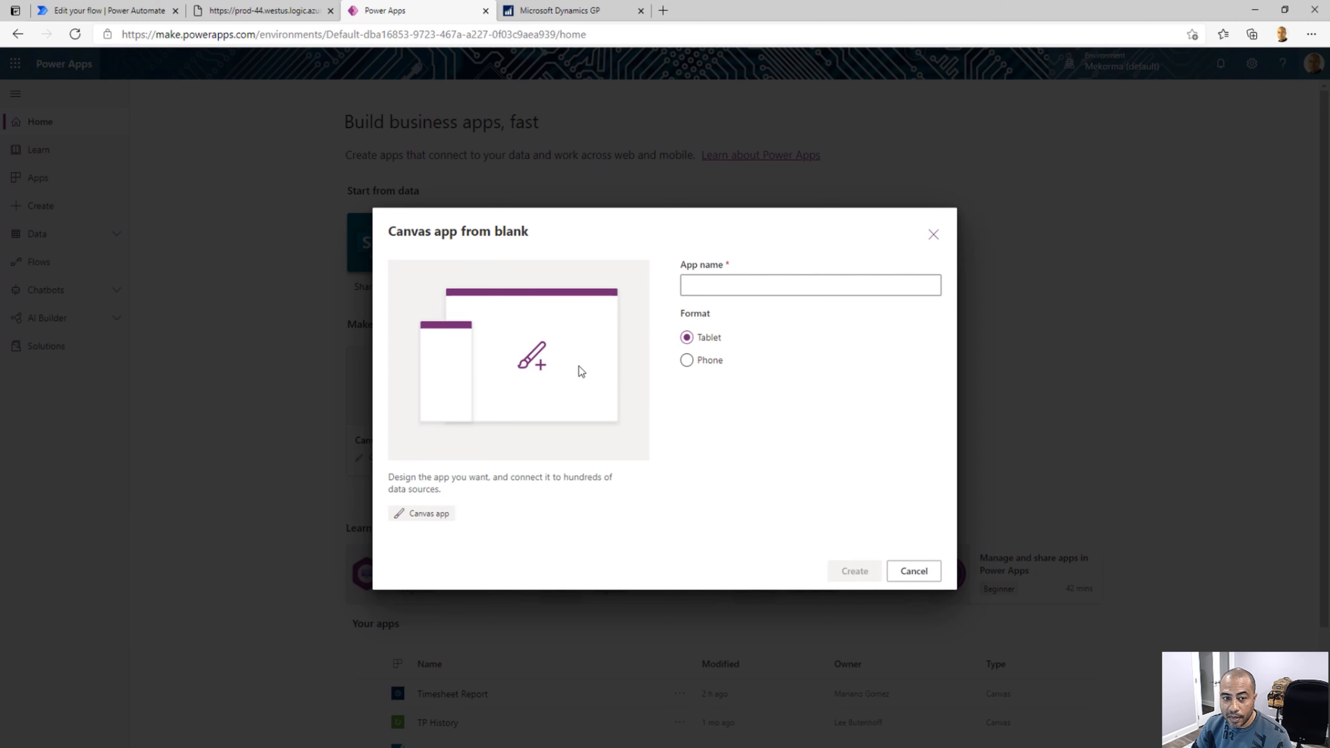
click(715, 284)
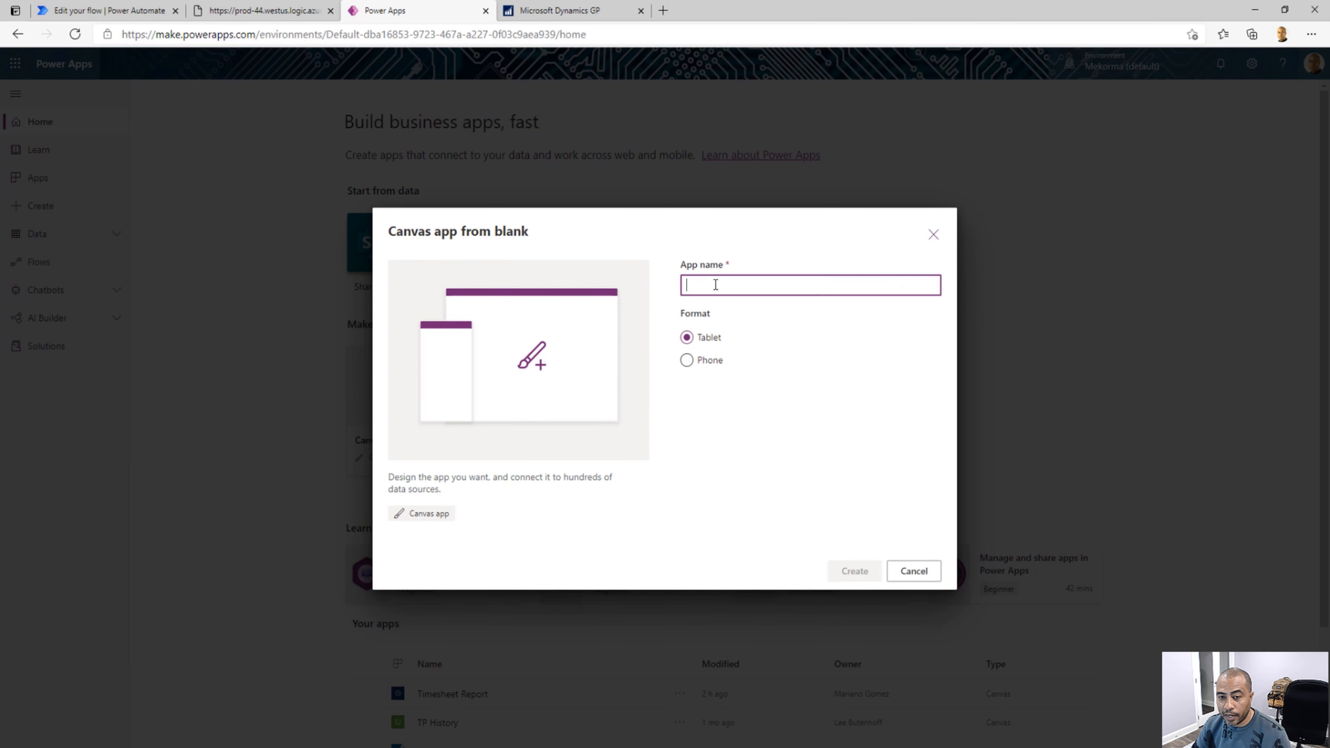
right_click(715, 284)
click(701, 287)
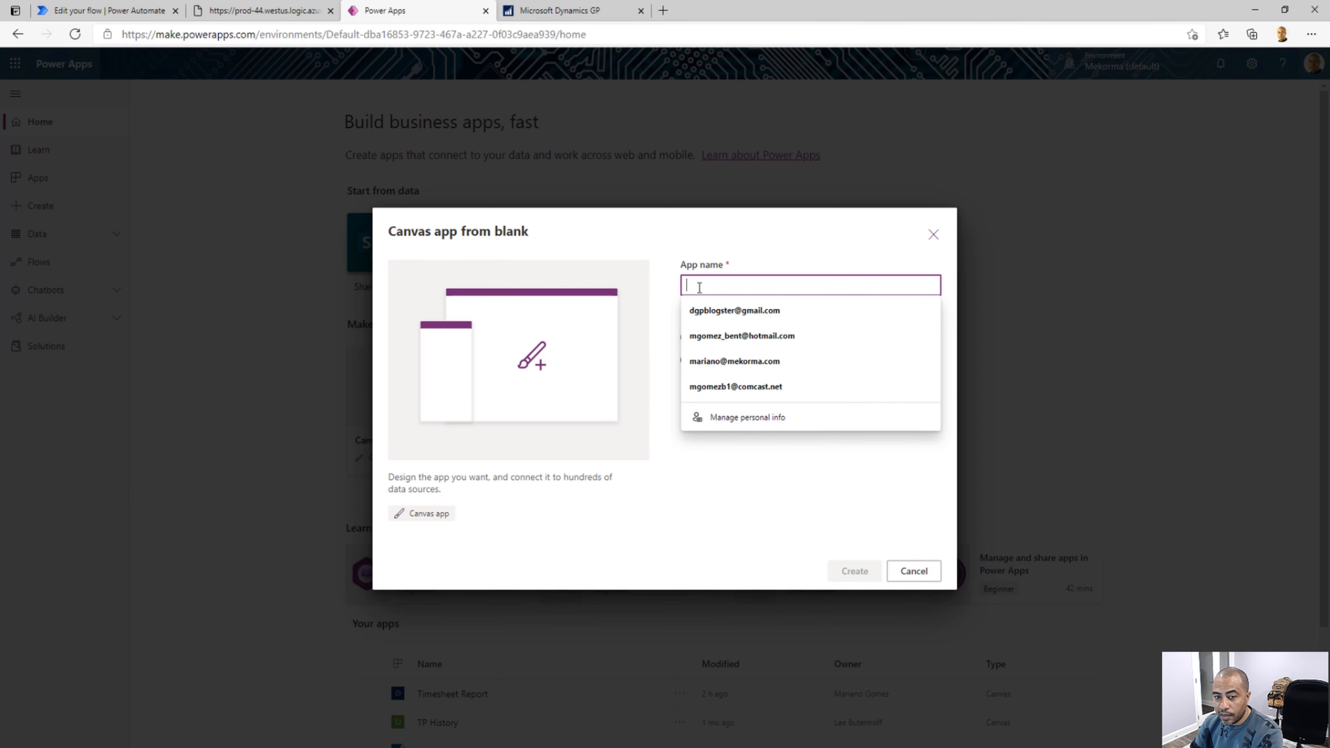
text(Get Custo)
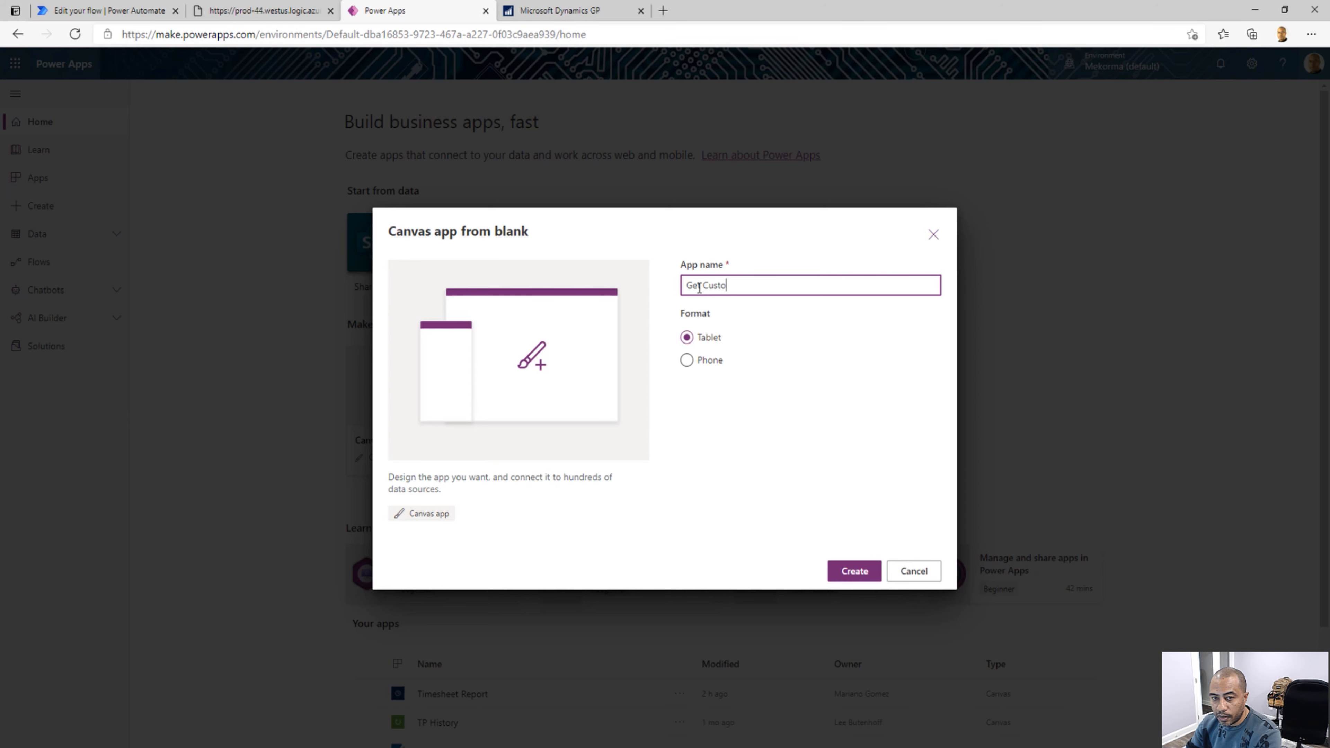
text(mer Transactions)
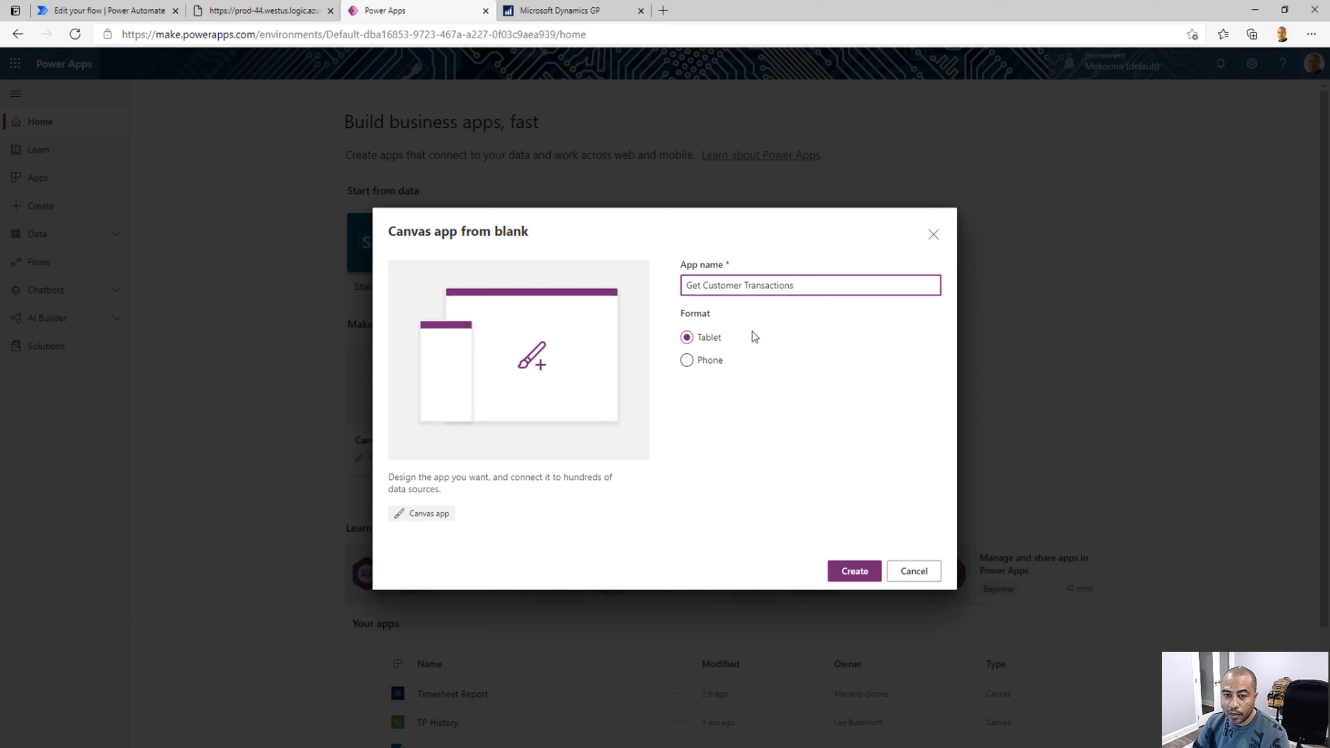
drag(703, 287, 634, 276)
key(BackSpace)
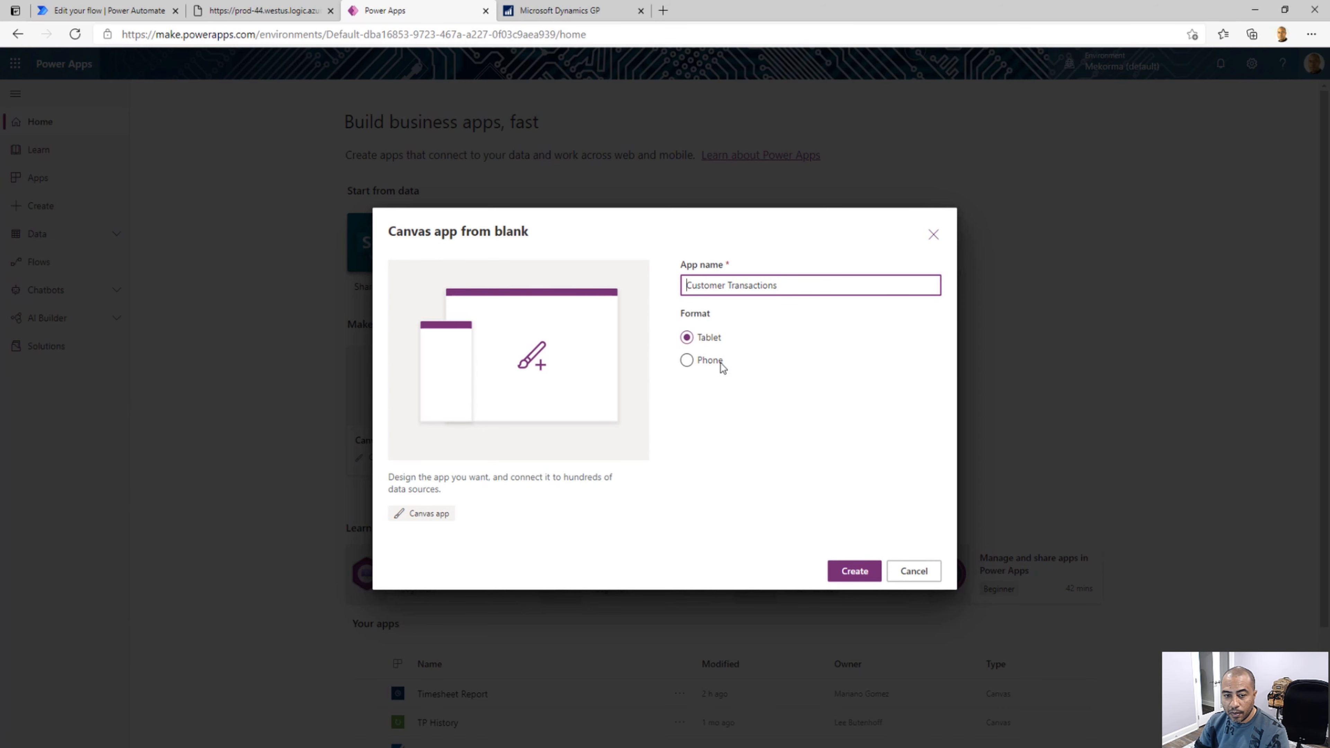
click(869, 574)
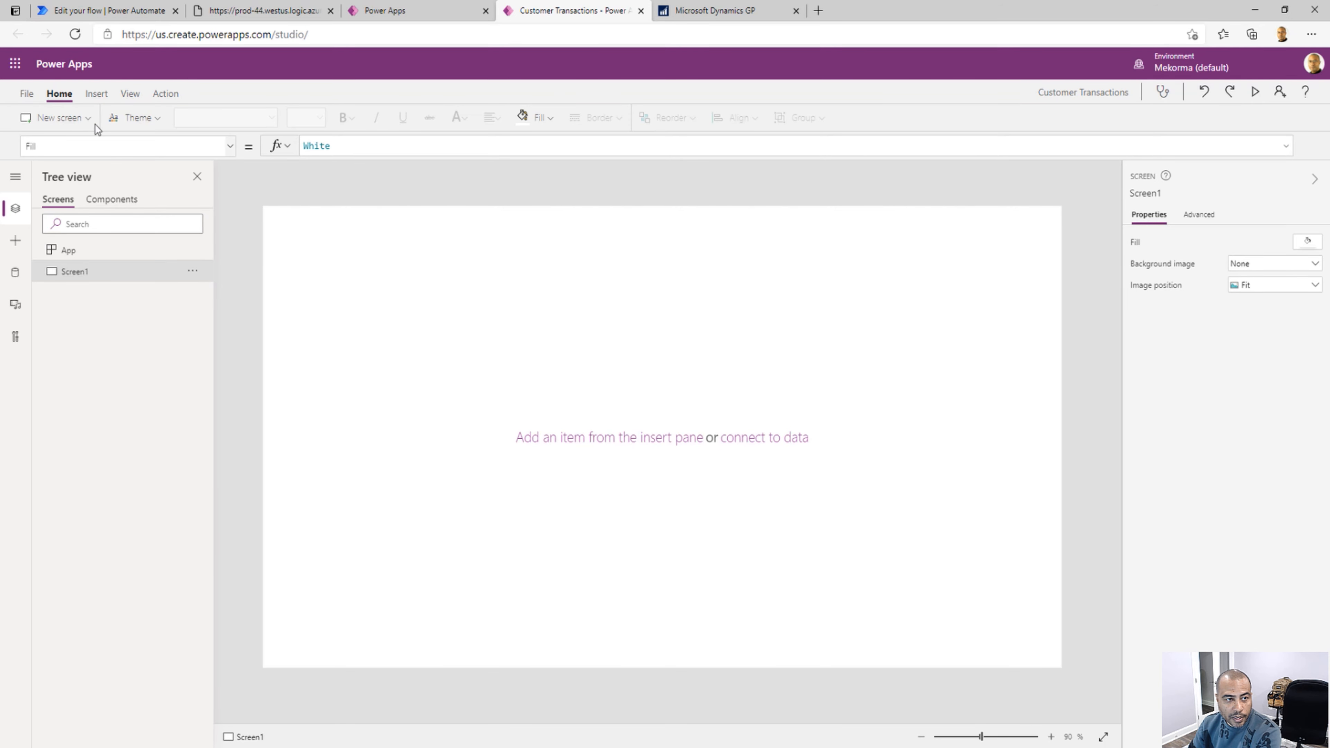
Insert a text label on Screen1 and place it near the upper-left corner at about X 50, Y 55
click(99, 97)
click(132, 121)
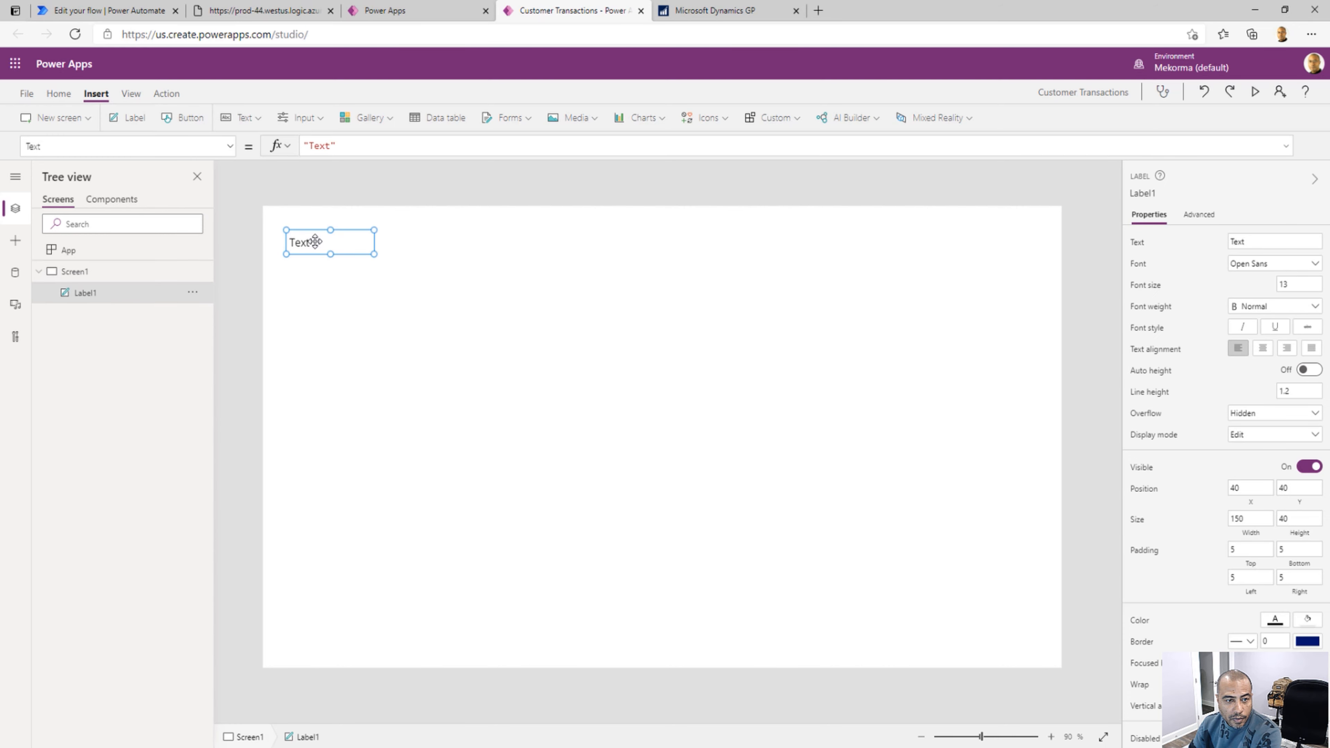
drag(315, 241, 321, 250)
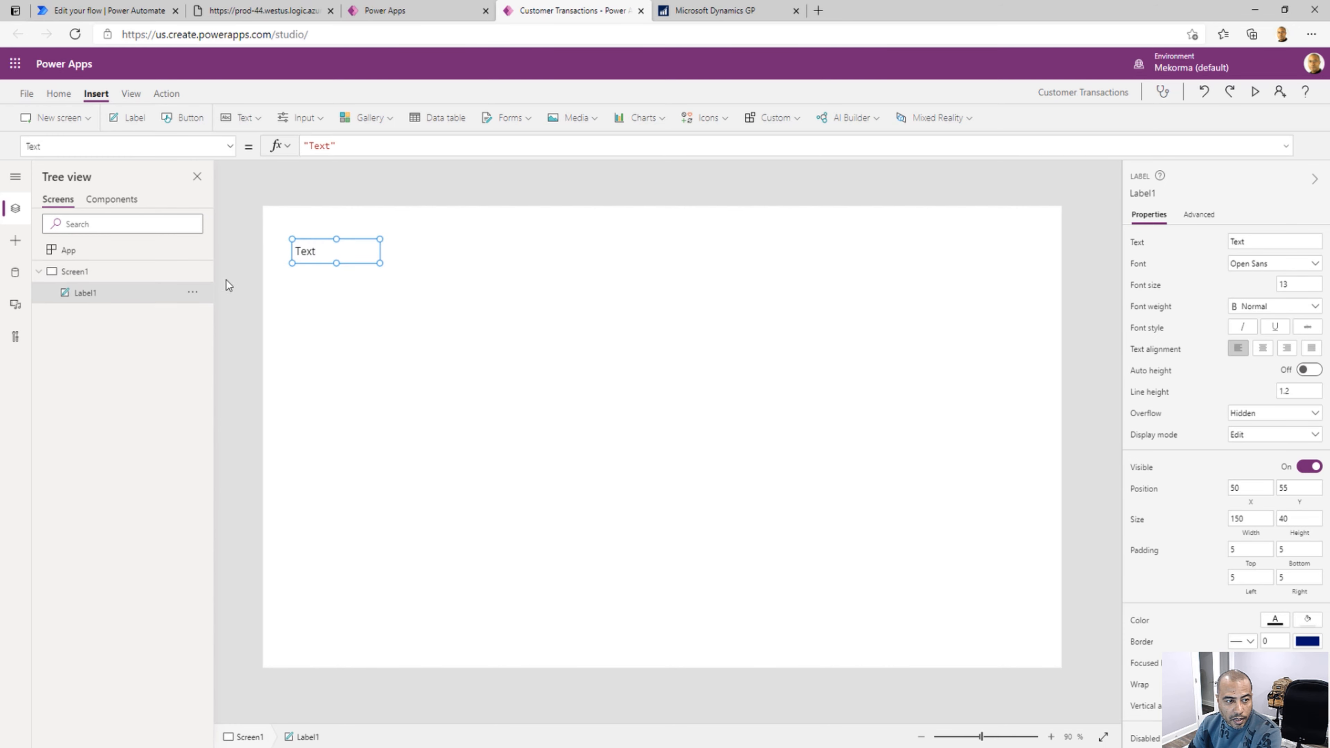
Rename the text label in the screen's control list as lblCustomerPrompt
click(192, 292)
click(226, 379)
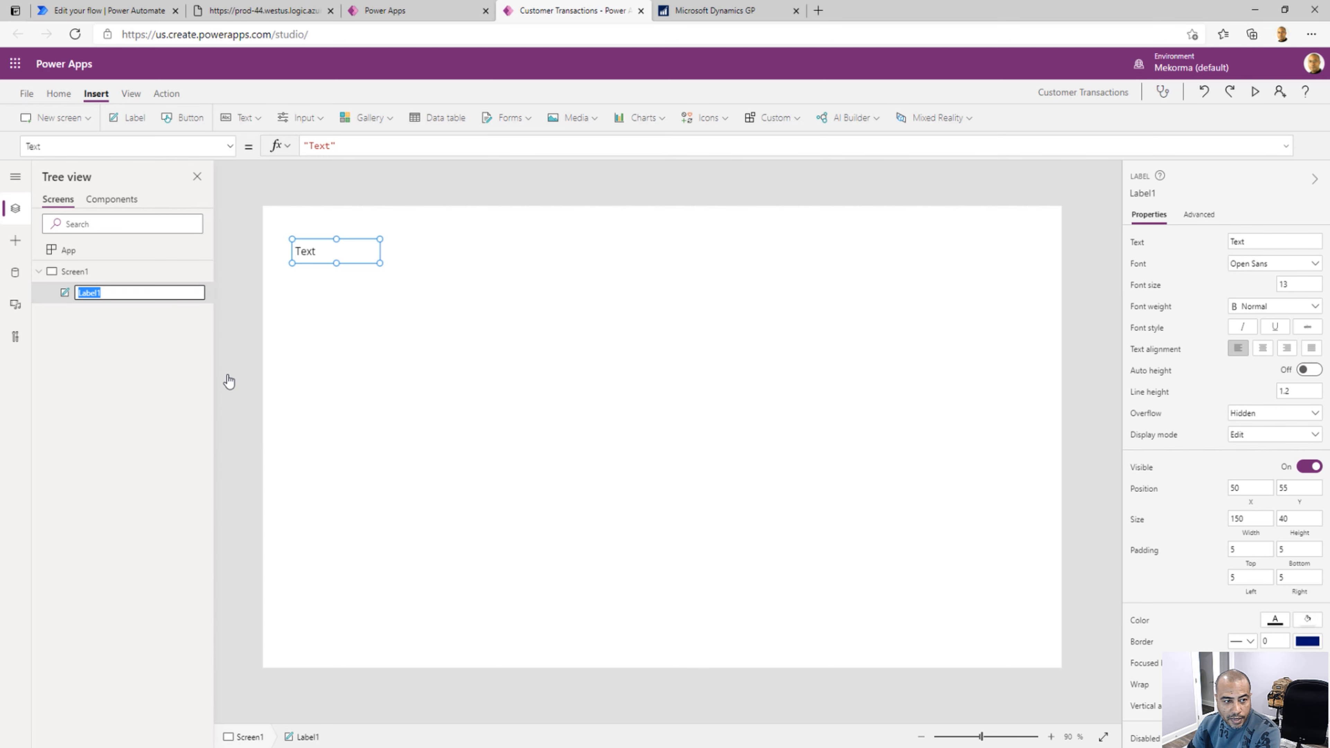
key(BackSpace)
text(lblCustomerPrompt)
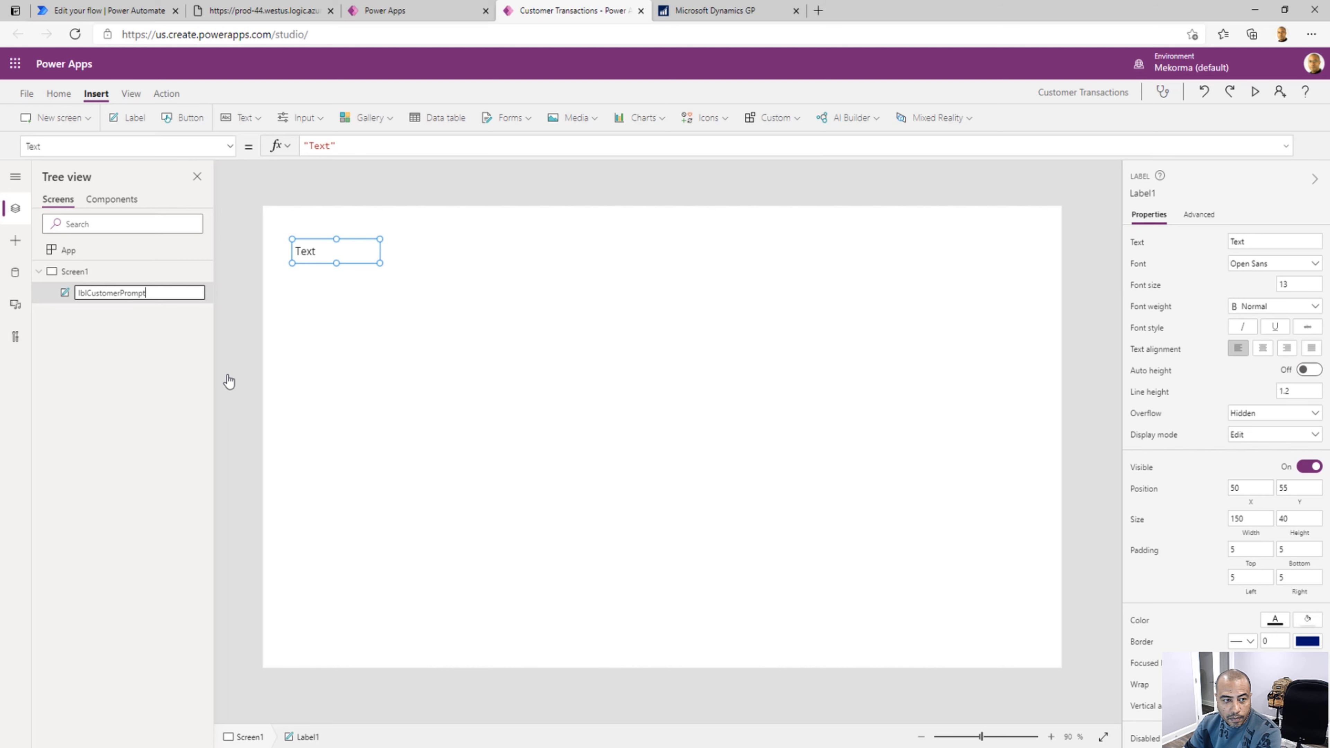
click(411, 308)
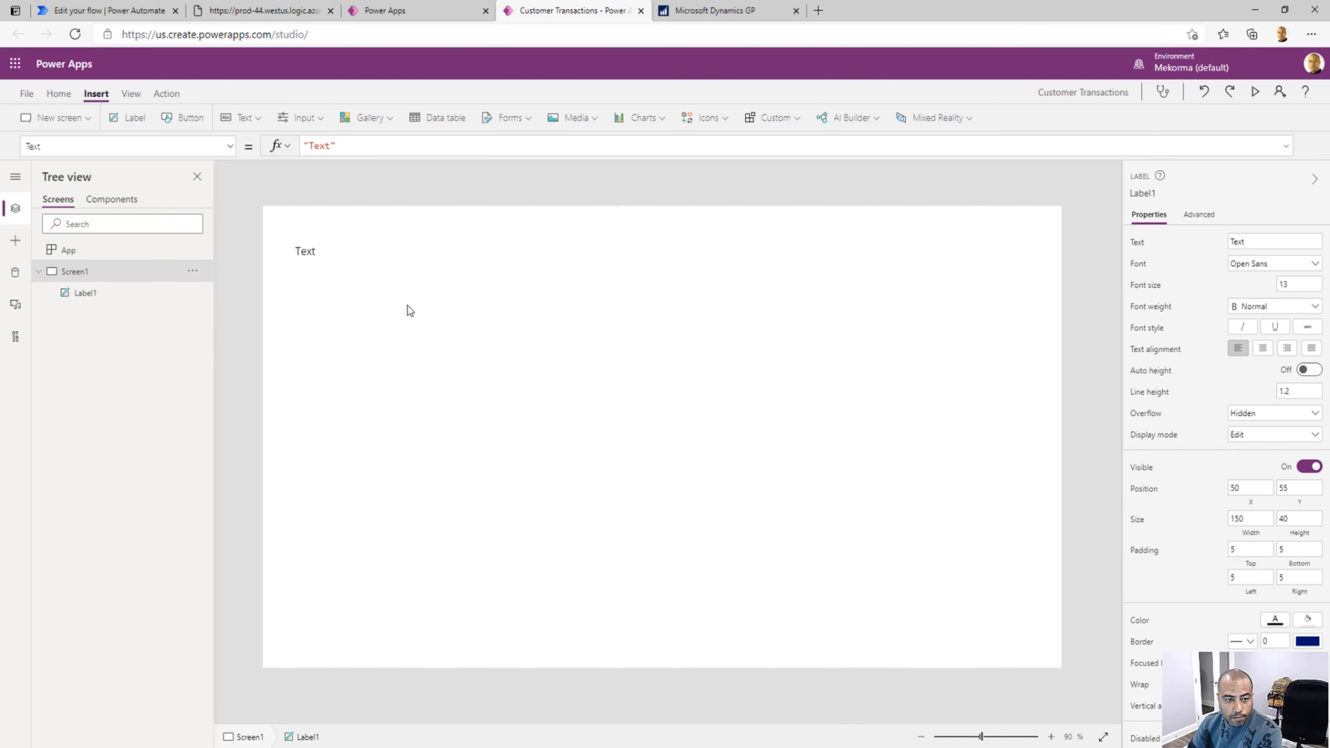
Set the text of the lblCustomerPrompt label to "Customer Id"
click(315, 253)
double_click(312, 254)
double_click(326, 151)
text(Ple)
key(BackSpace)
key(BackSpace)
key(BackSpace)
text(Customer Id)
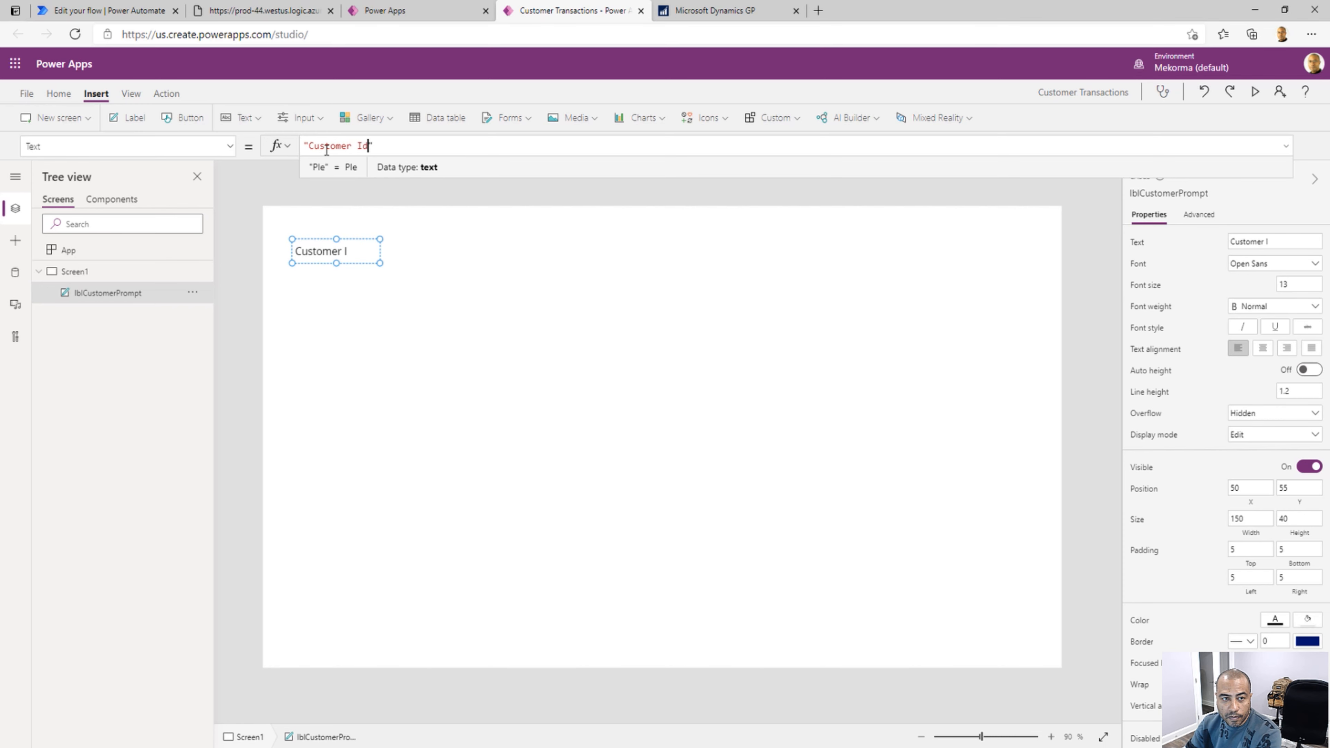
click(410, 265)
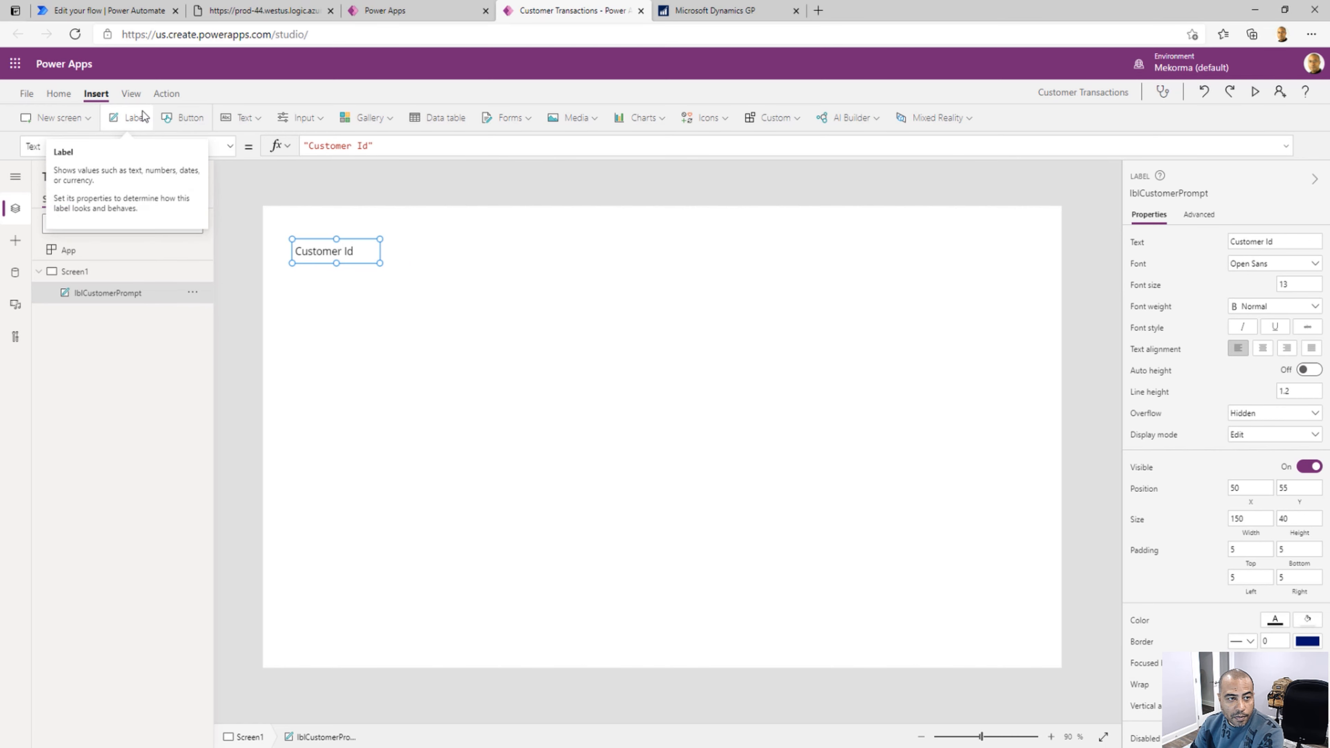
Insert a text input and place it directly beside the Customer Id label at about X 200, Y 55
click(257, 120)
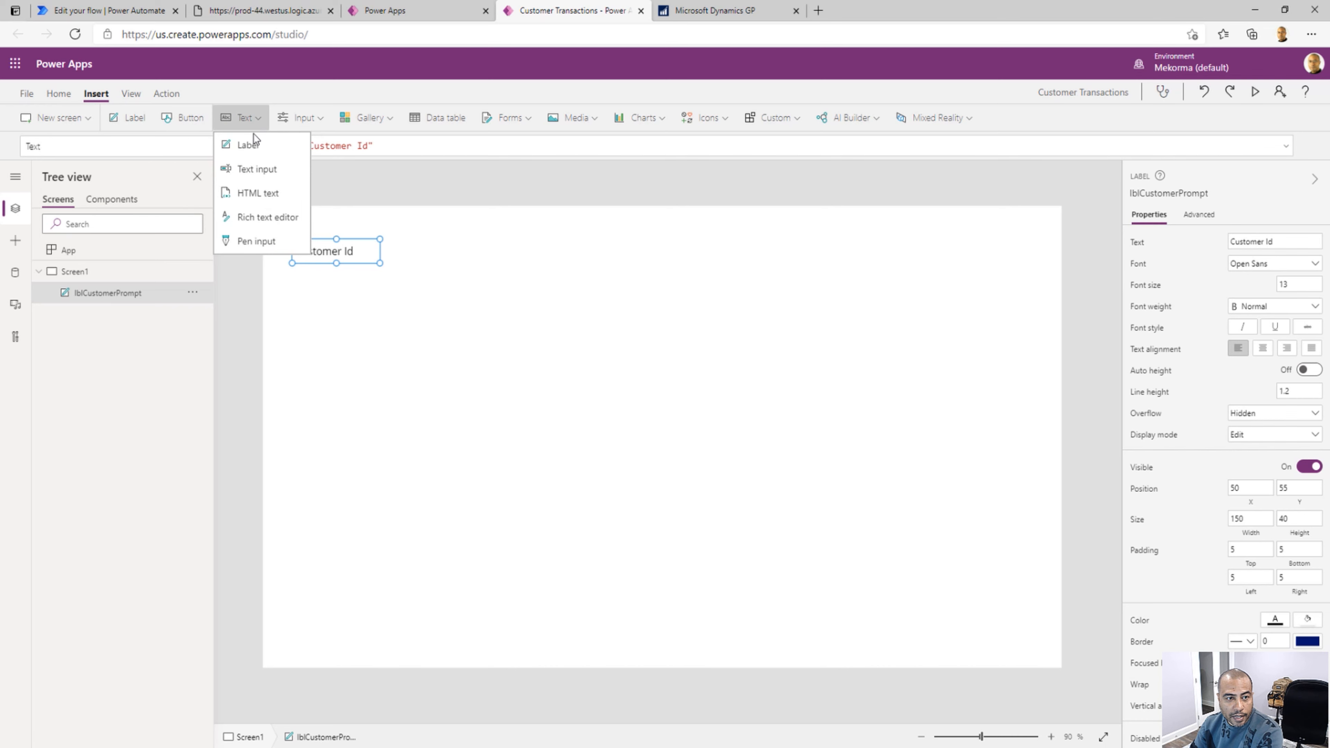
click(257, 170)
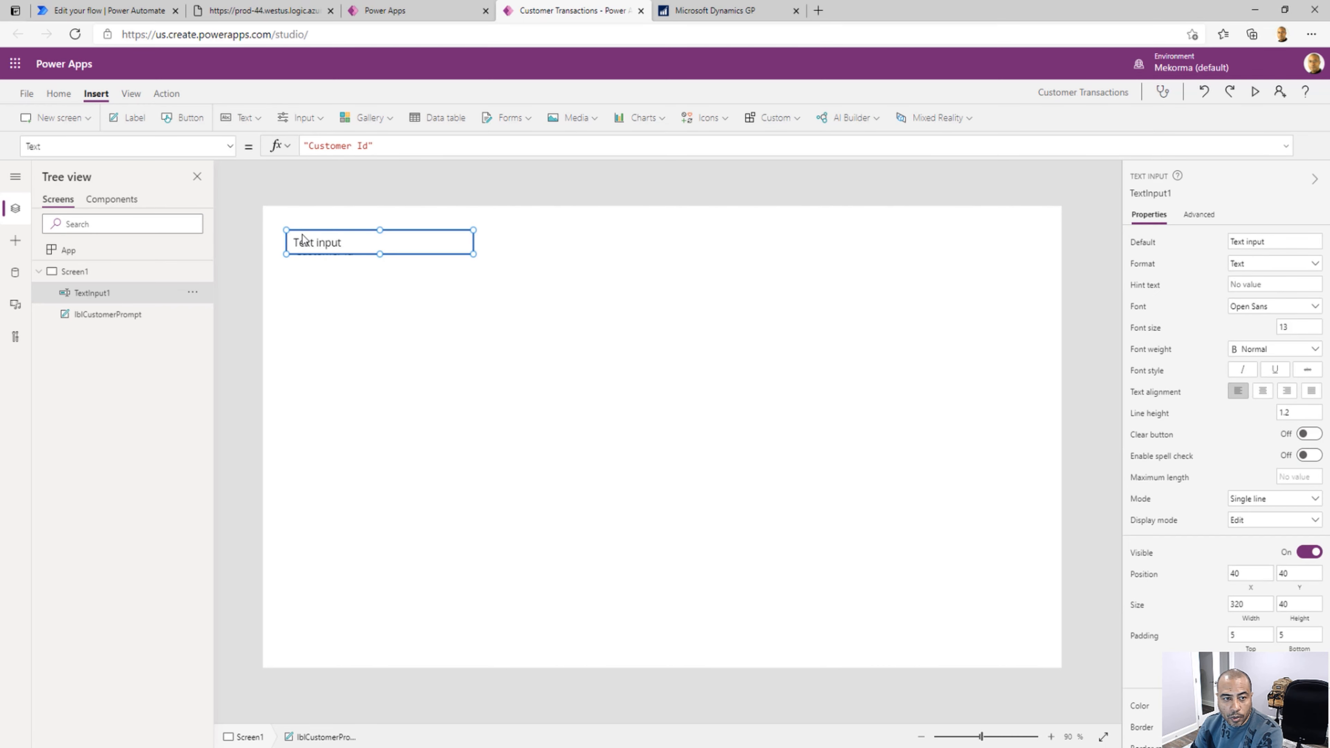
drag(328, 241, 394, 252)
click(344, 256)
click(406, 252)
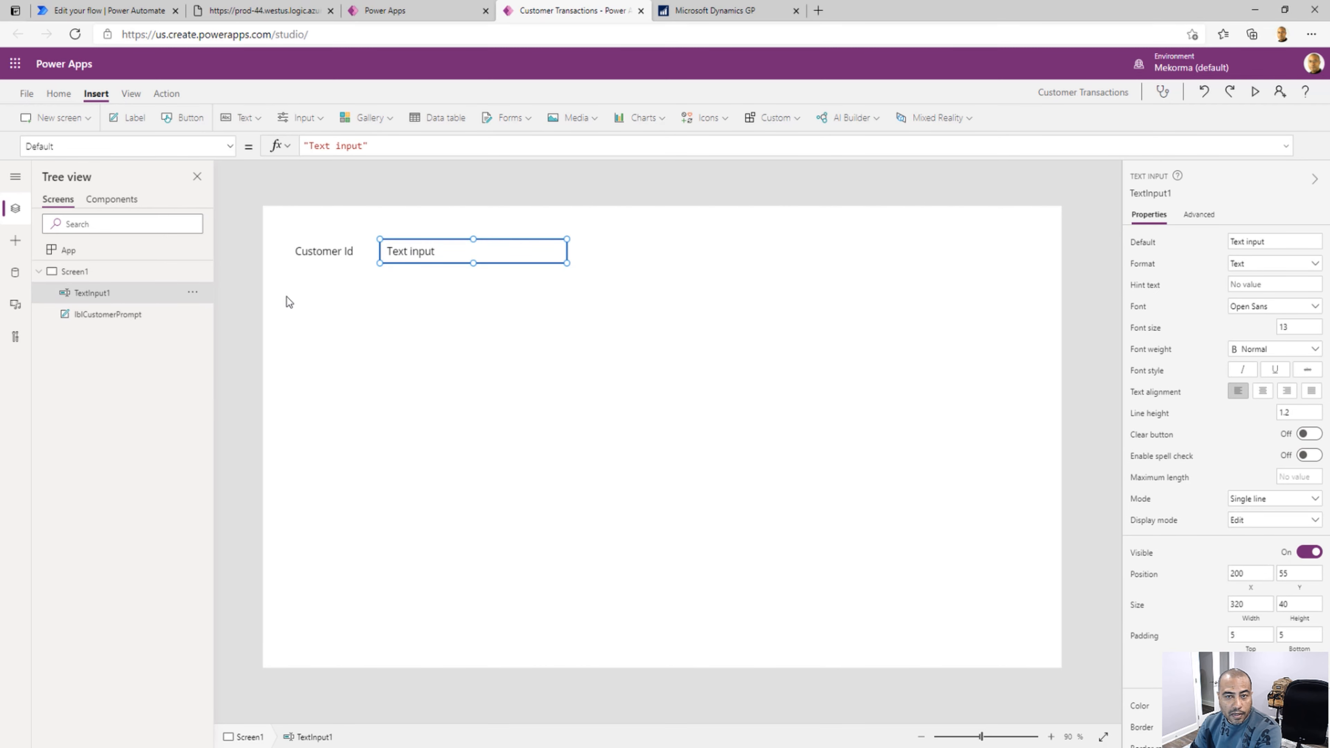
Set the text input's Default value to "Please enter customer Id"
drag(309, 146, 363, 147)
key(BackSpace)
text(Pellease enter custo)
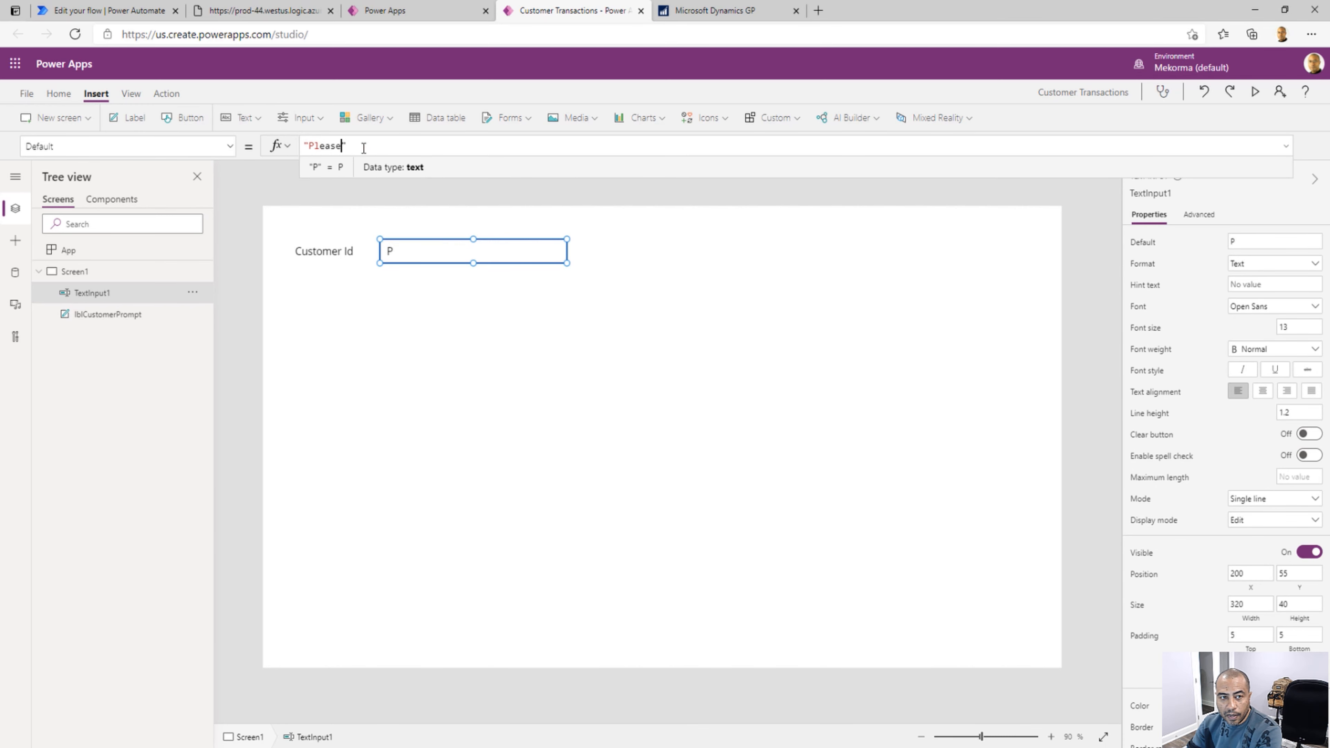
text(mer Id)
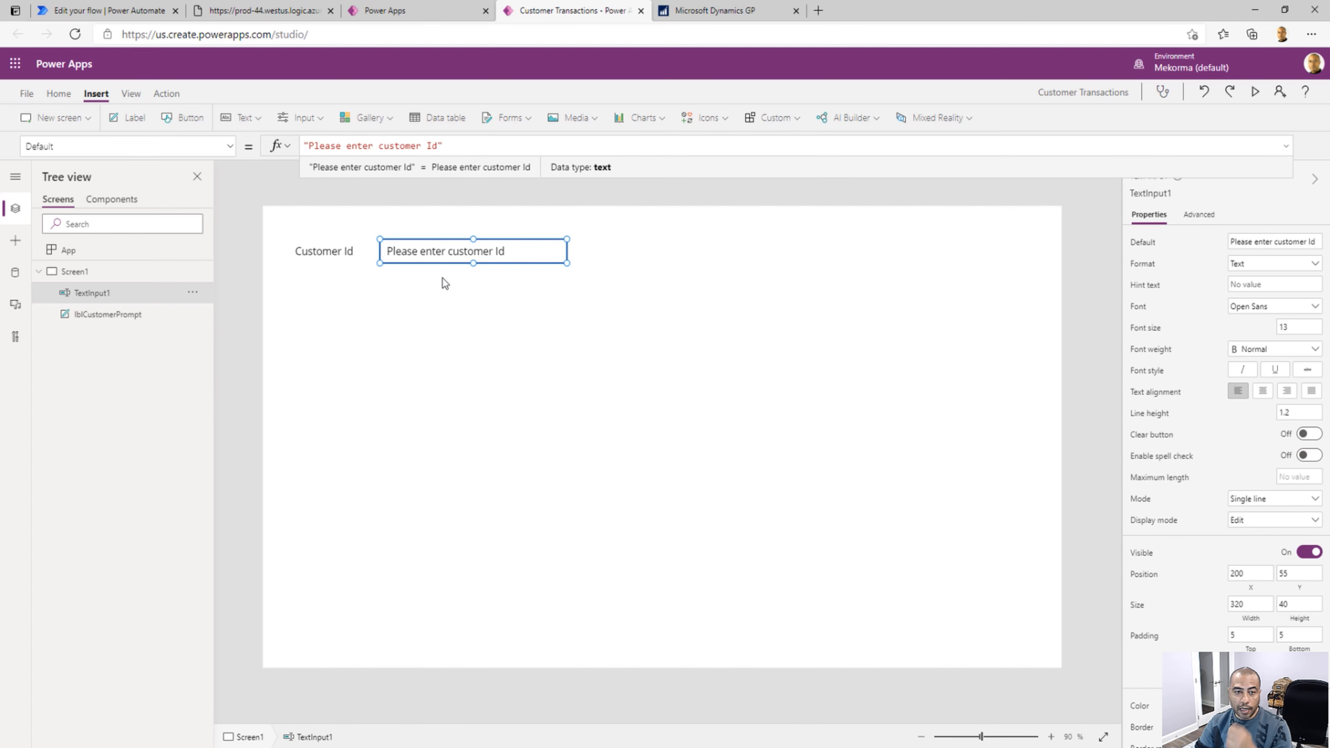
click(450, 295)
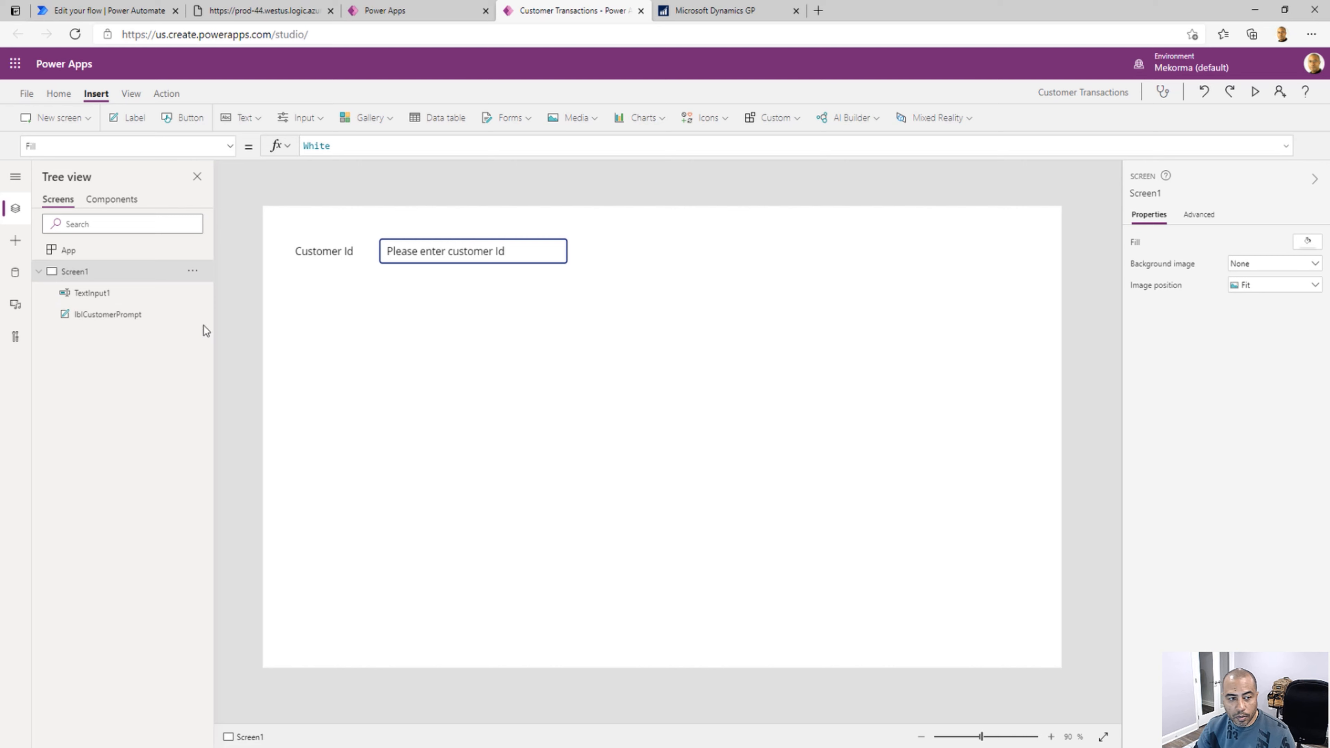
Rename the text input control as txtCustomerId
click(194, 294)
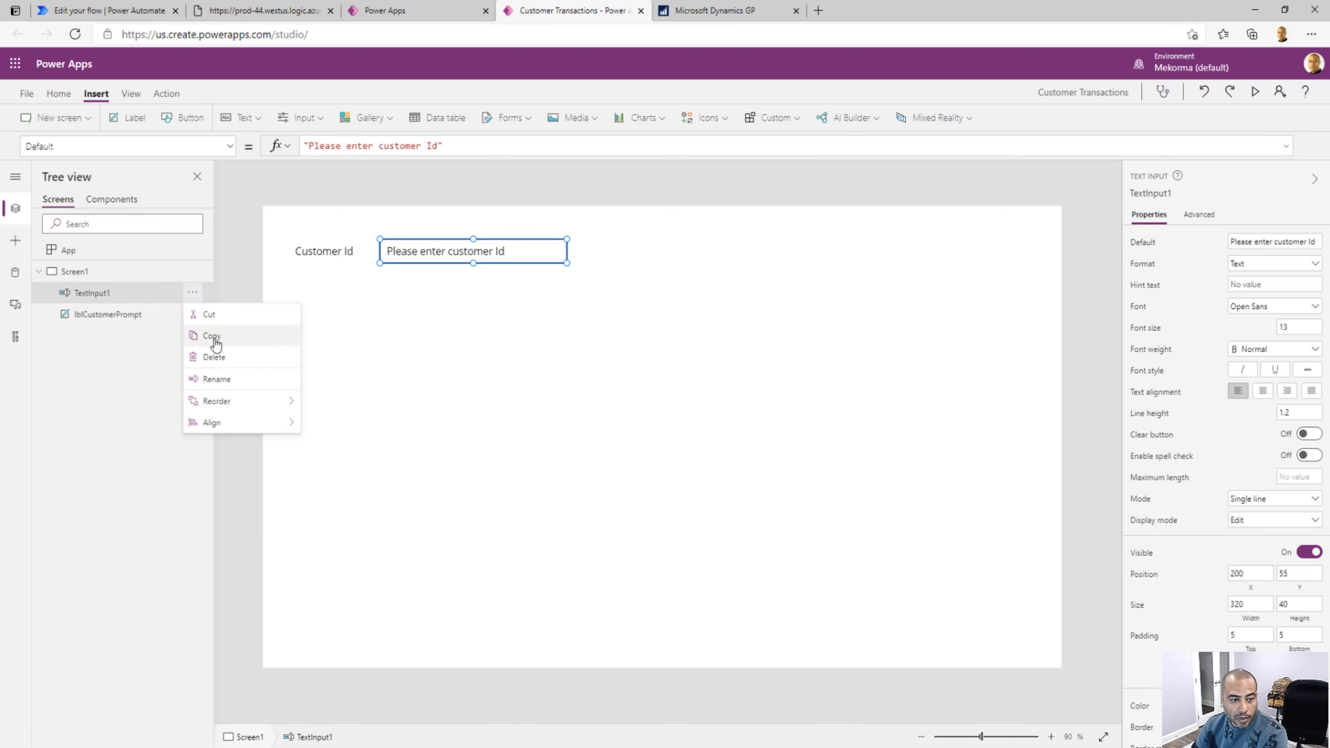
click(217, 379)
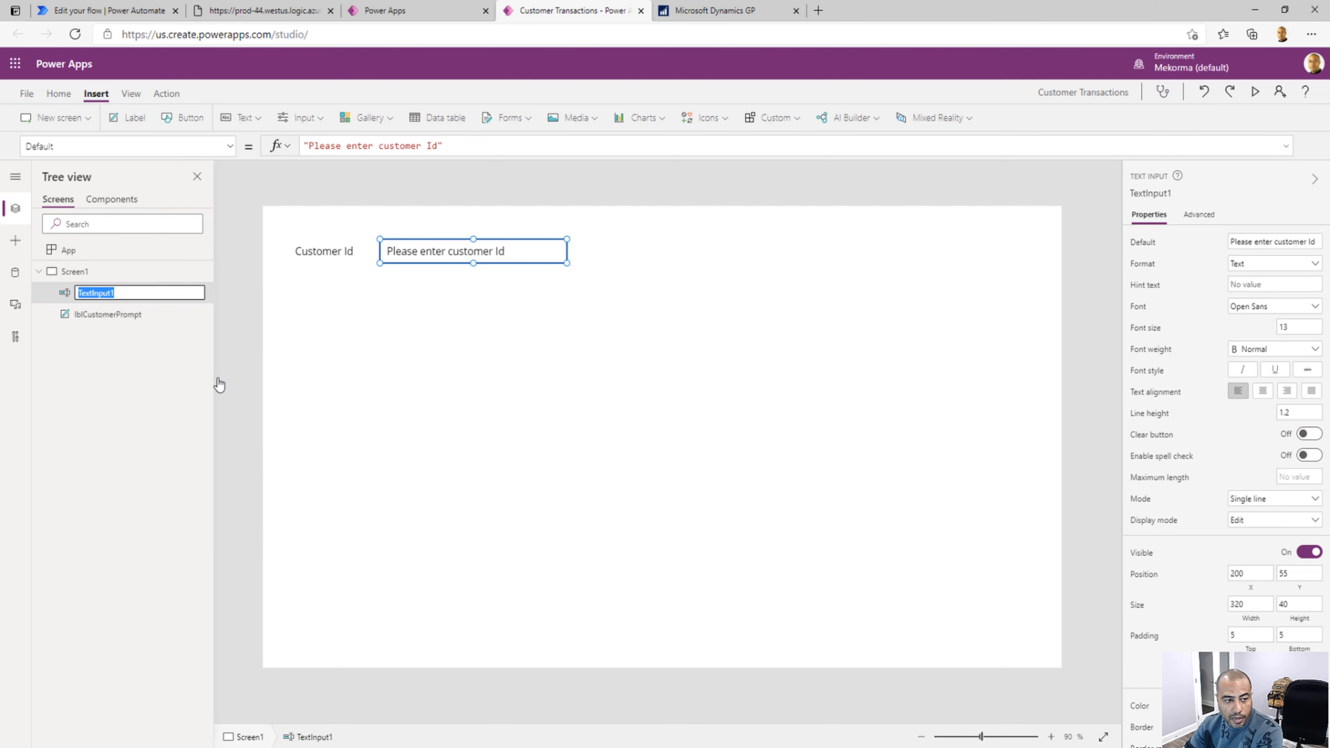
text(txtCi)
text(sto)
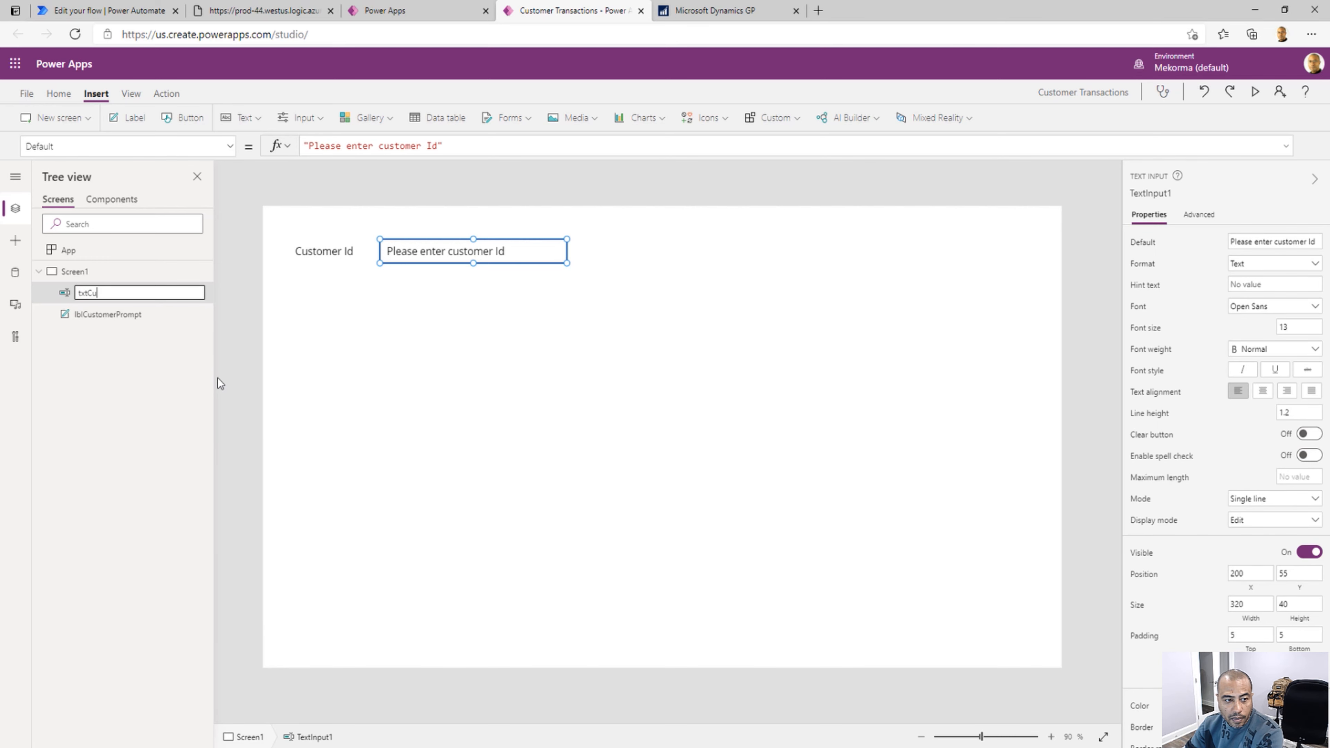
text(merId)
click(469, 322)
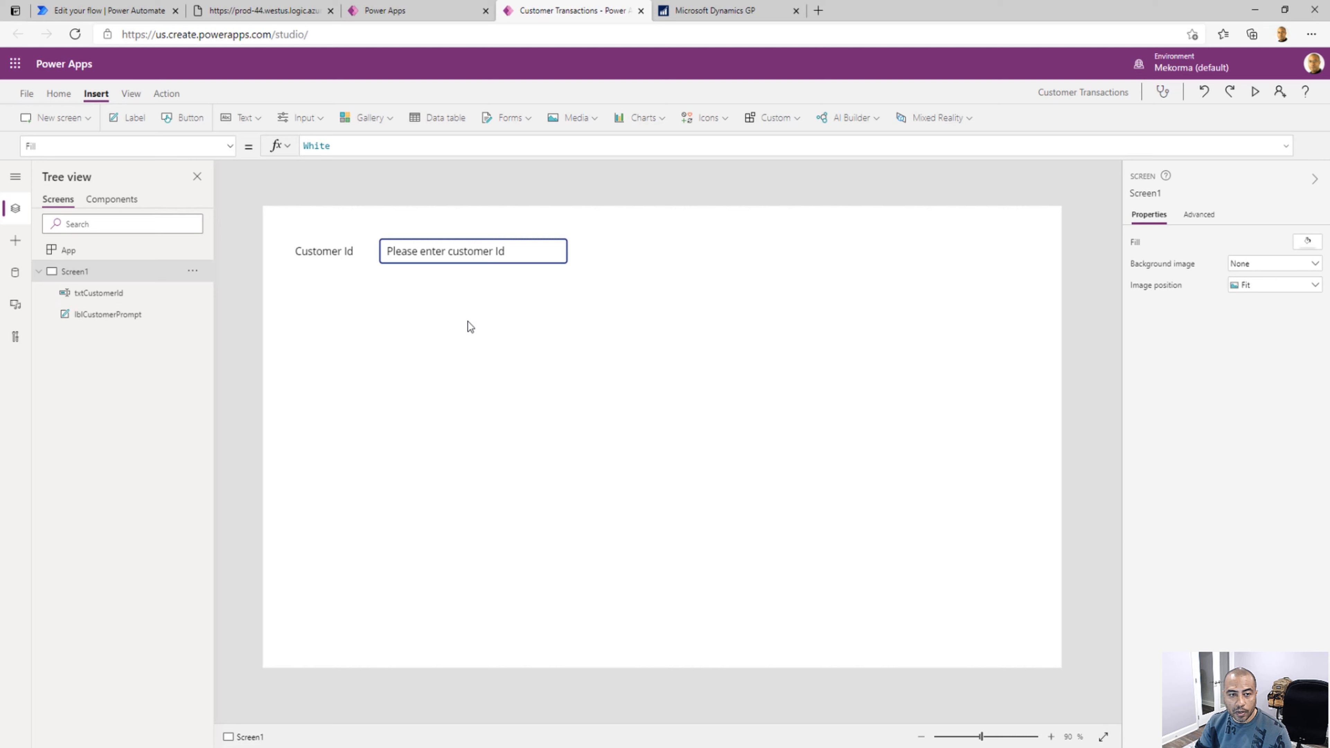
Insert a button in line with the text input at about X 657, Y 55 and set its text to "Submit"
click(195, 120)
drag(333, 242, 694, 252)
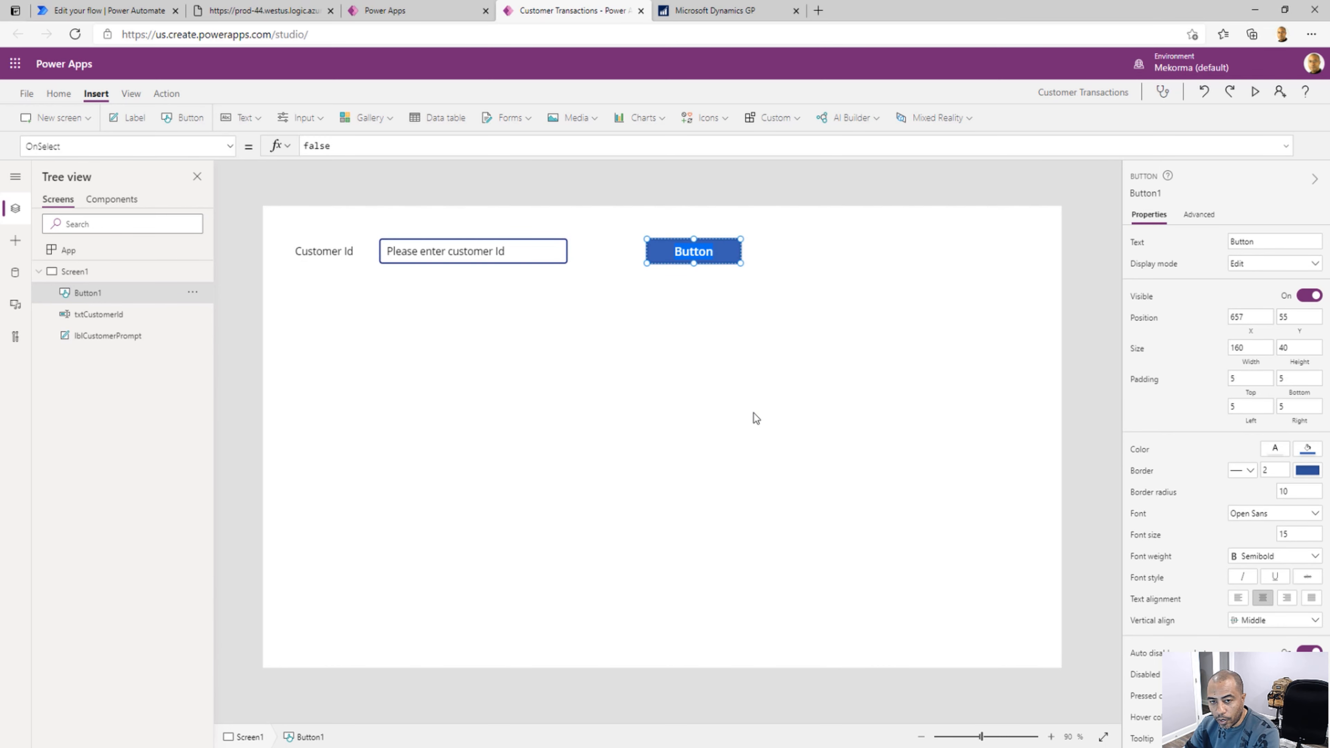
text(Submit)
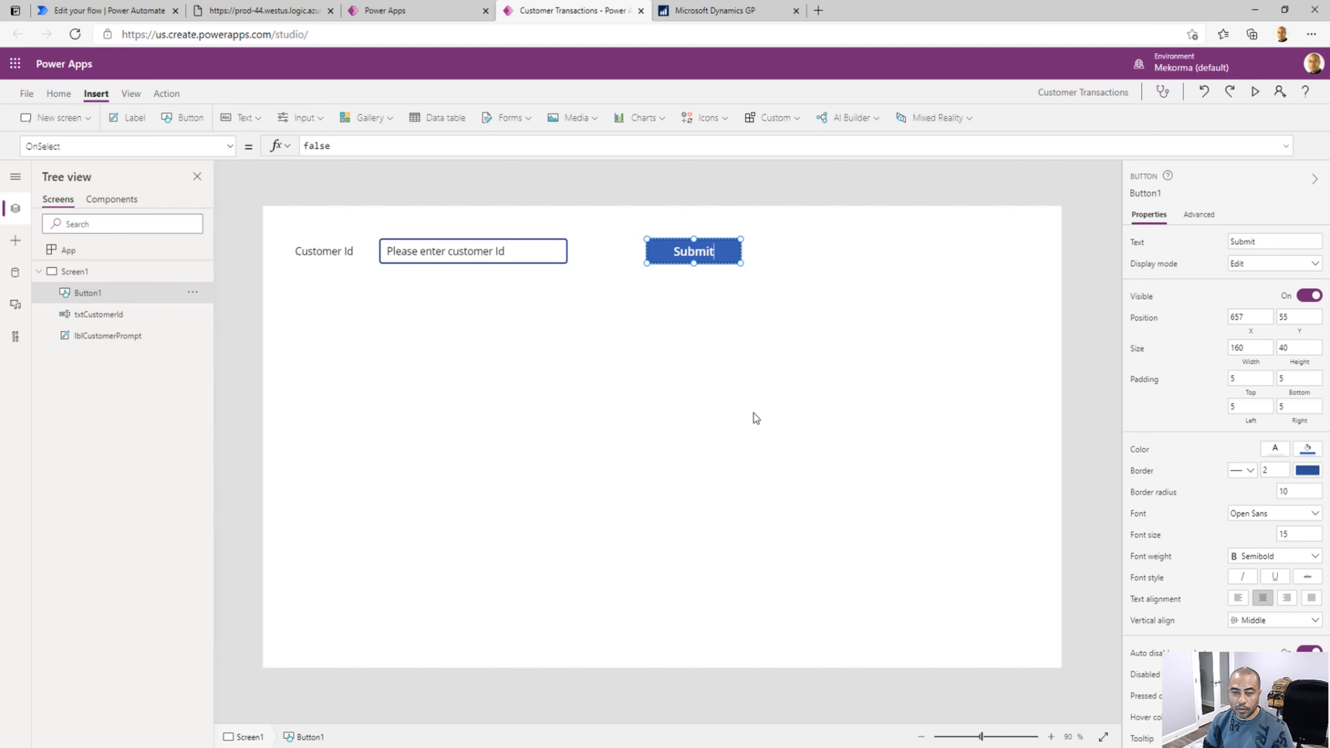
click(718, 329)
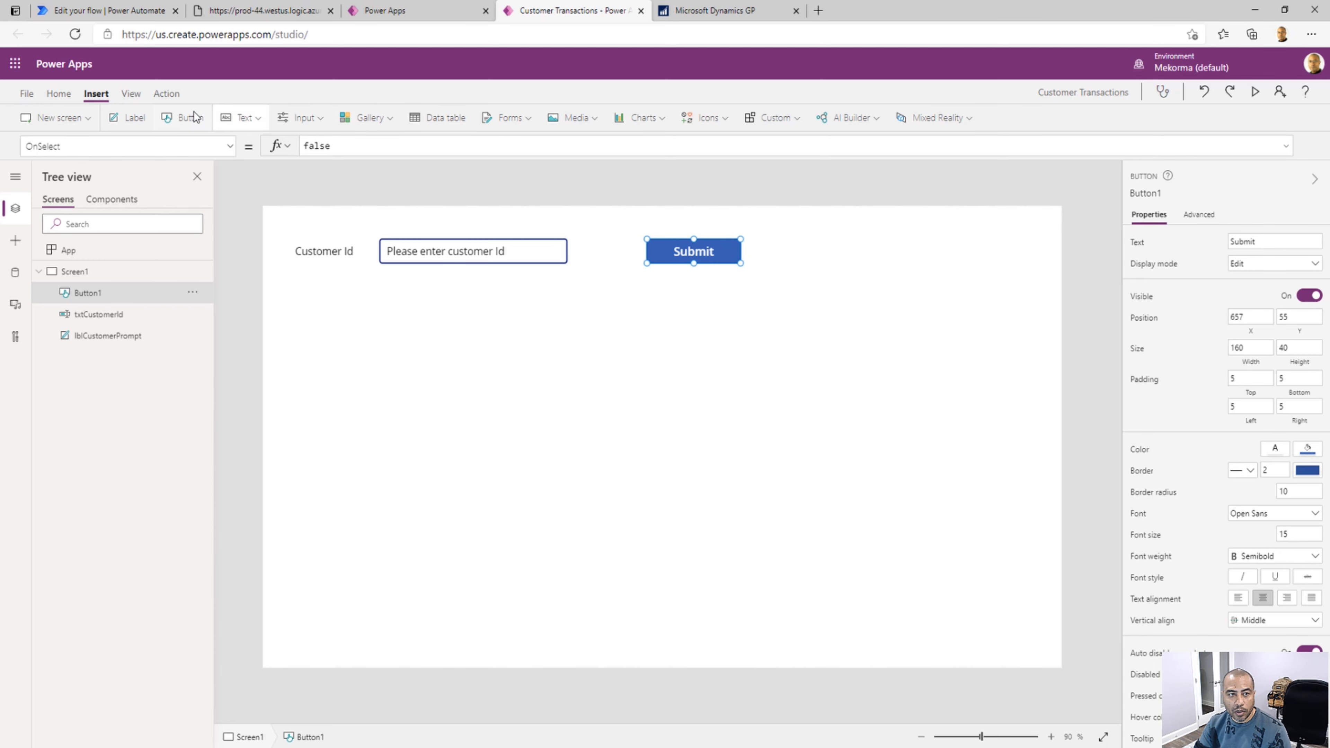
Associate the existing GetCustomerTransactions Power Automate flow with the Submit button
click(171, 97)
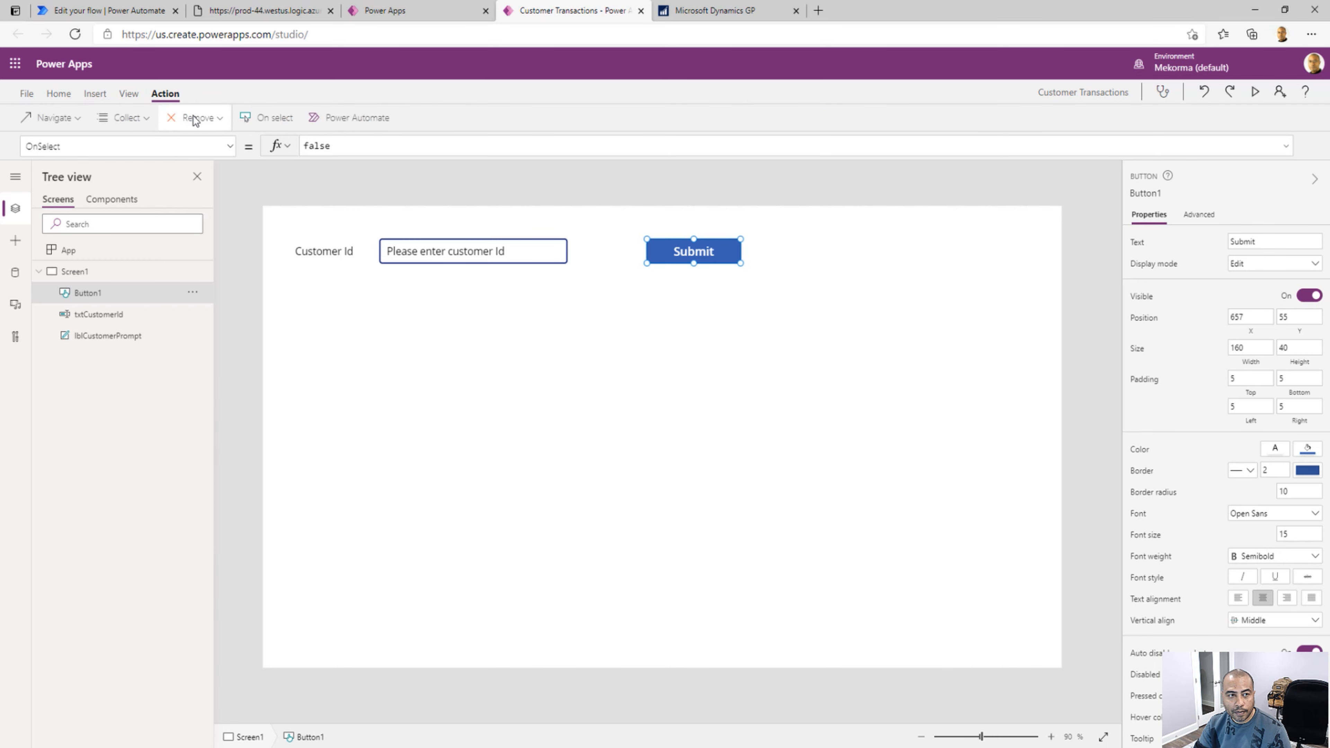
click(341, 121)
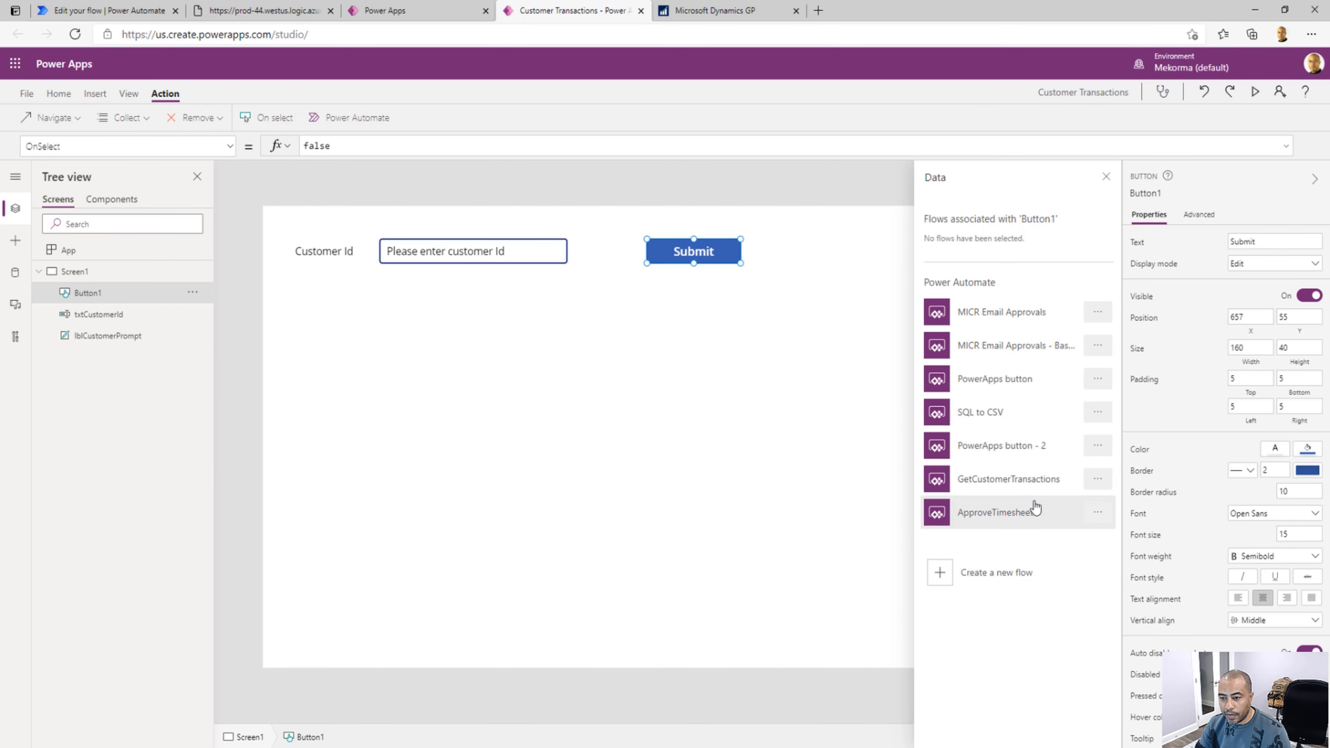
click(1035, 487)
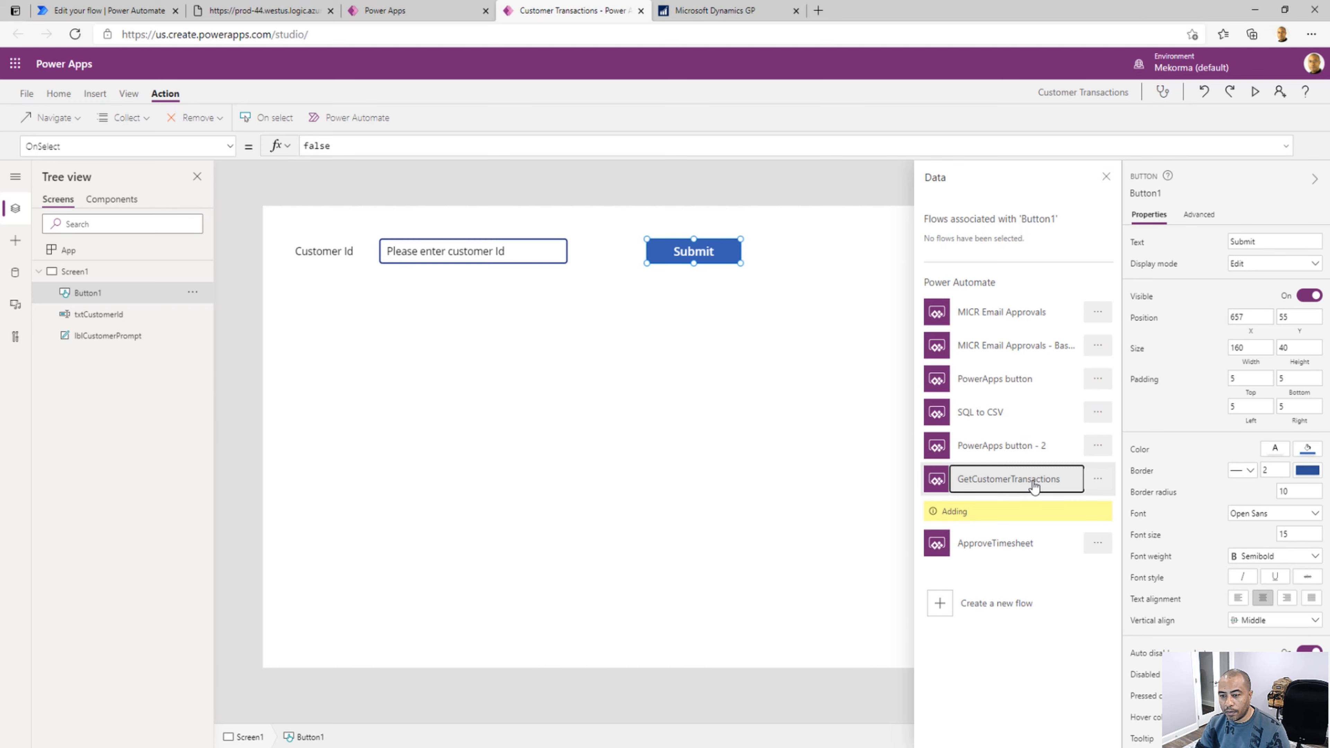